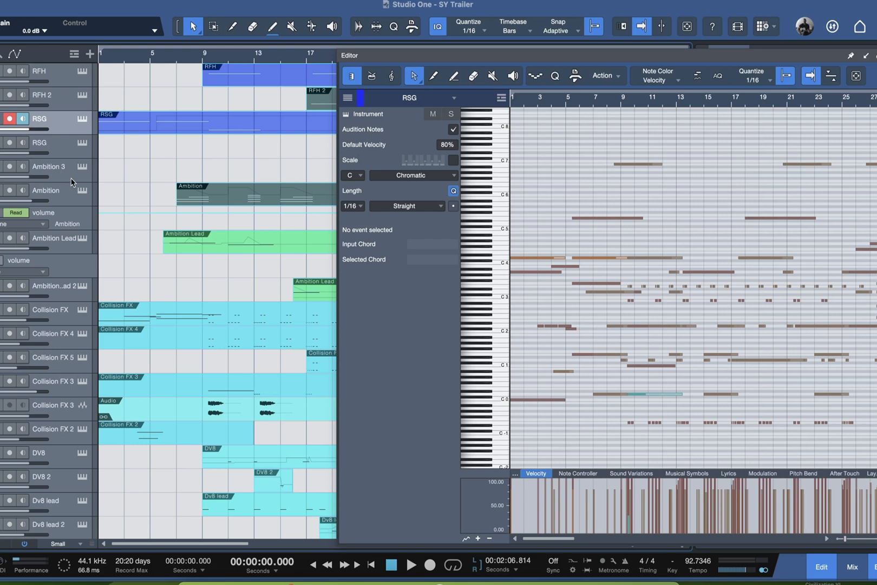
# Step: Look through the track list and view the Kontakt instruments loaded on the Hits and FREE Orch tracks
pyautogui.scroll(-9, 72, 323)
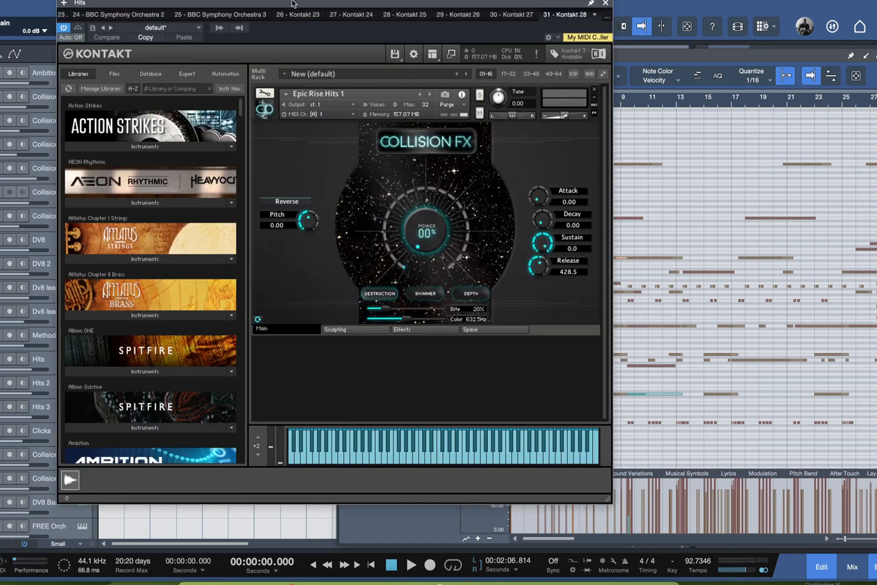
pyautogui.click(606, 3)
pyautogui.scroll(-8, 220, 356)
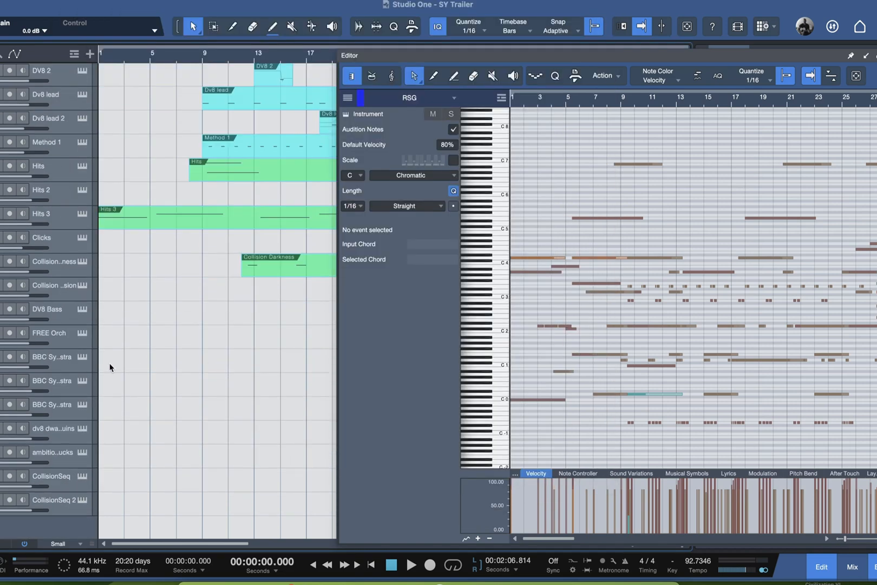
pyautogui.click(82, 341)
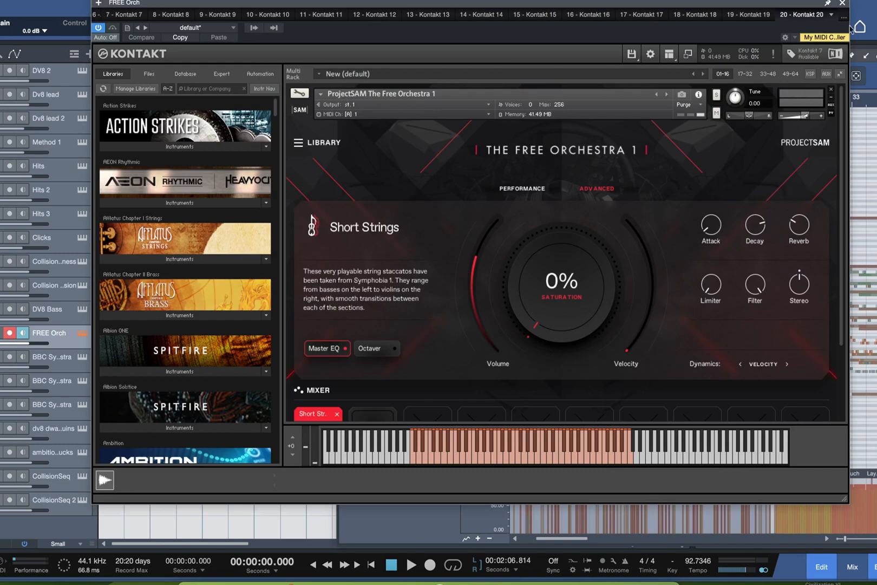
pyautogui.click(842, 4)
# Step: View the Spitfire instrument loaded on the middle BBC Symphony Orchestra track and close its window
pyautogui.click(74, 391)
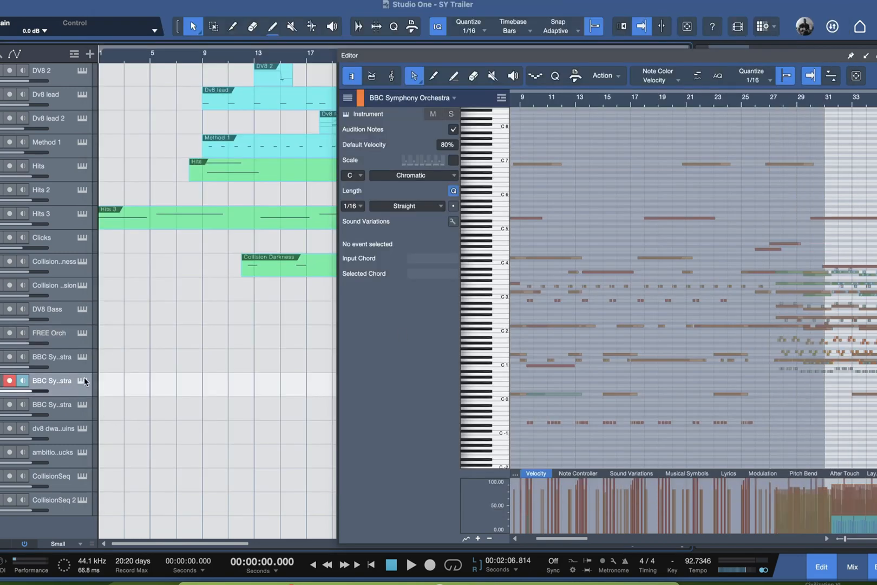
pyautogui.click(83, 380)
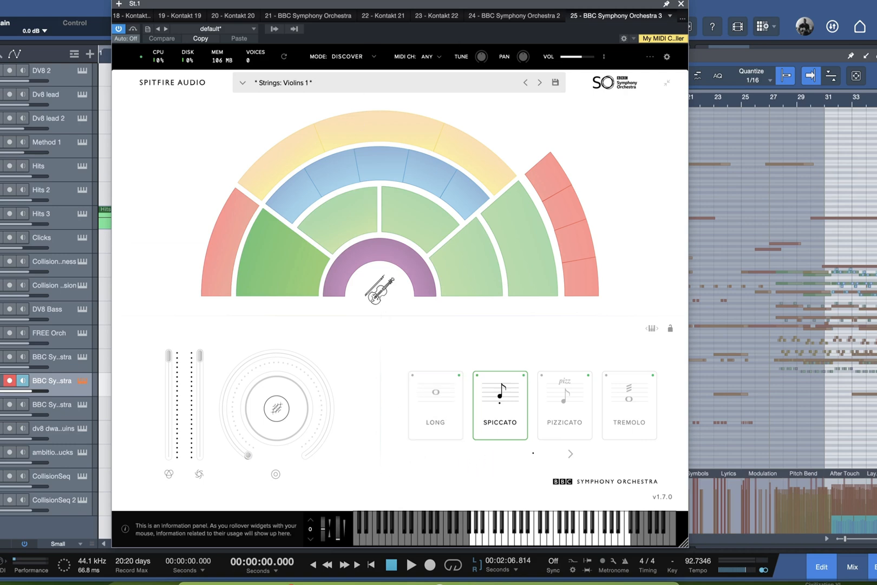
pyautogui.click(681, 4)
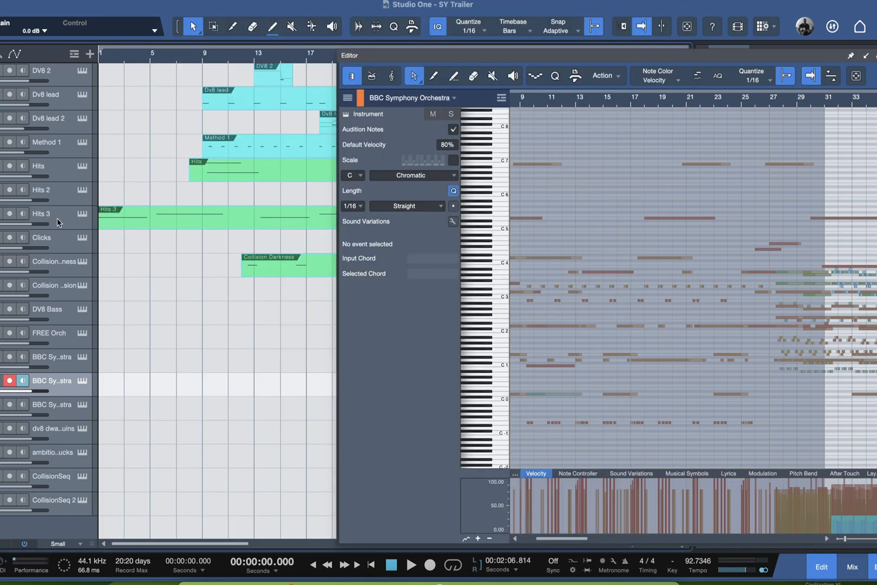
pyautogui.click(82, 380)
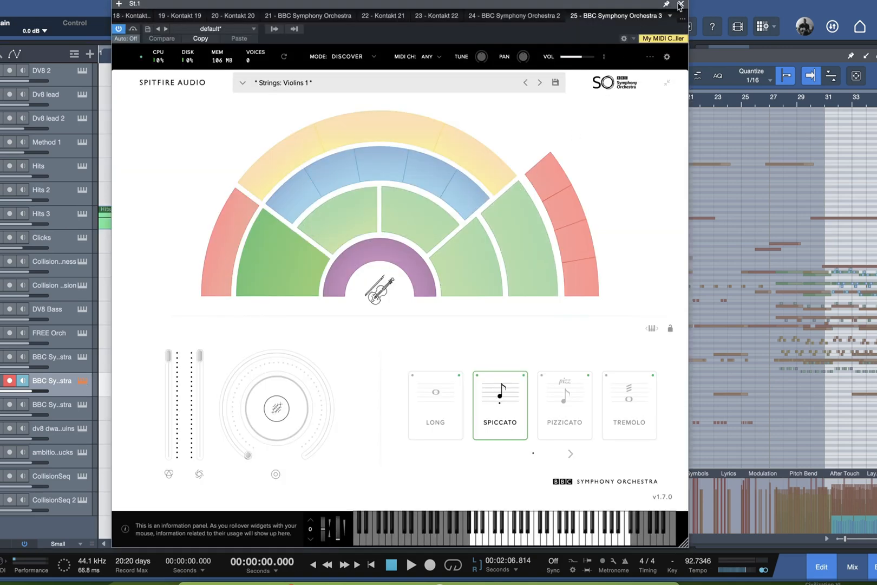
pyautogui.click(681, 5)
# Step: Reopen the FREE Orch track's Kontakt instrument to view its Short Strings patch, and close it
pyautogui.click(68, 335)
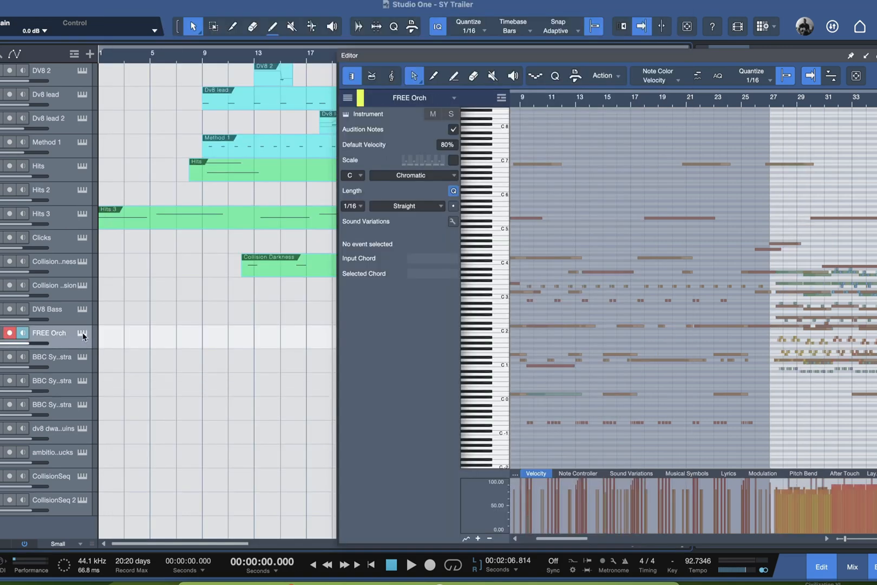
pyautogui.click(83, 333)
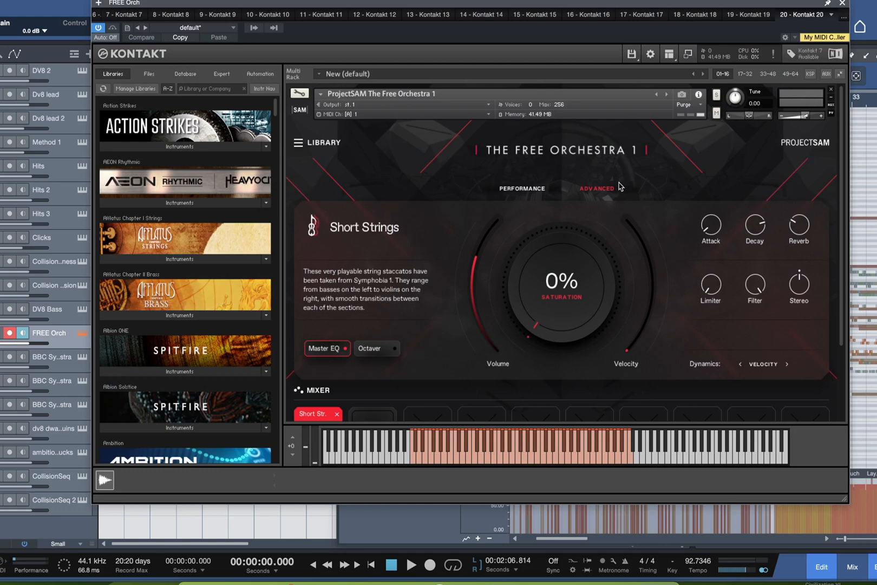
pyautogui.click(843, 4)
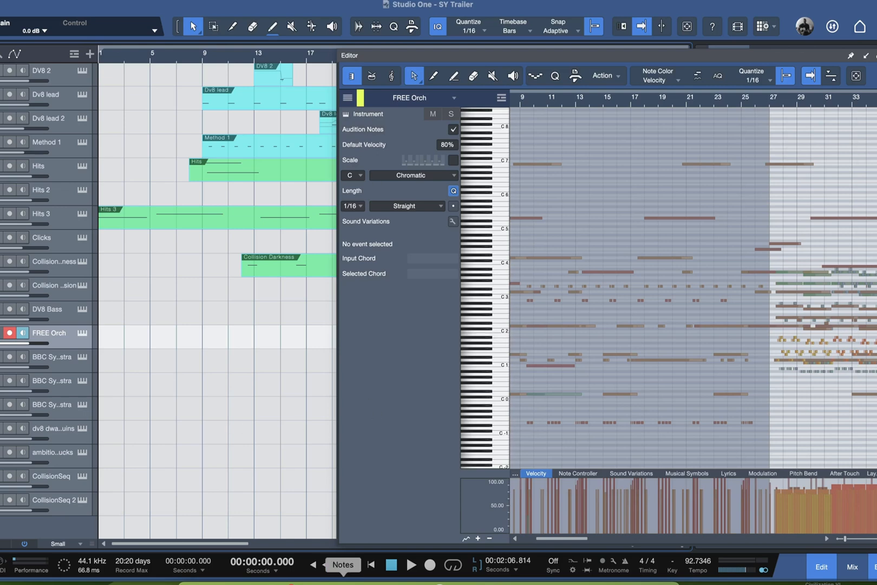
# Step: Play the whole arrangement from the start, following the playhead across the timeline, and return to zero
pyautogui.click(372, 567)
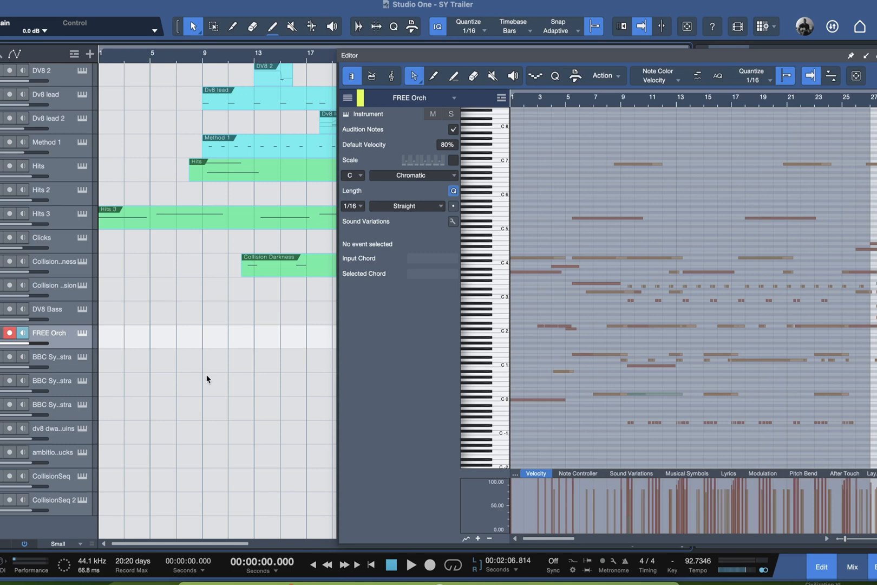
pyautogui.scroll(10, 212, 371)
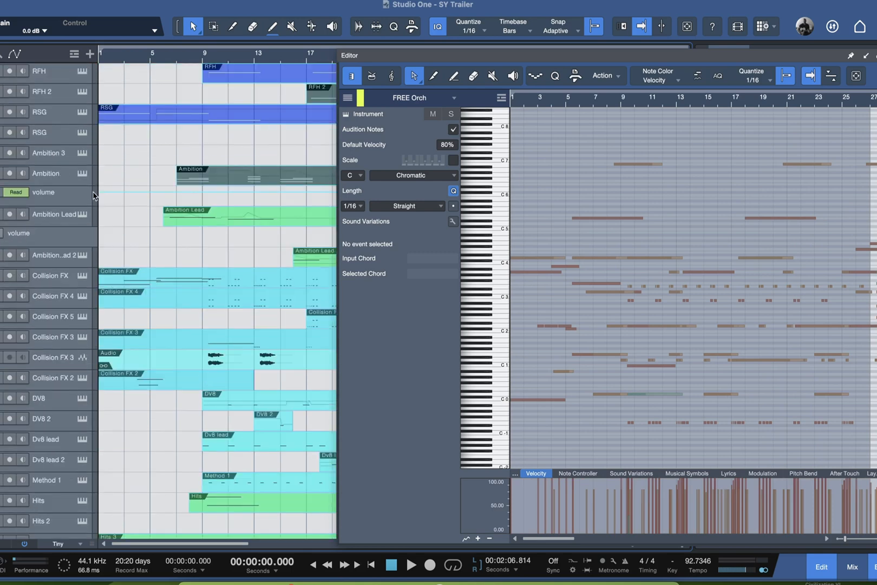
pyautogui.press('space')
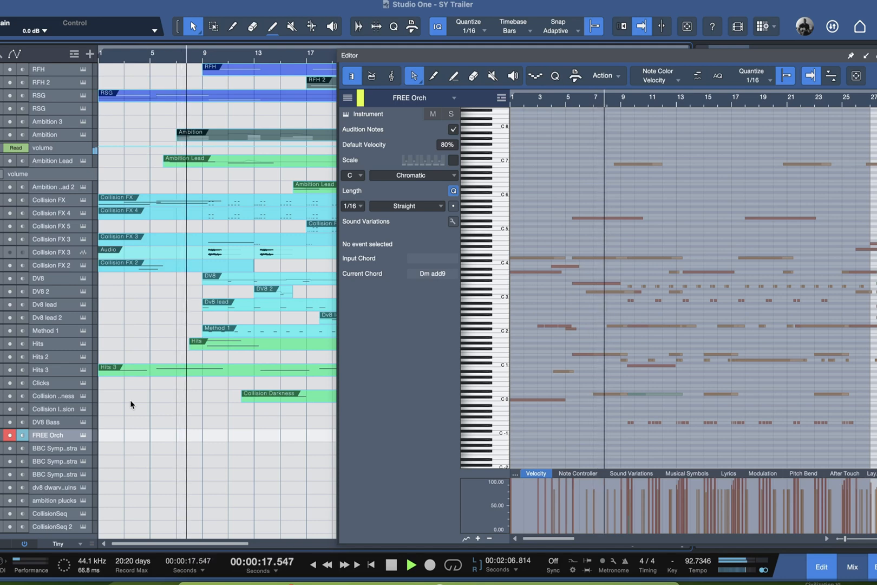
pyautogui.click(601, 430)
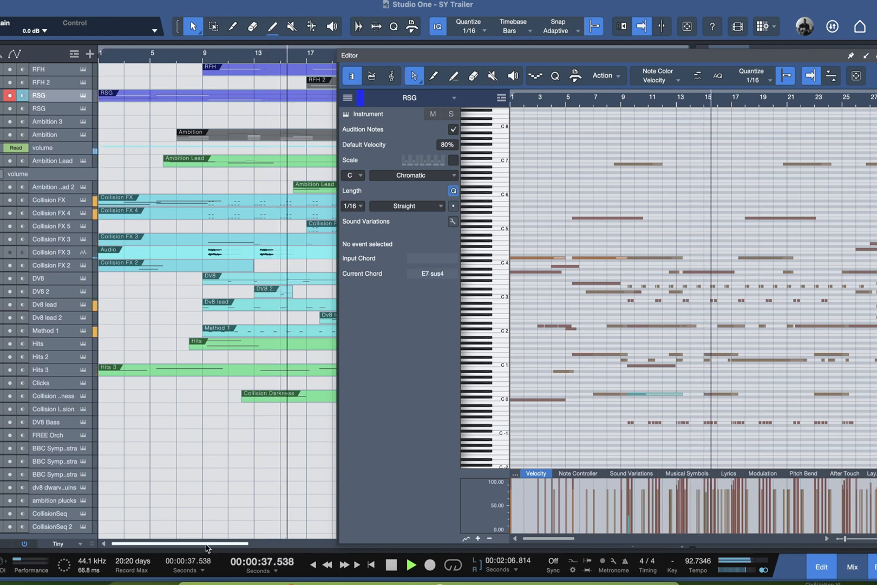
pyautogui.moveTo(207, 548); pyautogui.dragTo(252, 550)
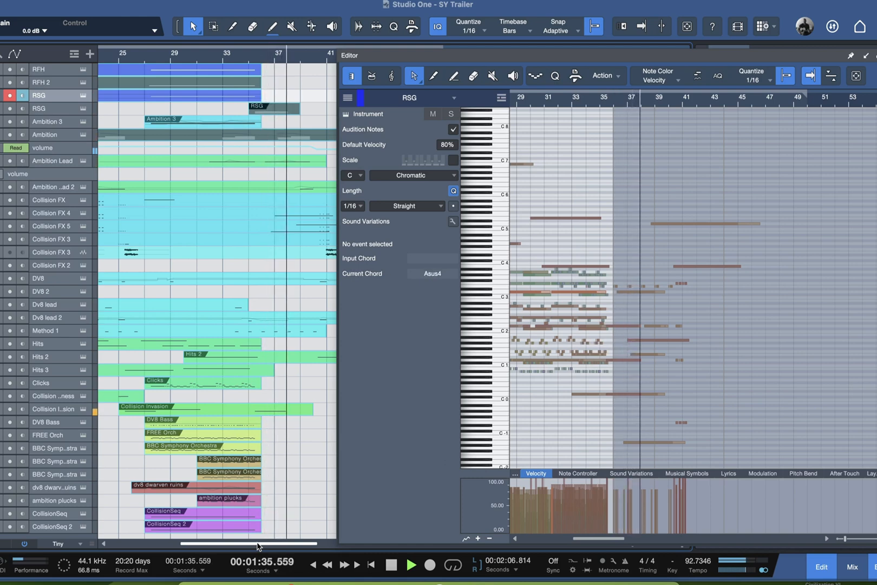
pyautogui.moveTo(257, 546); pyautogui.dragTo(280, 547)
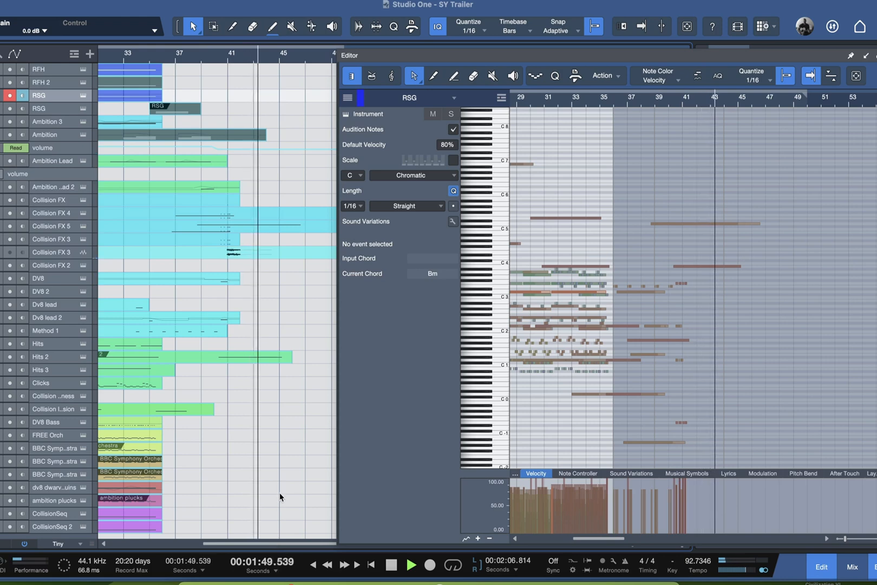
pyautogui.click(371, 564)
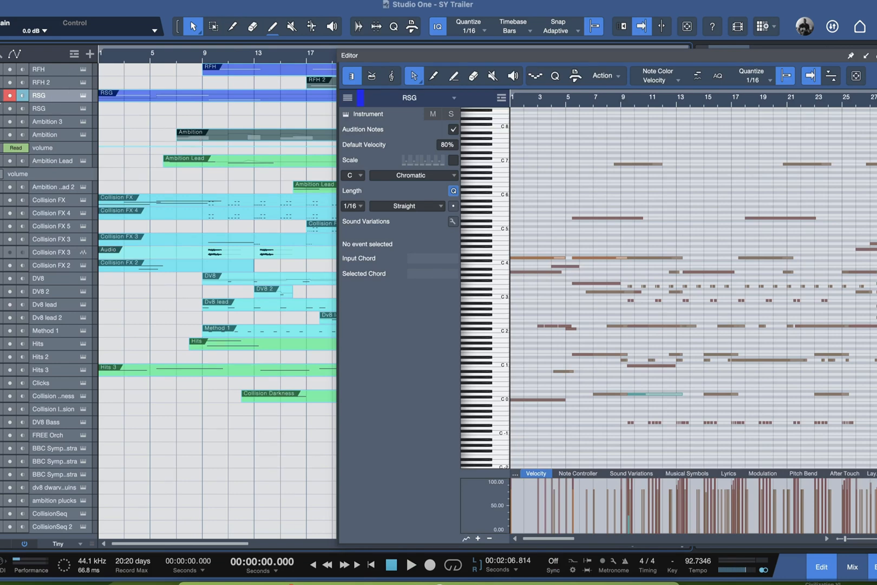
# Step: View the Revelation - Scoring Grand instrument on the first RSG track and close its window
pyautogui.click(83, 97)
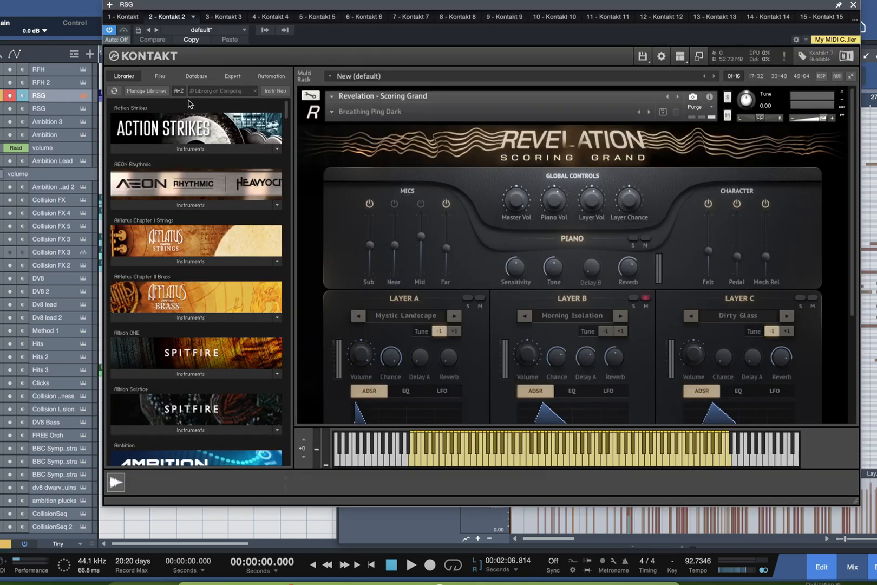
pyautogui.moveTo(308, 9); pyautogui.dragTo(312, 19)
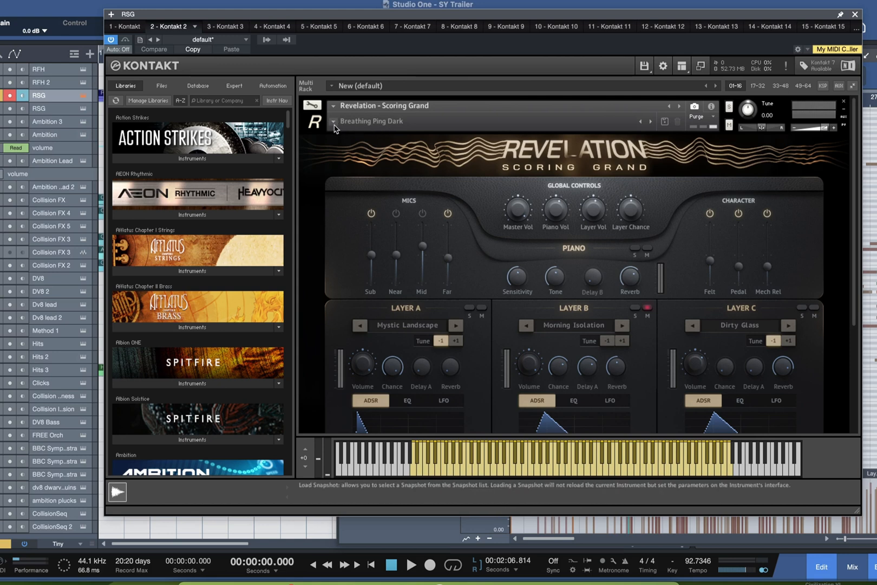
pyautogui.click(855, 15)
# Step: Audition the soloed RSG track briefly from the start and return to zero
pyautogui.press('space')
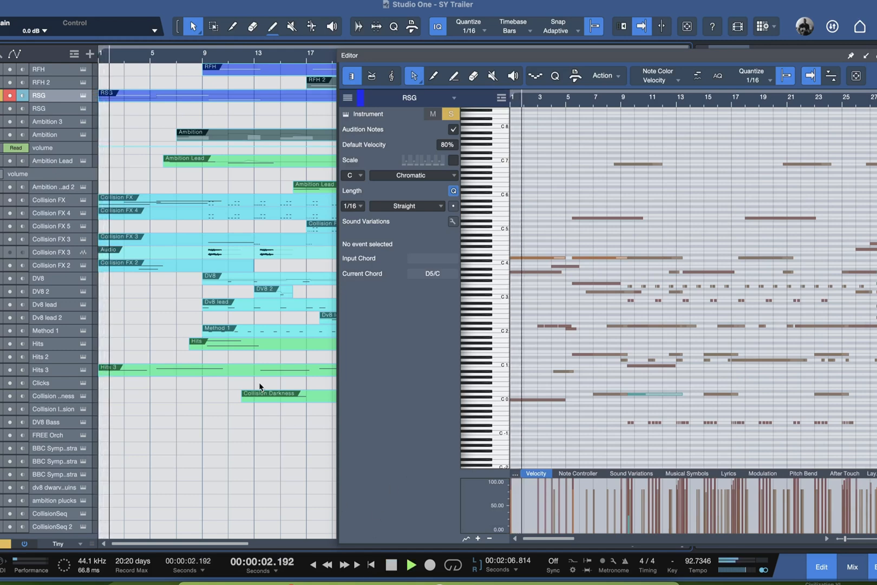
pyautogui.press('space')
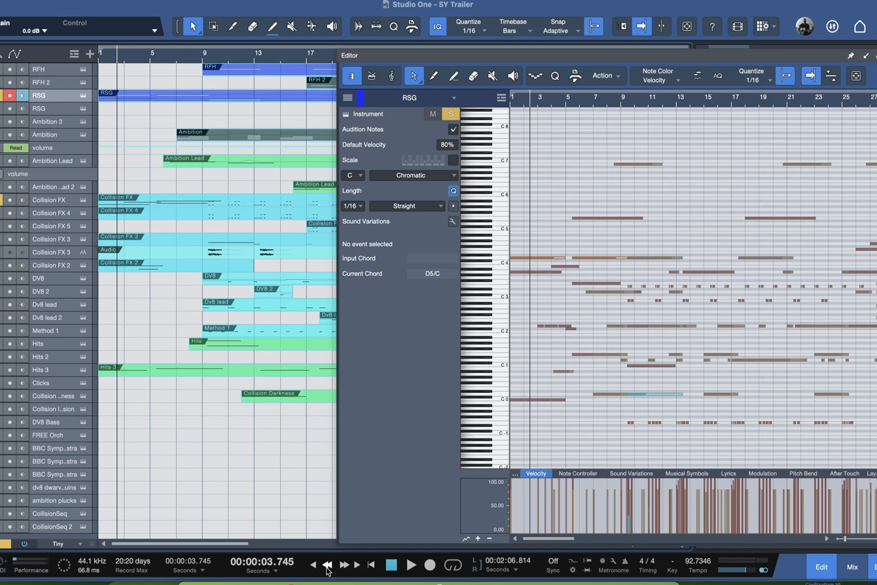
pyautogui.click(371, 565)
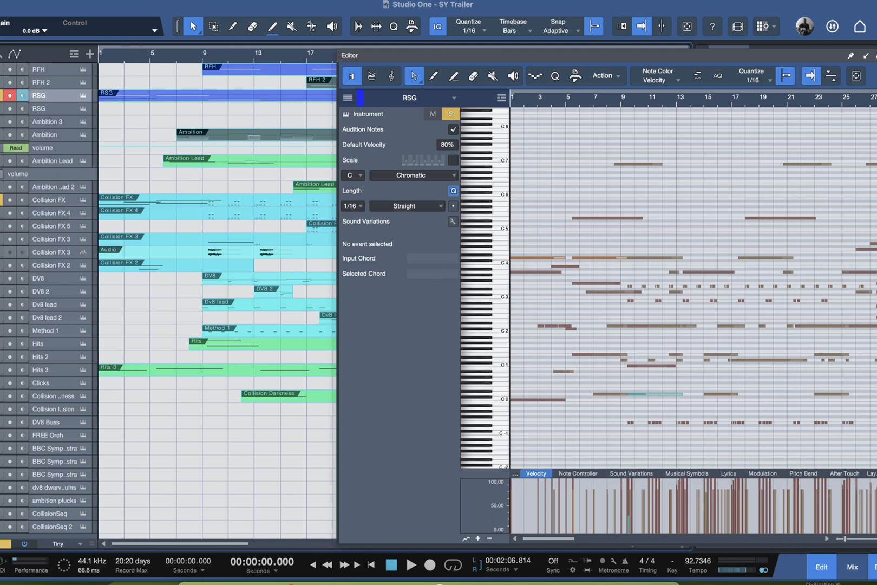
# Step: Unsolo the first RSG track, solo Collision FX 4 alongside Collision FX, and select the Collision FX part
pyautogui.click(1, 95)
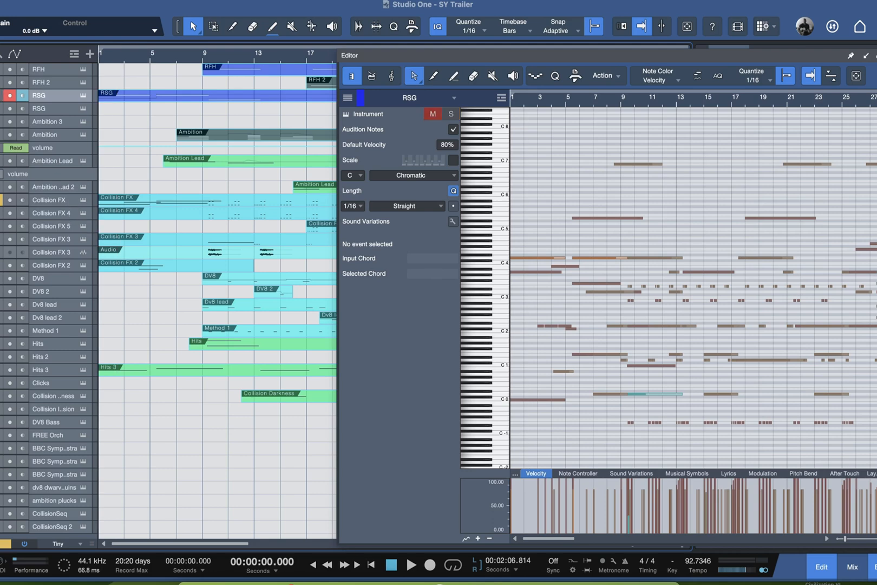
pyautogui.click(1, 213)
pyautogui.click(126, 204)
# Step: Show only the Collision FX part's notes in the editor, audition the part, and return to zero
pyautogui.scroll(-1, 130, 457)
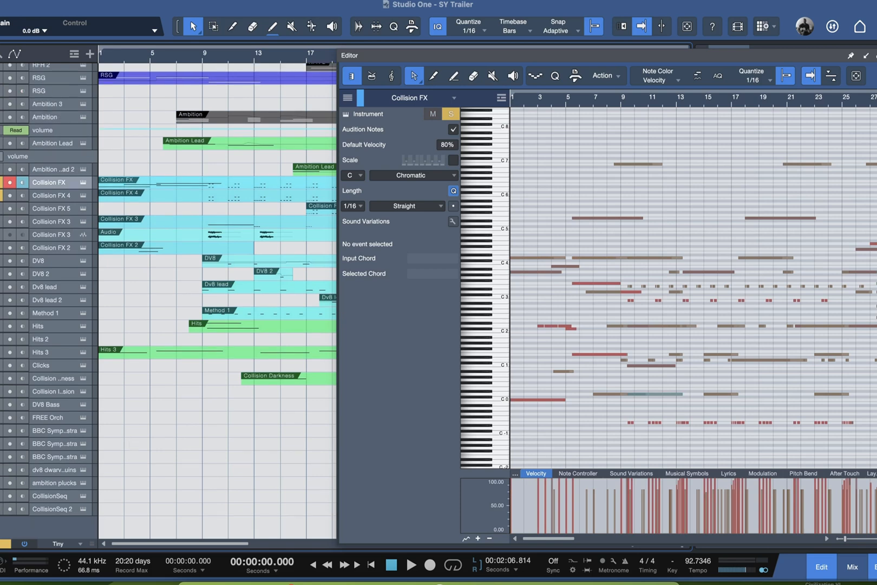
pyautogui.scroll(1, 63, 511)
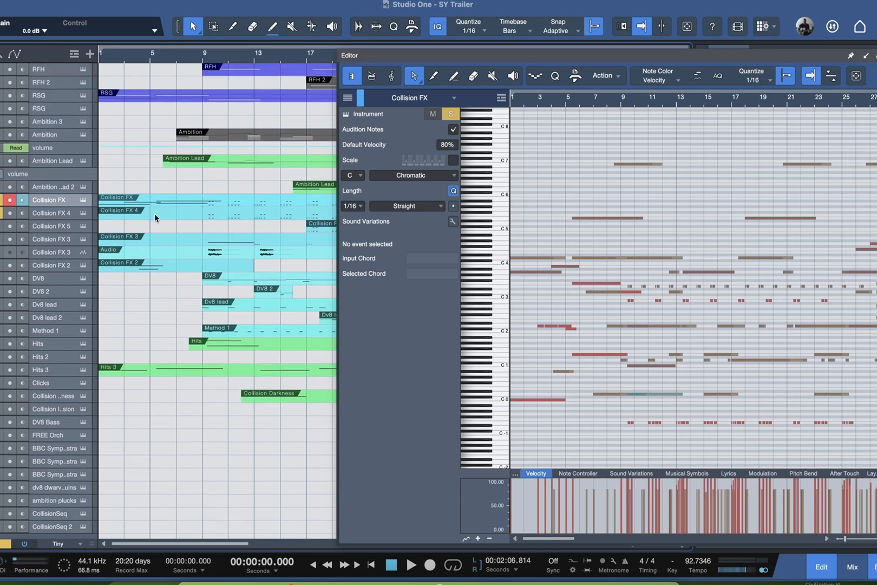
pyautogui.click(111, 206)
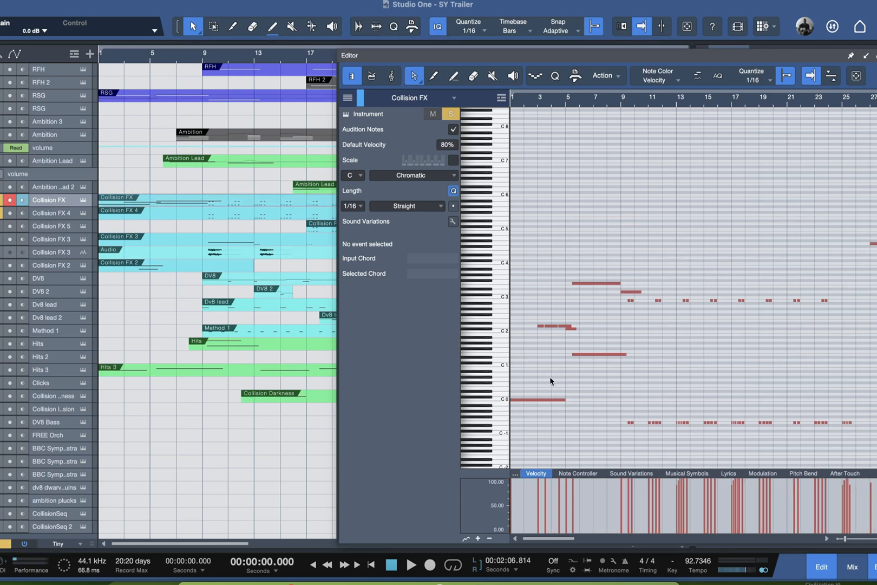
pyautogui.press('space')
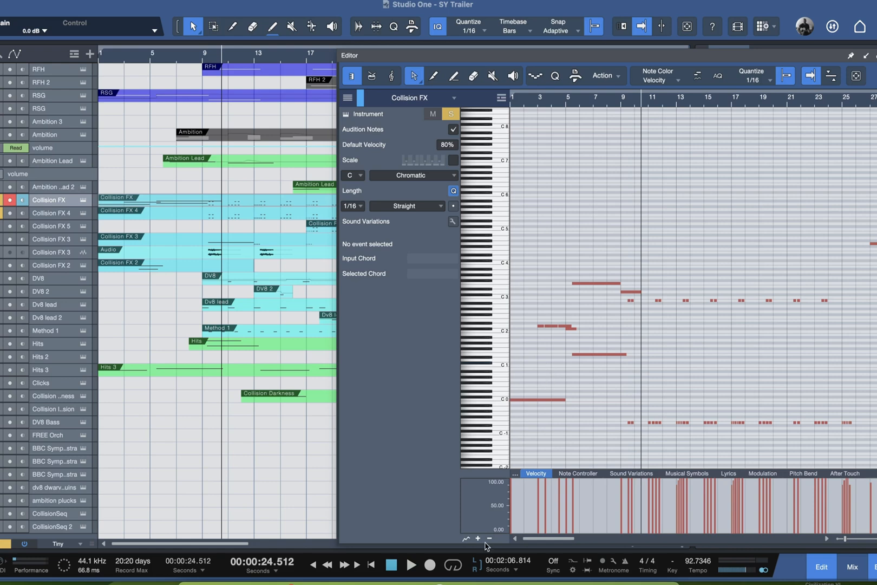
pyautogui.click(371, 564)
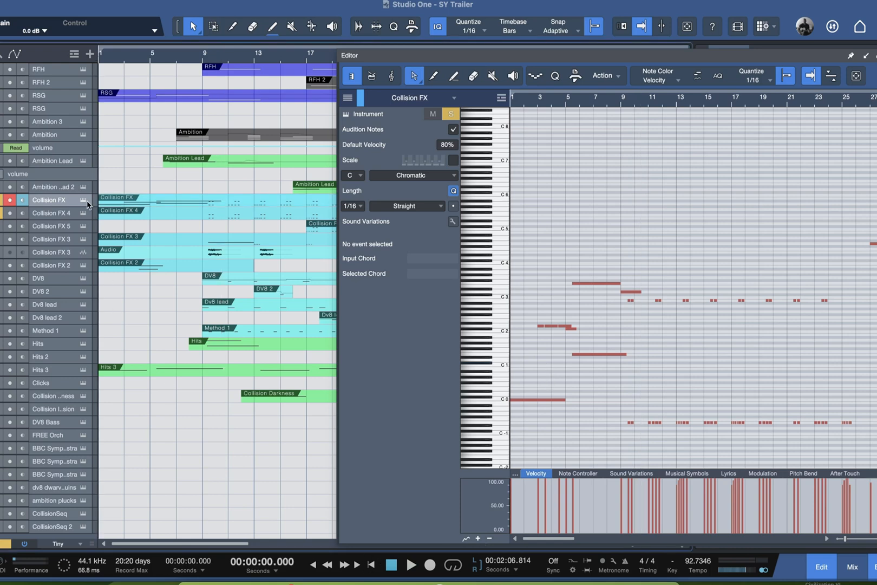
# Step: Open the Collision FX track's Kontakt instrument, search its libraries for "col", and browse the Collision FX Themes folder
pyautogui.click(83, 200)
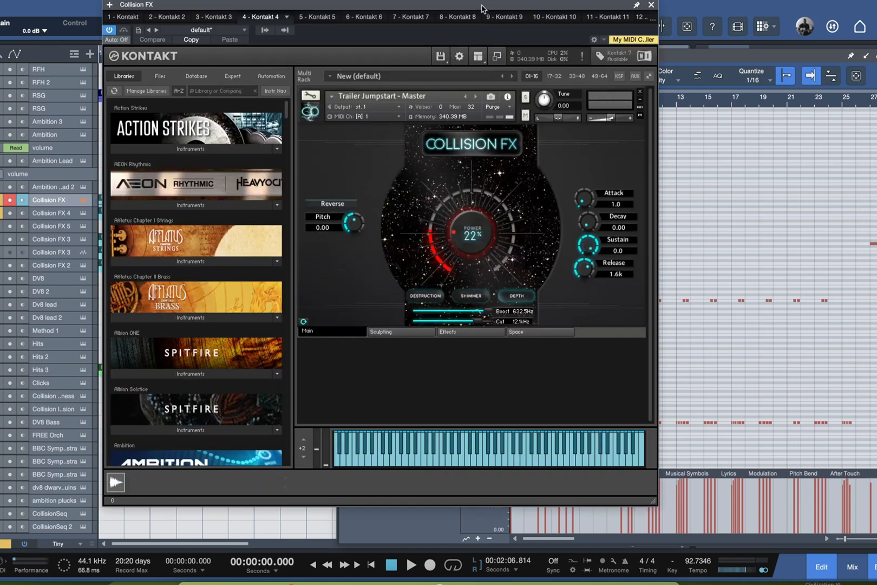
pyautogui.click(236, 92)
pyautogui.write('coli')
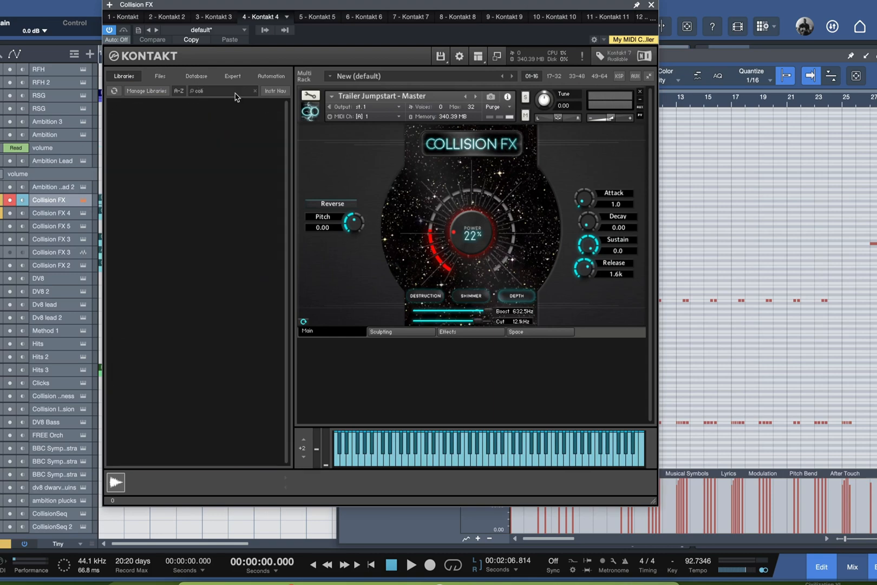
pyautogui.press('BackSpace')
pyautogui.click(191, 148)
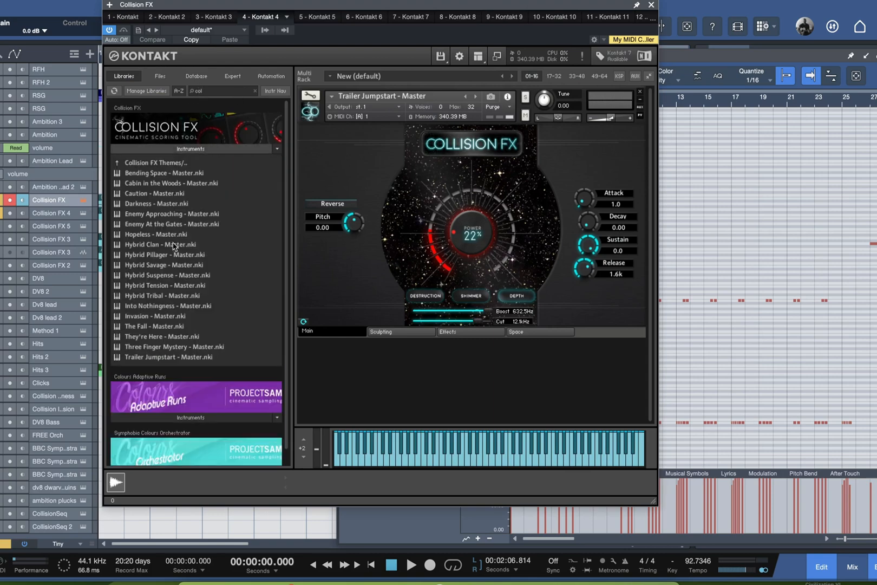
pyautogui.click(161, 163)
pyautogui.click(162, 163)
# Step: Examine the sample zones of Trailer Jumpstart - Master in the Mapping Editor, audition several notes, and leave edit mode
pyautogui.click(311, 97)
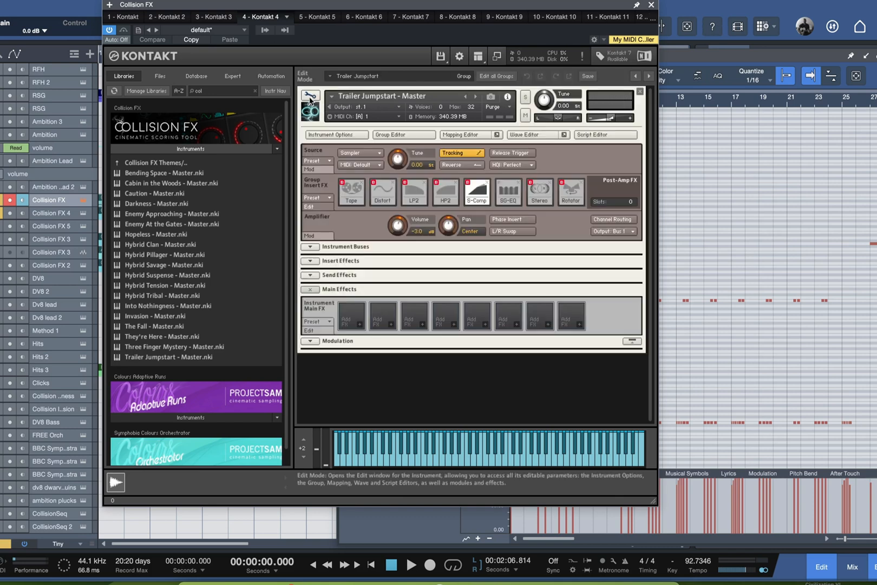
pyautogui.click(457, 134)
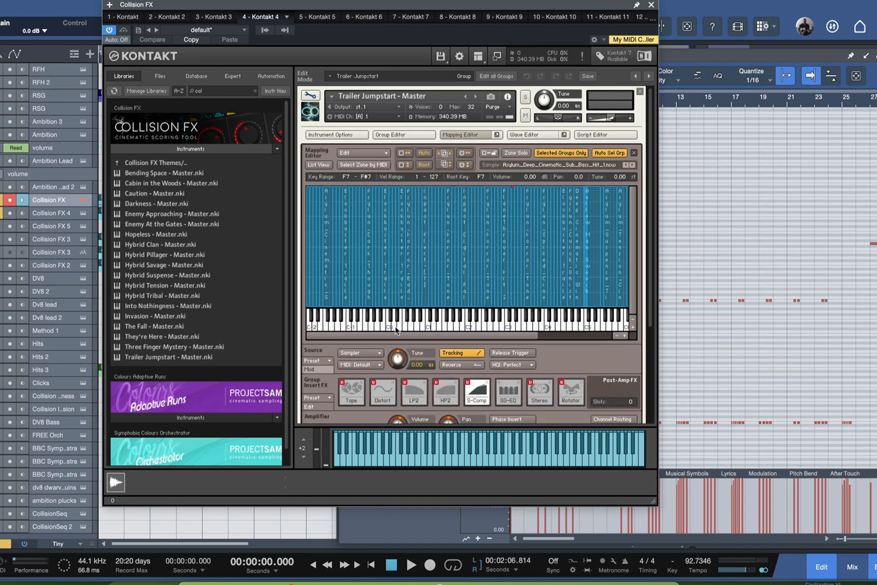
pyautogui.moveTo(397, 338)
pyautogui.mouseDown()
pyautogui.moveTo(479, 342)
pyautogui.moveTo(394, 338)
pyautogui.mouseUp()
pyautogui.click(485, 463)
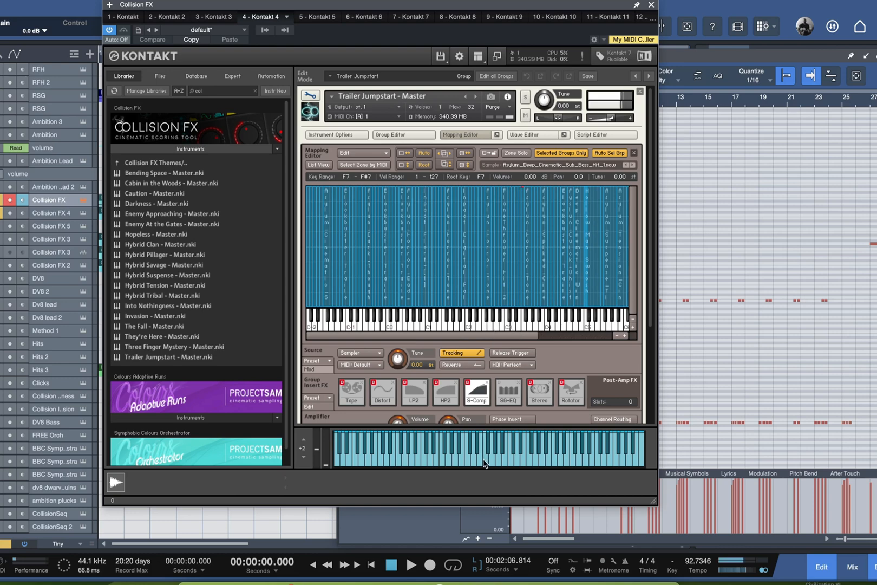
pyautogui.click(490, 465)
pyautogui.click(498, 463)
pyautogui.click(512, 465)
pyautogui.click(310, 96)
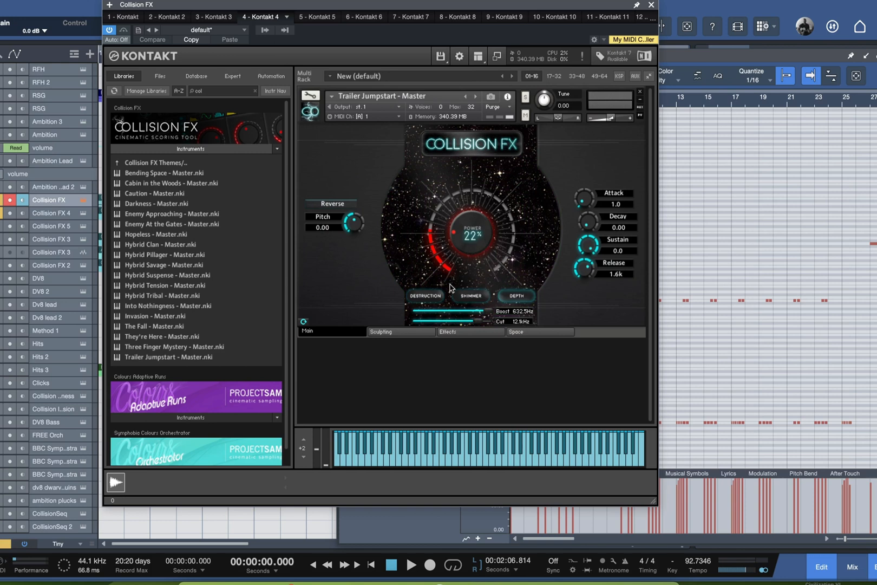
# Step: Compare the Destruction, Shimmer and Depth settings of the Trailer Jumpstart instrument, ending on Depth
pyautogui.click(439, 296)
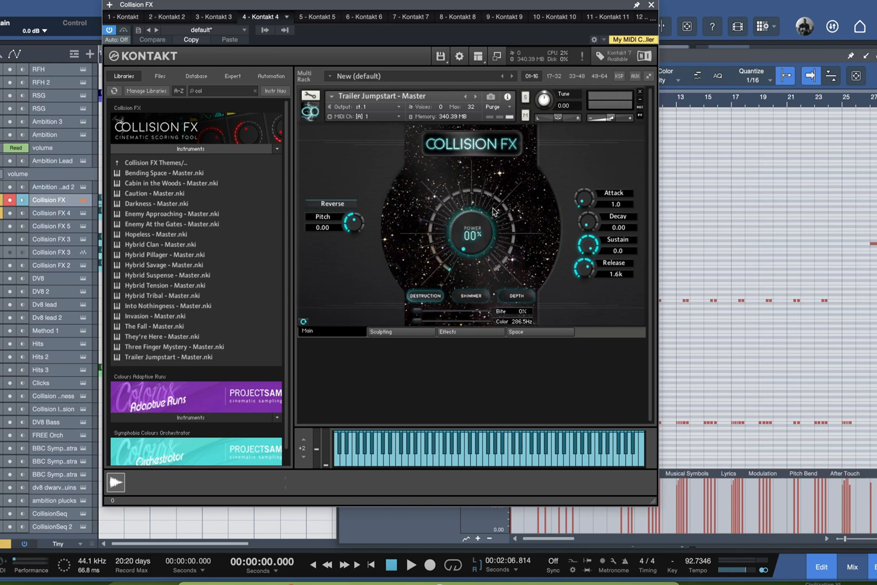
pyautogui.click(477, 300)
pyautogui.click(516, 298)
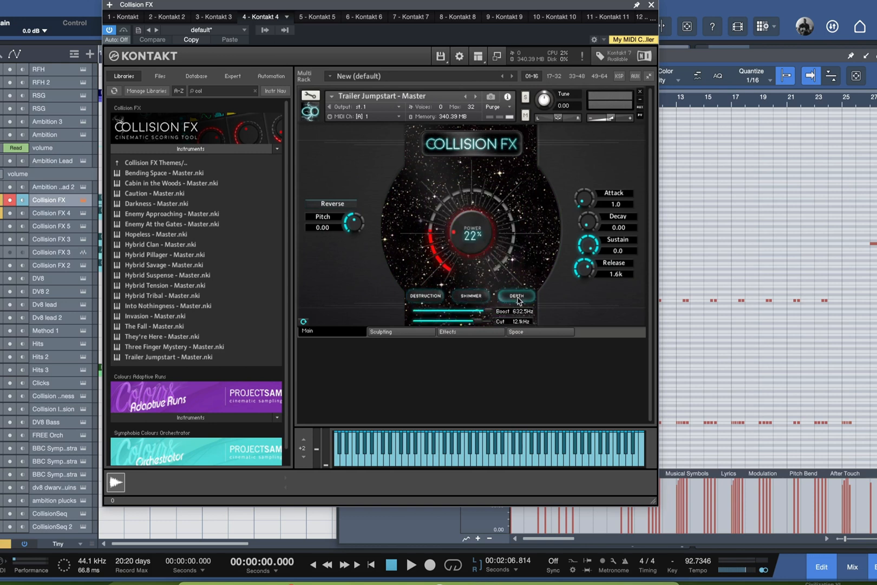
pyautogui.click(480, 297)
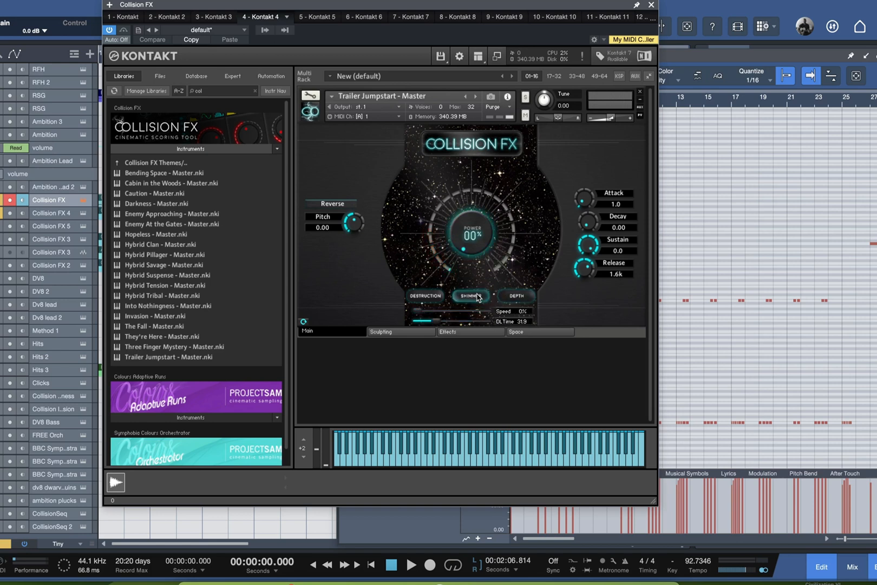
pyautogui.click(436, 295)
pyautogui.click(461, 296)
pyautogui.click(513, 296)
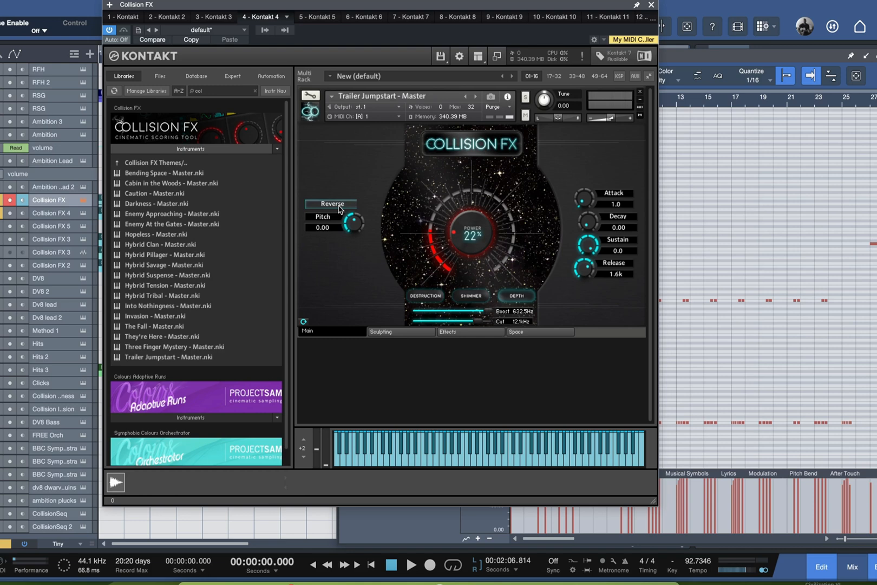
# Step: Review the instrument's Sculpting, Effects and Space pages, return to its Main page, and close the Kontakt window
pyautogui.click(398, 335)
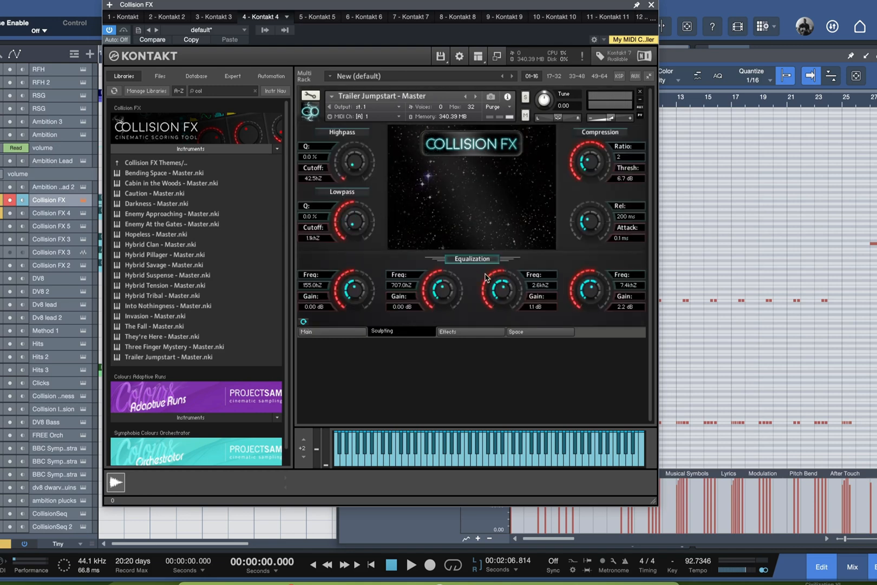
pyautogui.click(462, 333)
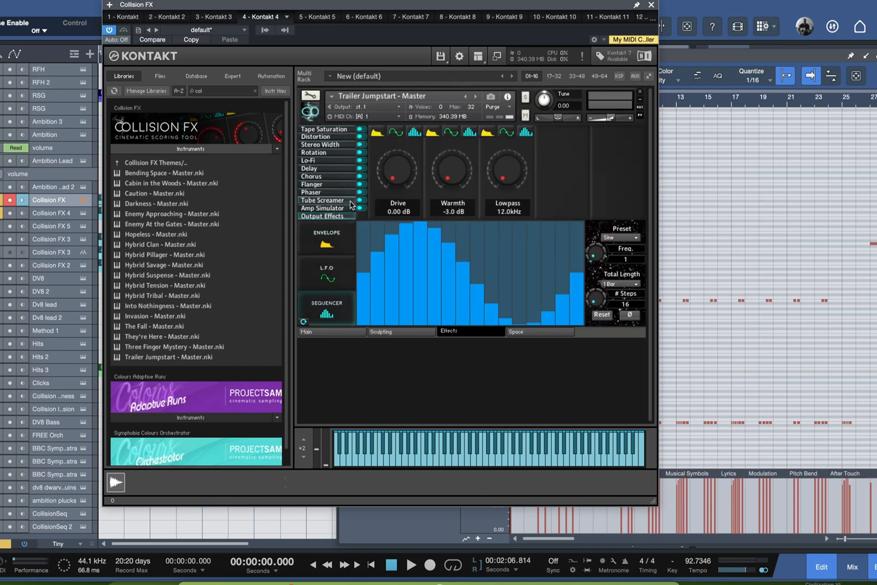
pyautogui.click(539, 338)
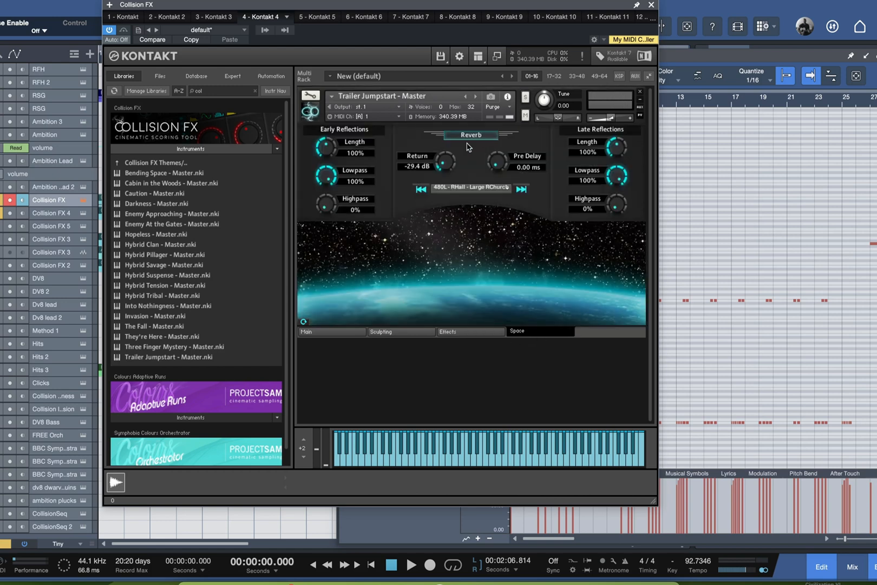
pyautogui.click(331, 333)
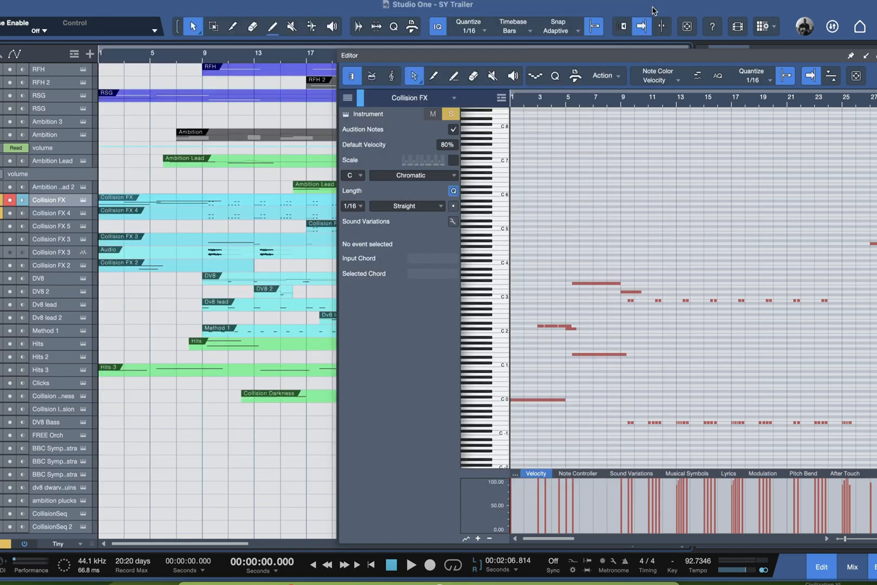
pyautogui.click(652, 5)
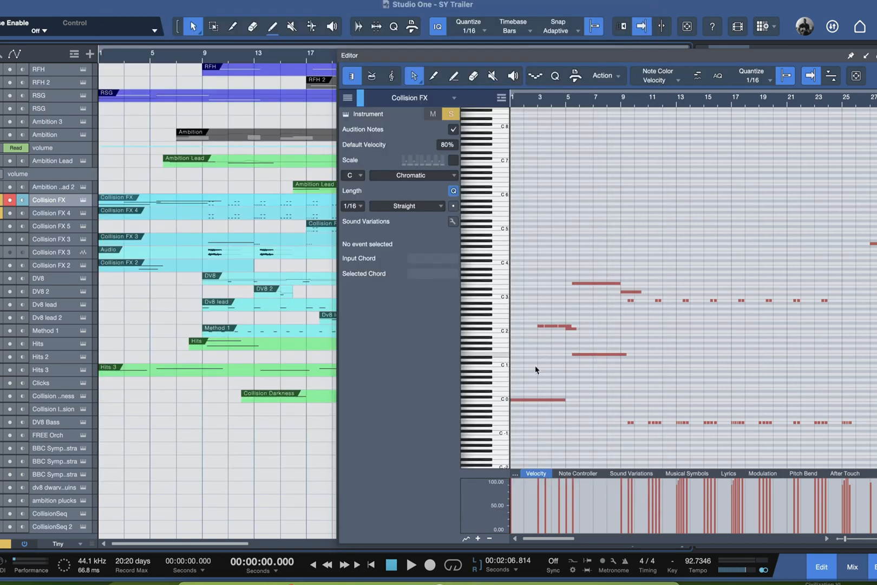
# Step: Audition the C 0 key and the keys around C 2 used by the Collision FX part in the note editor
pyautogui.click(507, 401)
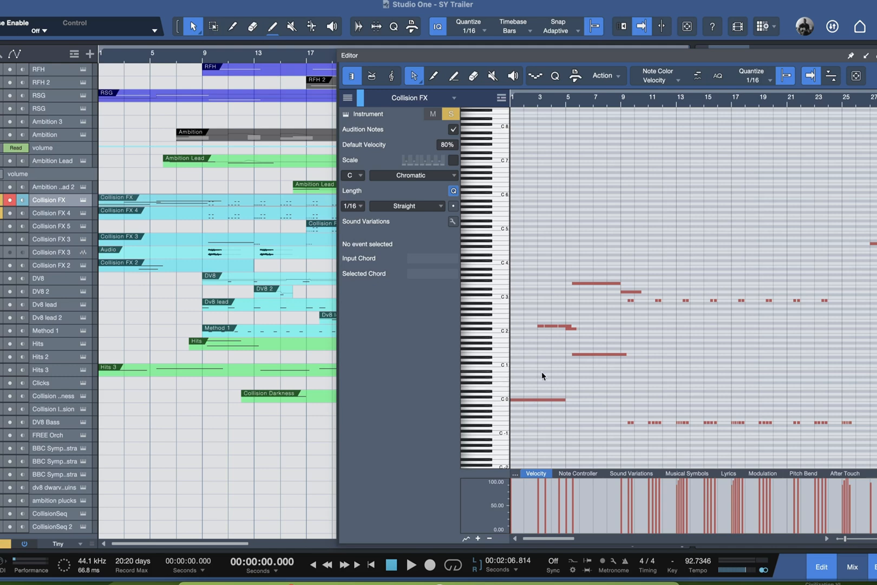
pyautogui.scroll(2, 542, 371)
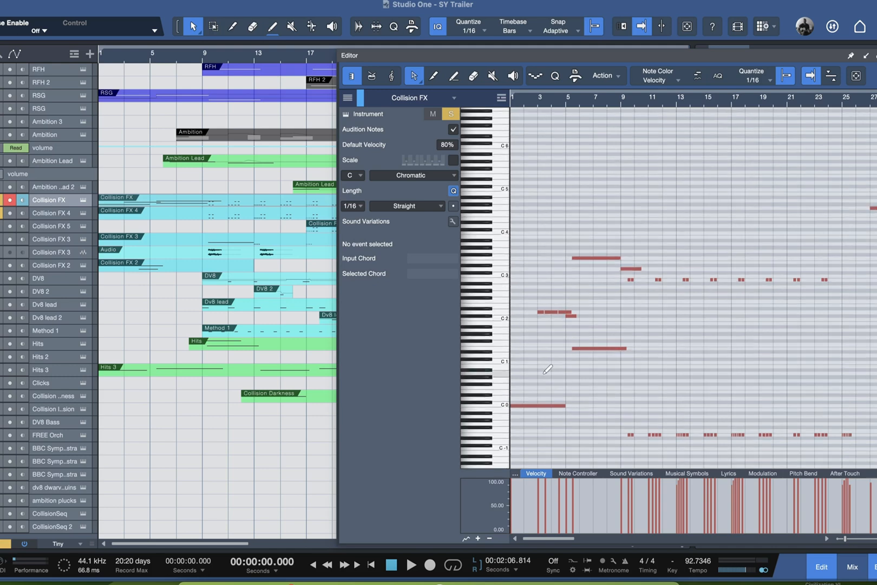
pyautogui.click(505, 318)
pyautogui.click(505, 317)
pyautogui.click(508, 316)
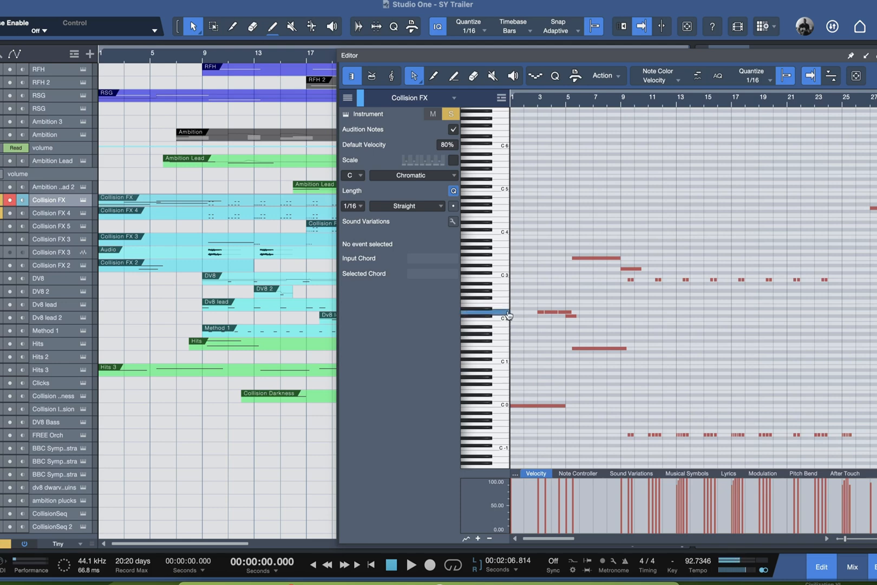
pyautogui.click(508, 315)
pyautogui.click(486, 318)
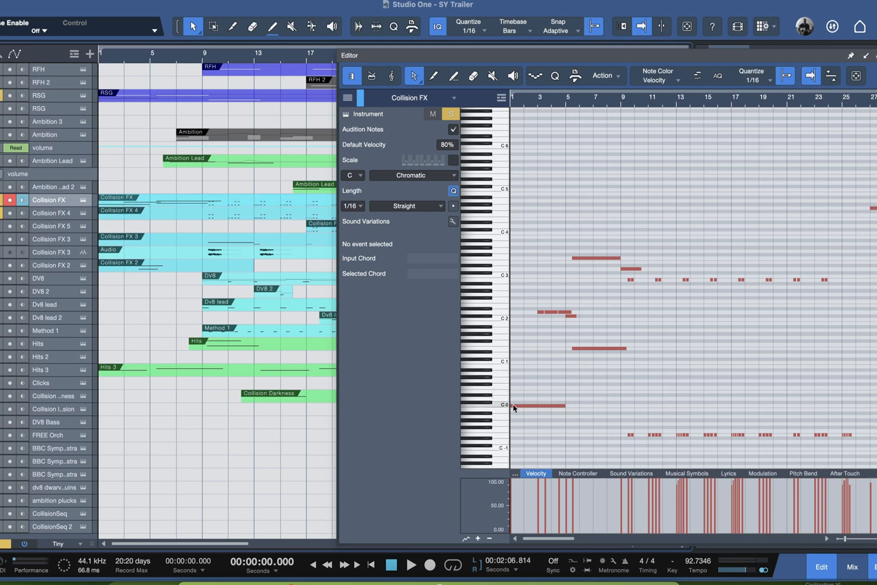
# Step: Unsolo Collision FX, play the opening of the song briefly, stop, and solo Collision FX again
pyautogui.press('s')
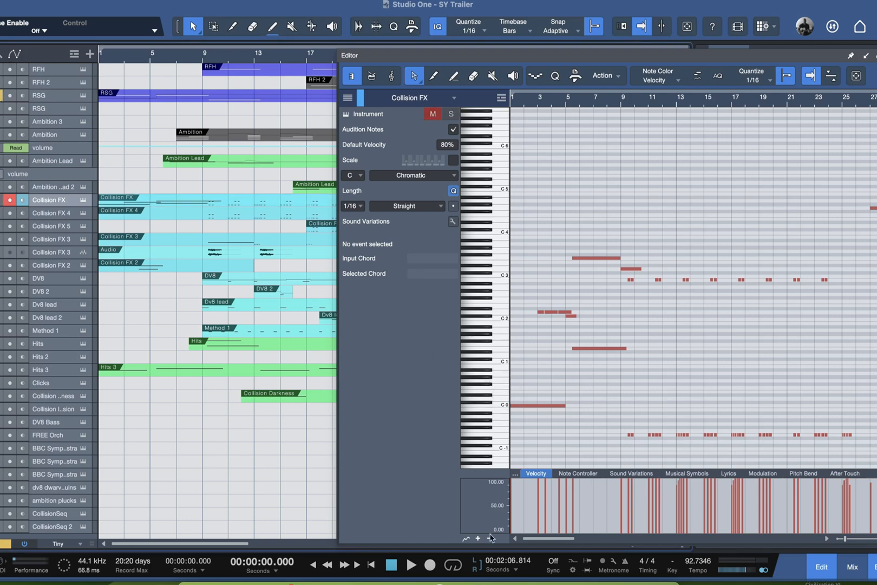
pyautogui.press('space')
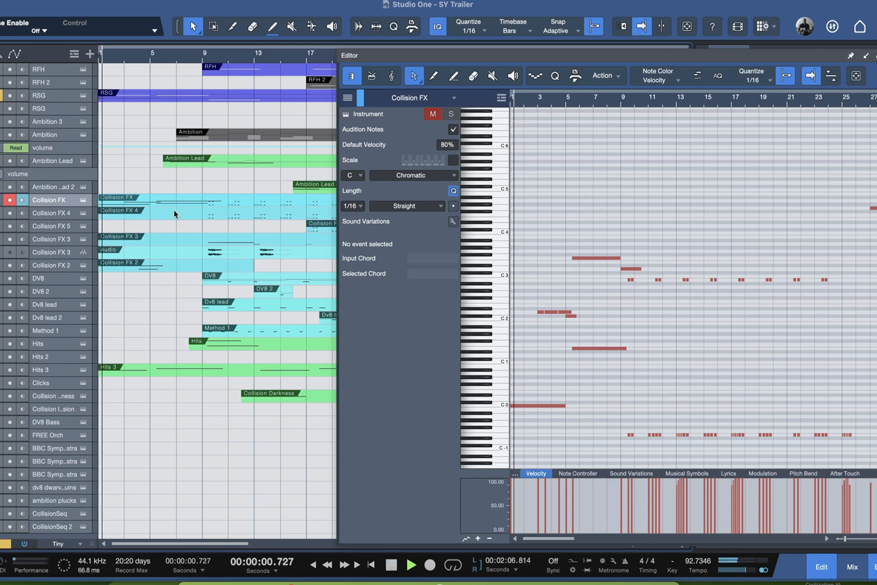
pyautogui.press('space')
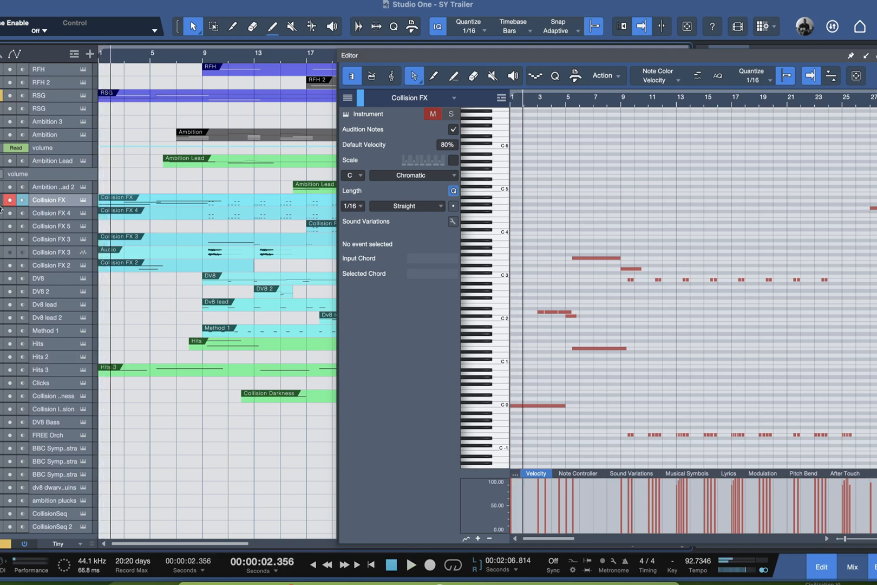
pyautogui.press('s')
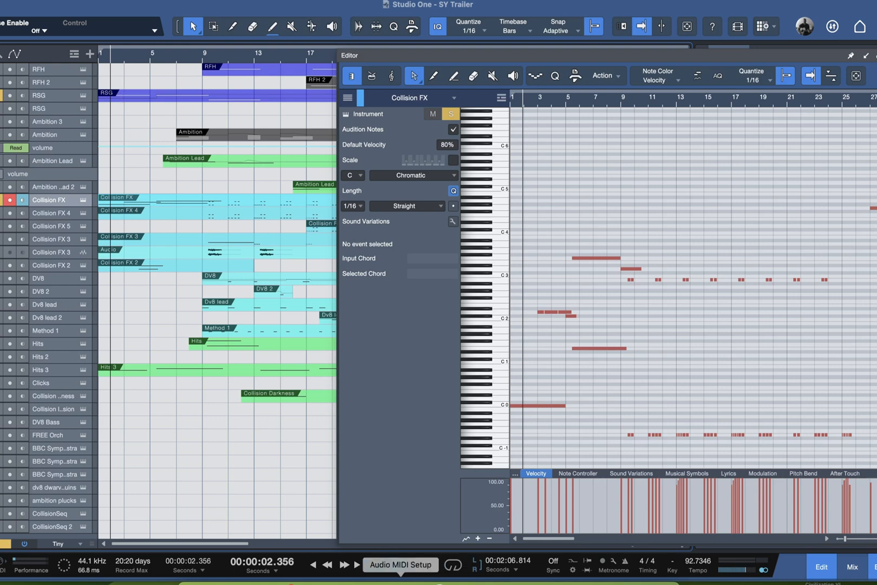
# Step: Return to zero, play the opening with Collision FX soloed, and stop around bar 7
pyautogui.click(370, 565)
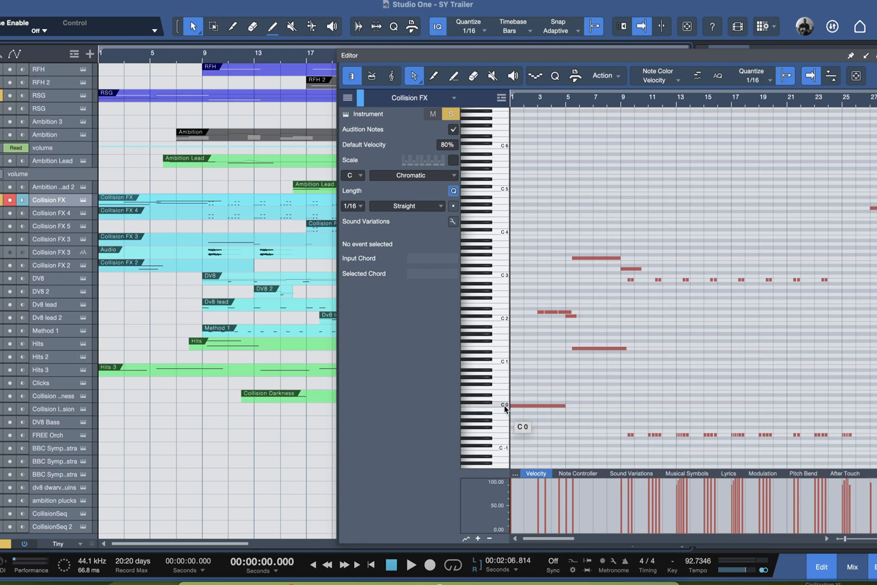
pyautogui.press('space')
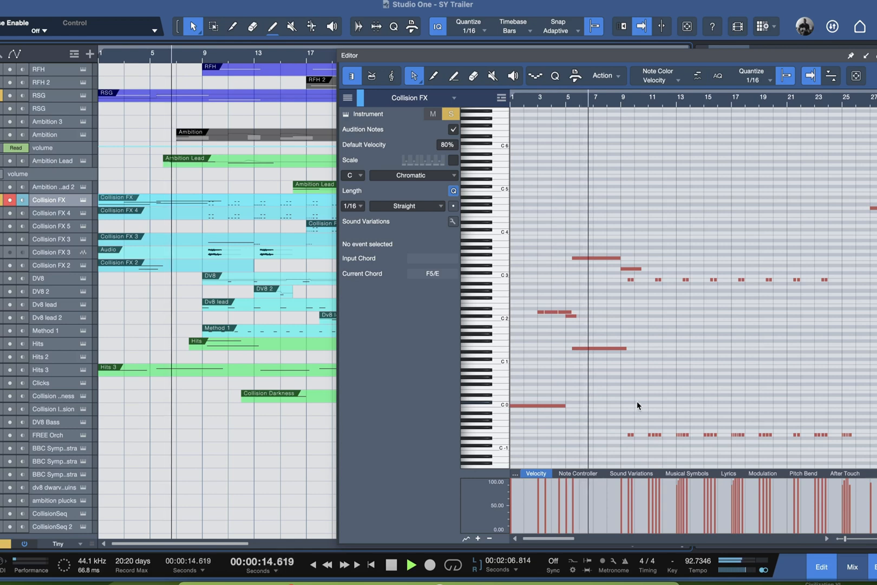
pyautogui.press('space')
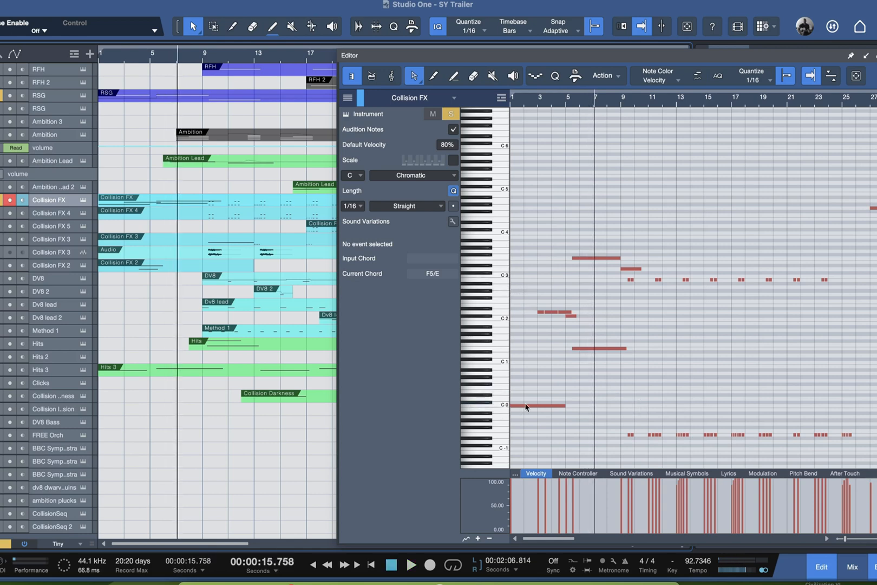
# Step: Audition the three consecutive D 2 notes between bars 3 and 5 of the Collision FX part
pyautogui.scroll(3, 551, 320)
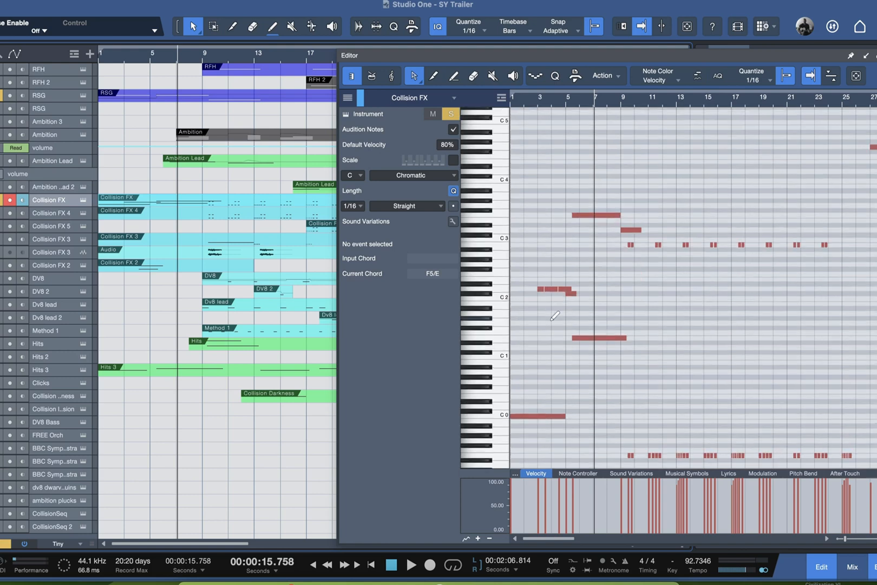
pyautogui.scroll(6, 543, 307)
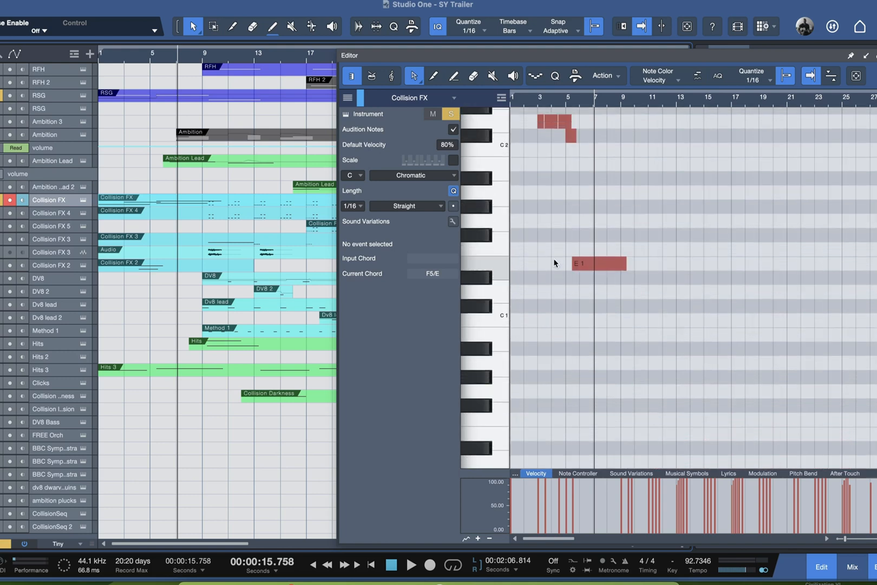
pyautogui.scroll(6, 540, 243)
pyautogui.scroll(-4, 575, 209)
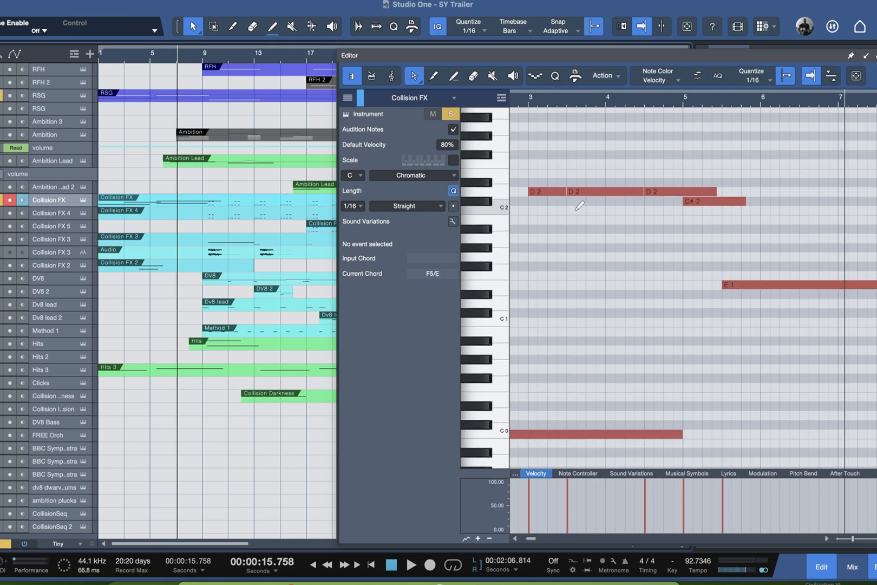
pyautogui.scroll(-2, 660, 287)
pyautogui.click(594, 198)
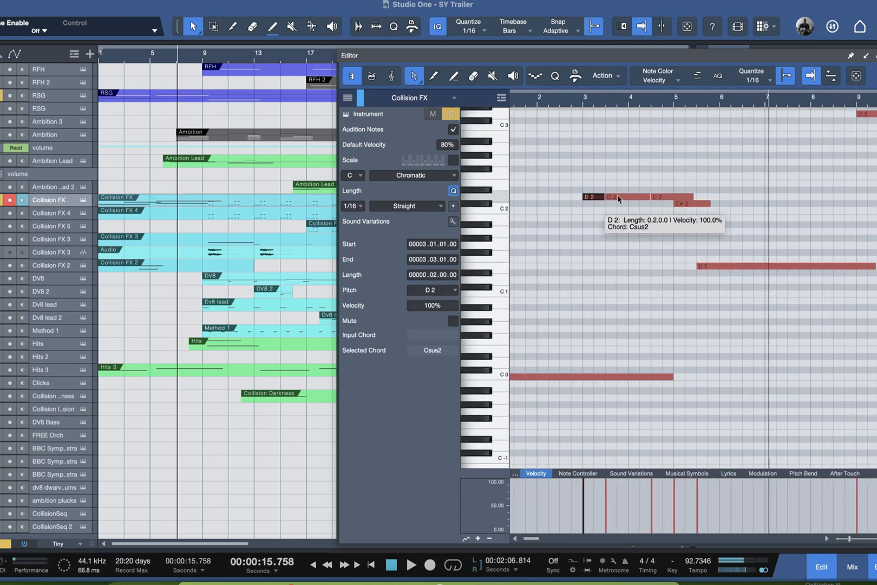
pyautogui.click(620, 196)
pyautogui.click(660, 197)
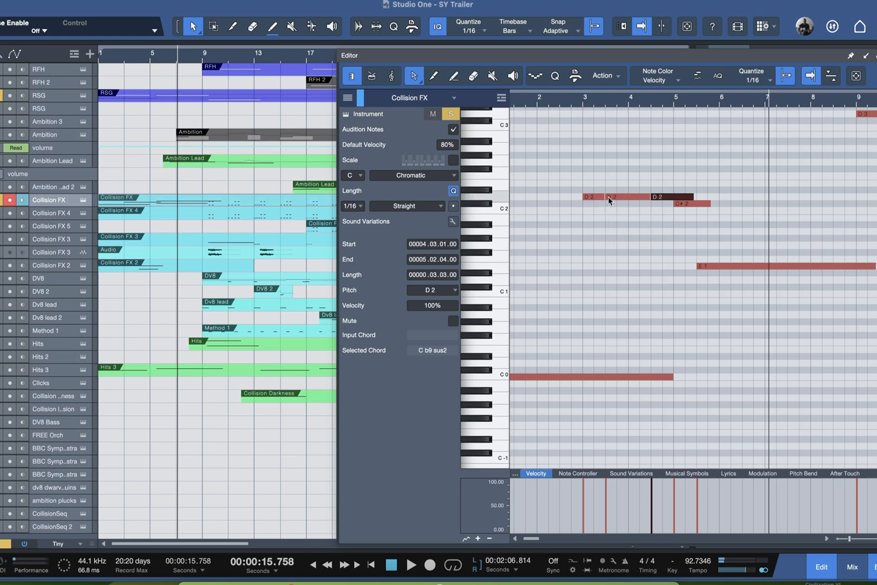
# Step: Play the song from bar 3, following the Collision FX notes in the editor, and stop around bar 10
pyautogui.click(585, 102)
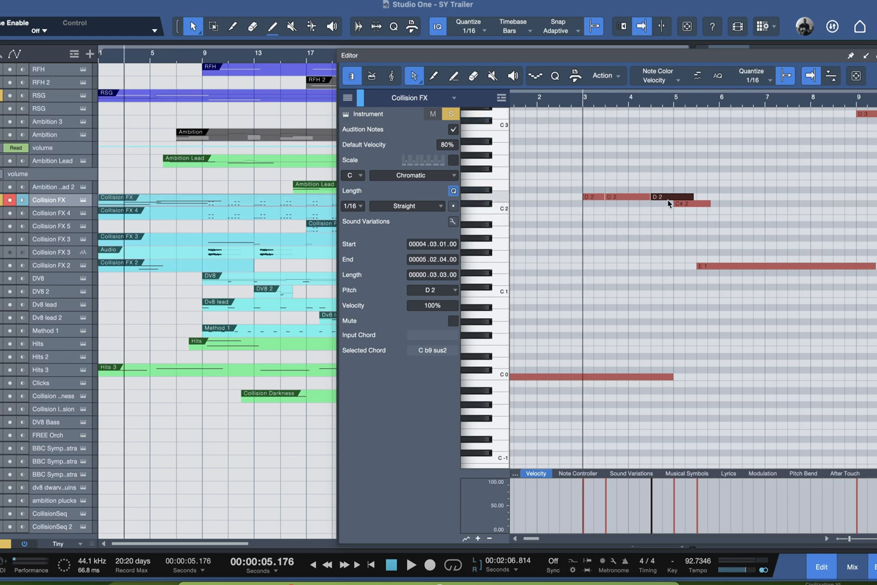
pyautogui.press('space')
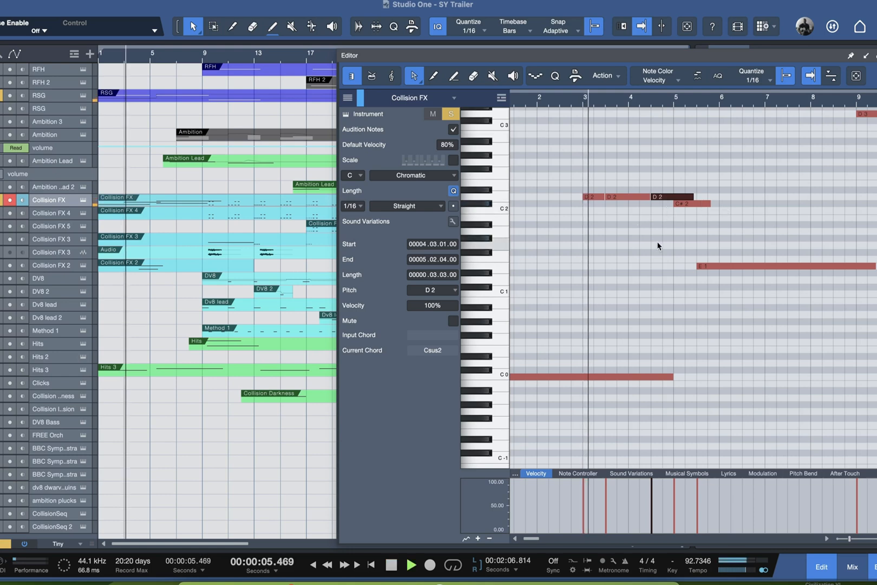
pyautogui.scroll(-3, 656, 239)
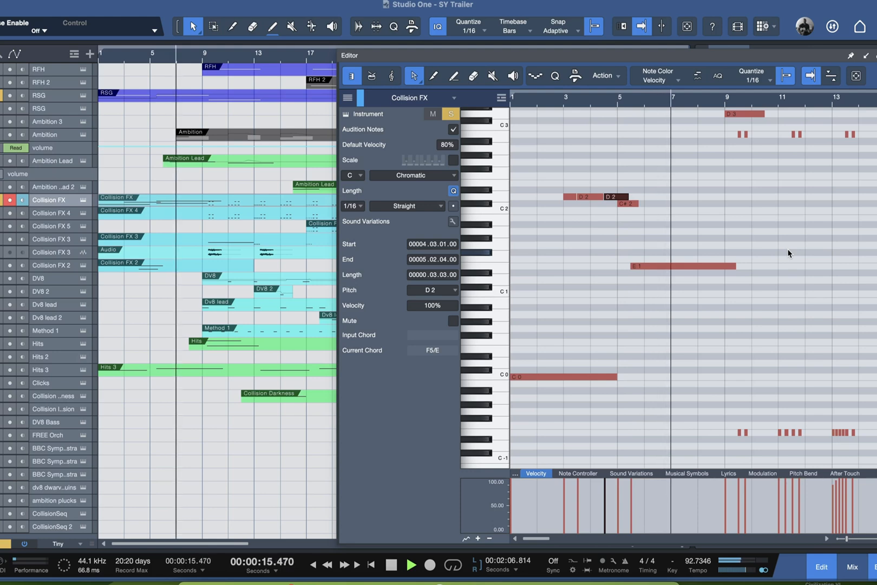
pyautogui.scroll(3, 788, 253)
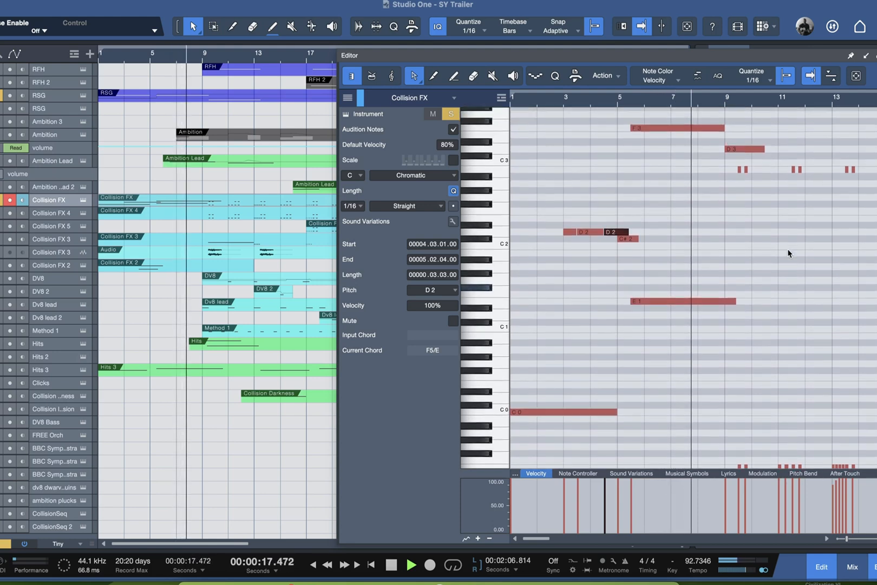
pyautogui.scroll(2, 788, 253)
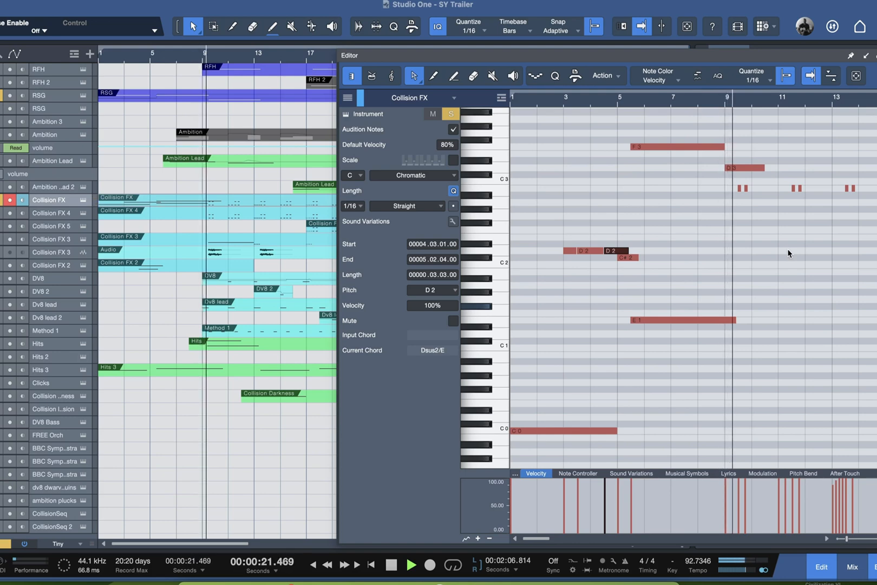
pyautogui.scroll(-2, 788, 253)
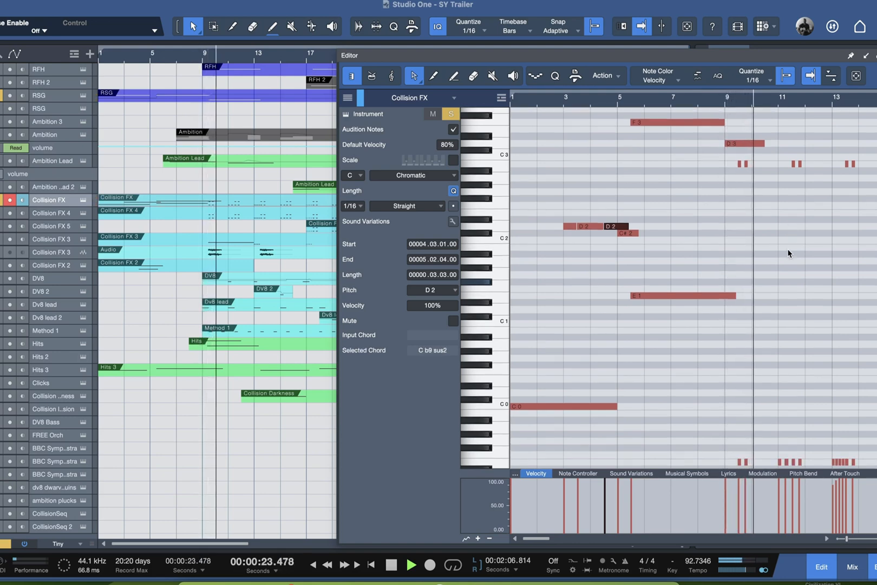
pyautogui.press('space')
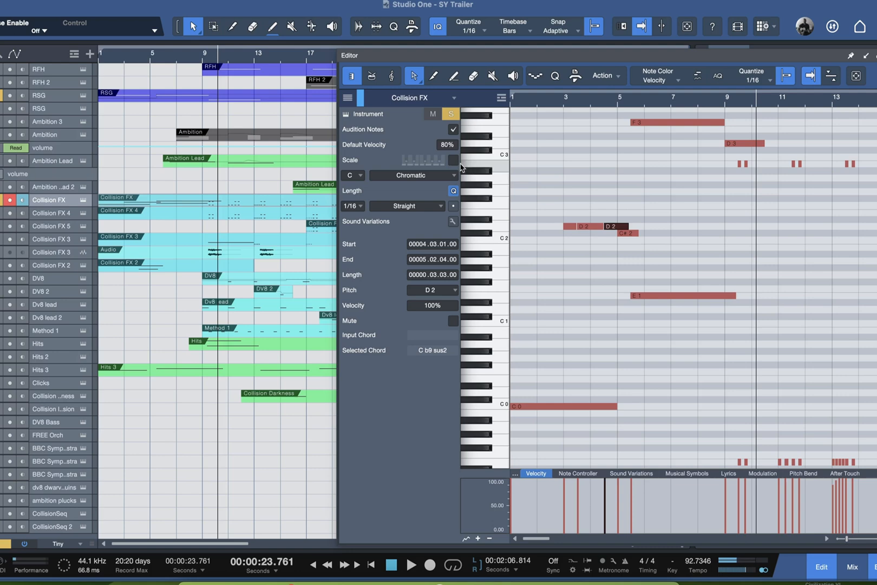
# Step: Solo the Ambition Lead track, show its first part in the editor, and play from around bar 6
pyautogui.scroll(-1, 535, 413)
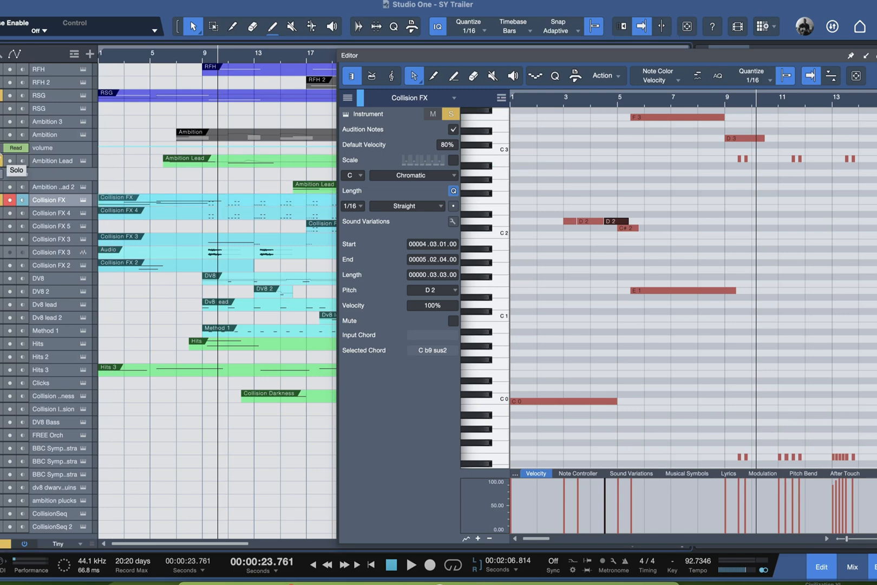
pyautogui.click(173, 165)
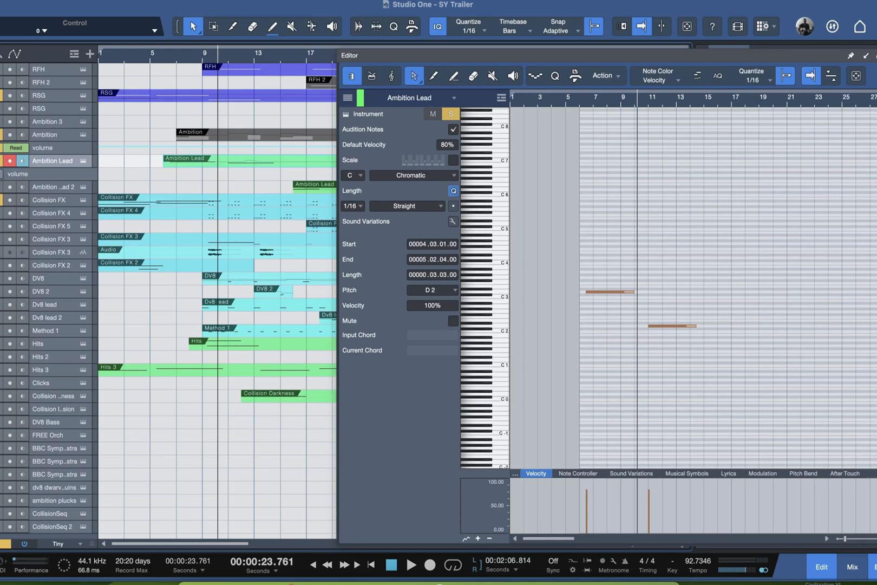
pyautogui.click(170, 61)
pyautogui.press('space')
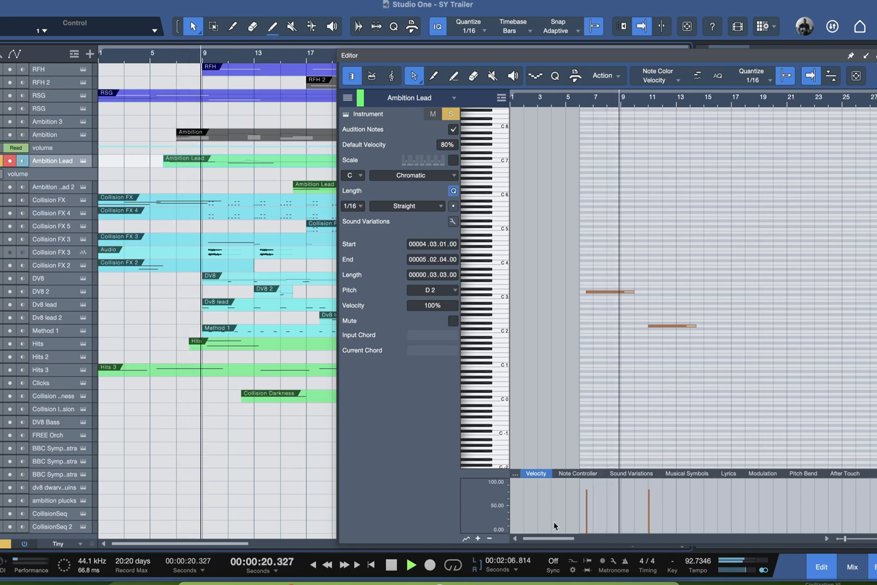
# Step: Show the Ambition Lead part's Modulation lane while it plays, and stop around bar 10
pyautogui.click(749, 474)
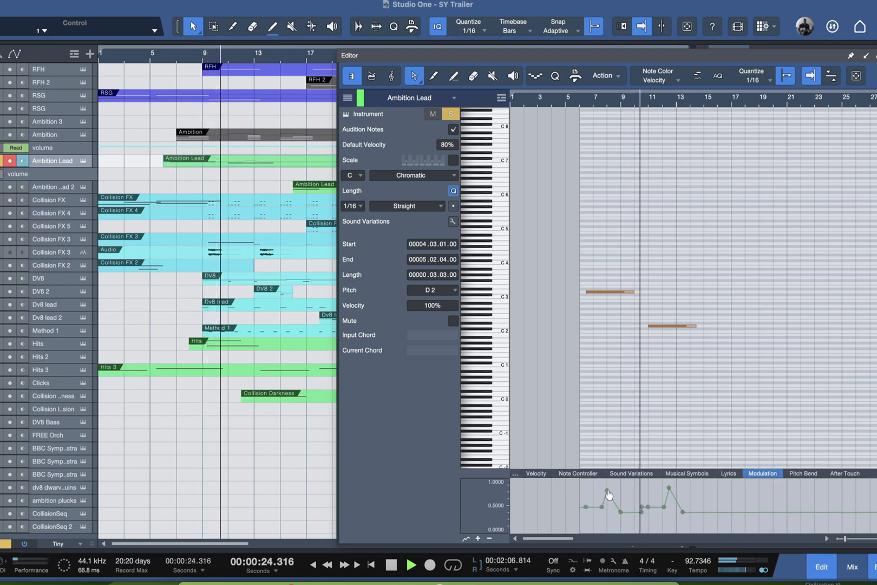
pyautogui.press('space')
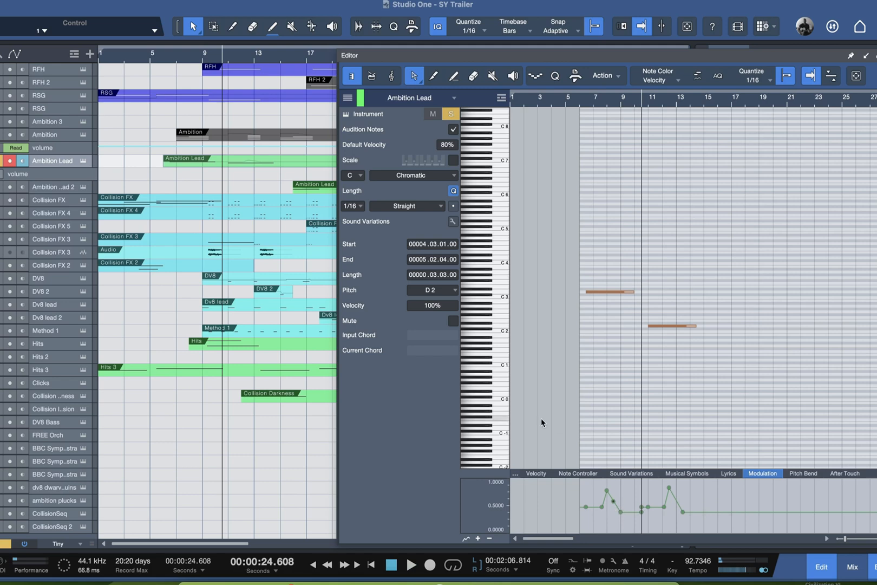
pyautogui.scroll(3, 606, 367)
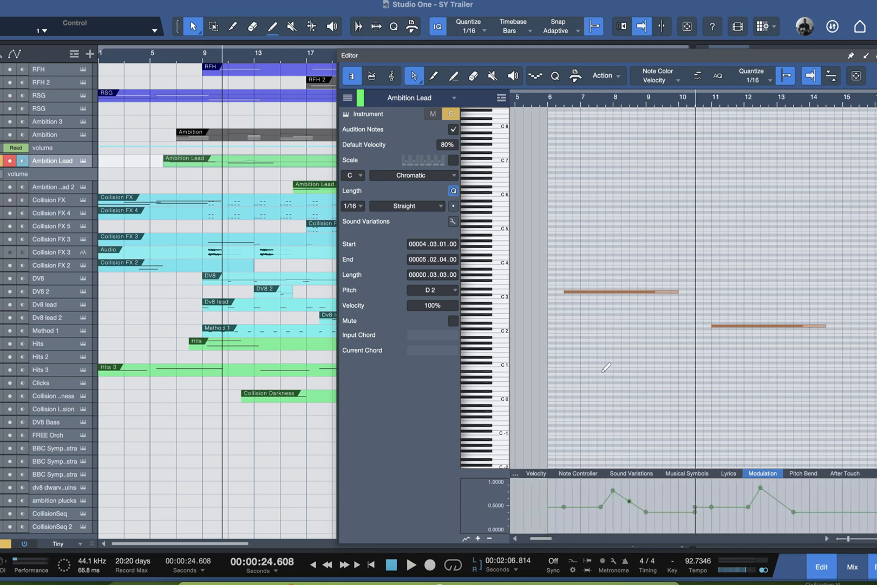
# Step: Play the soloed Ambition Lead part from the start of its first note, following the modulation curve, and stop around bar 10
pyautogui.click(549, 107)
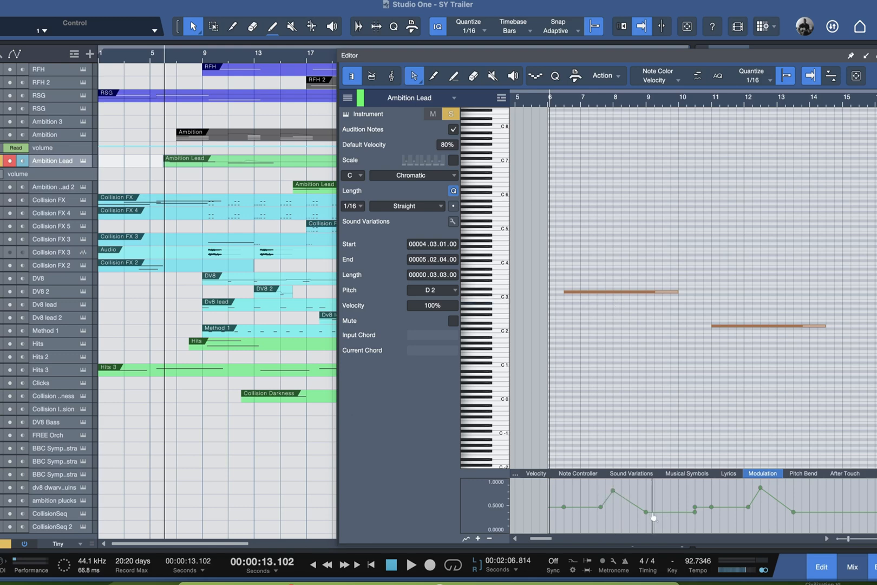
pyautogui.click(564, 103)
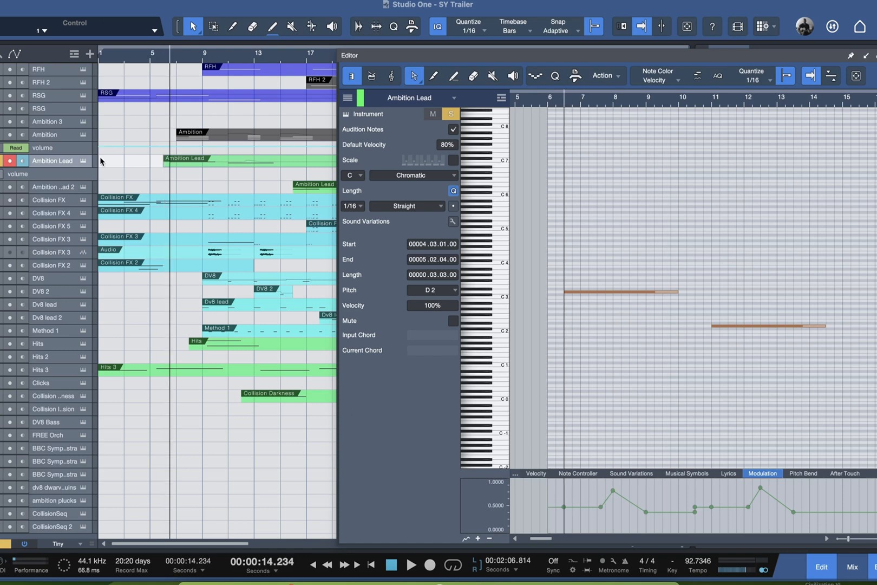
pyautogui.press('space')
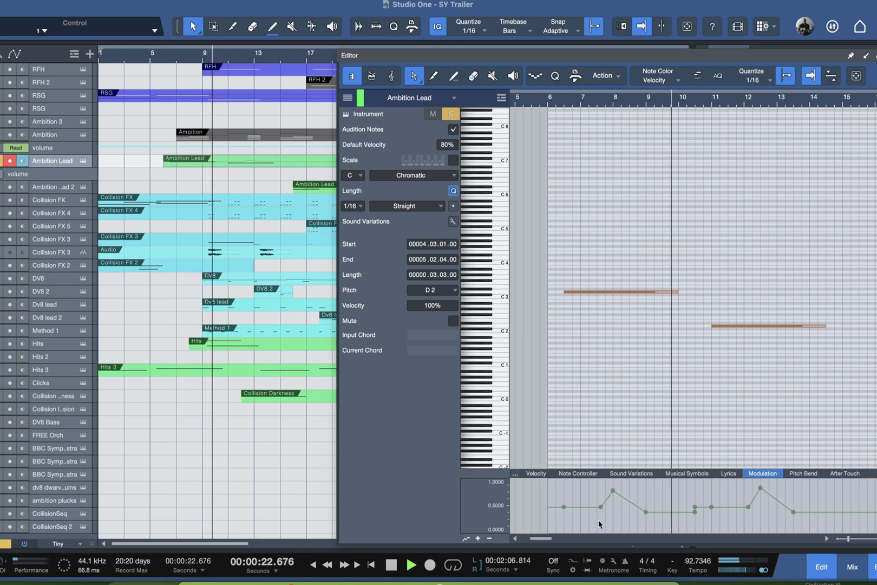
pyautogui.press('space')
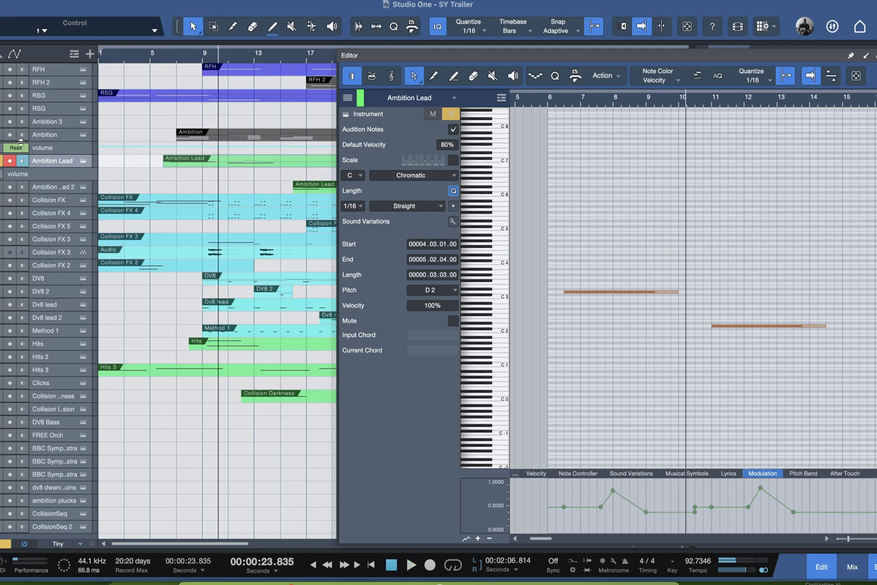
# Step: With the playhead at bar 7, show the Ambition part's notes and inspect the Ambition Lead and Ambition instruments in Kontakt
pyautogui.click(178, 61)
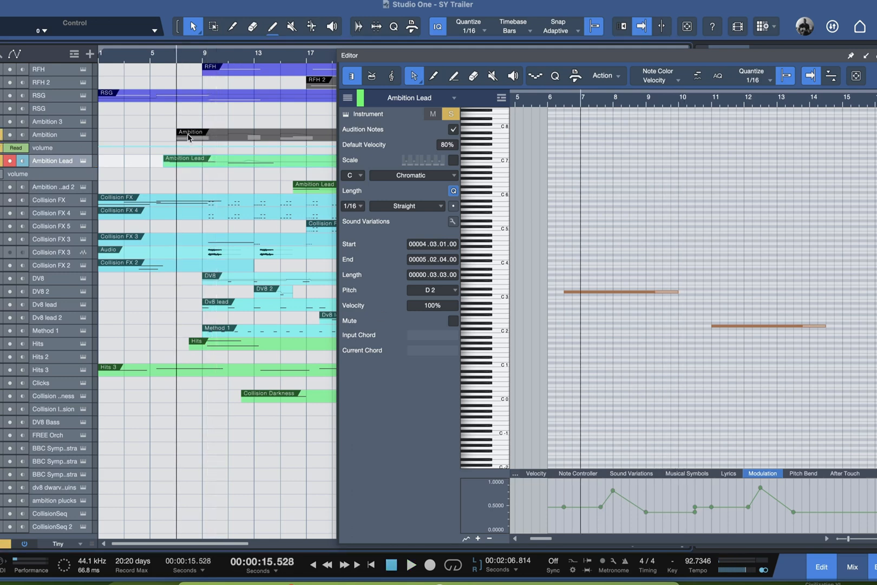
pyautogui.click(188, 137)
pyautogui.click(83, 161)
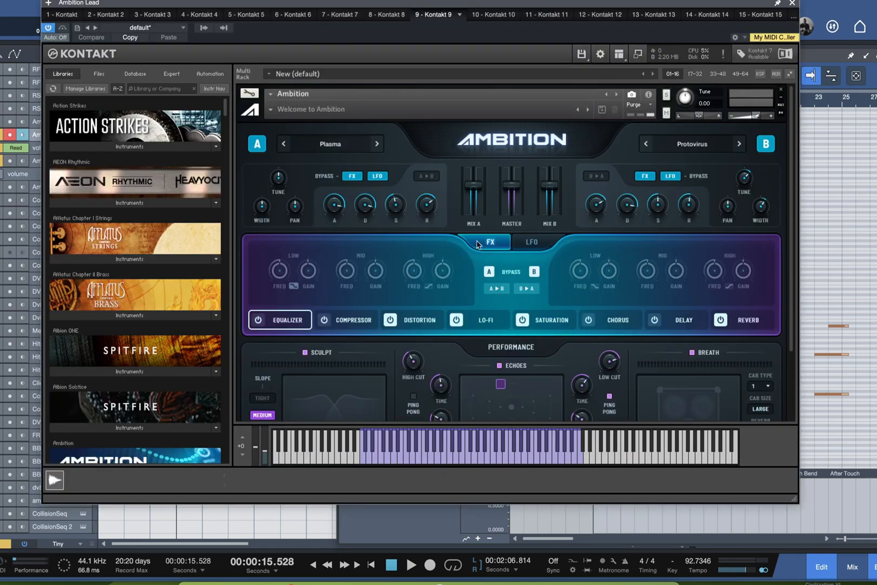
pyautogui.click(792, 4)
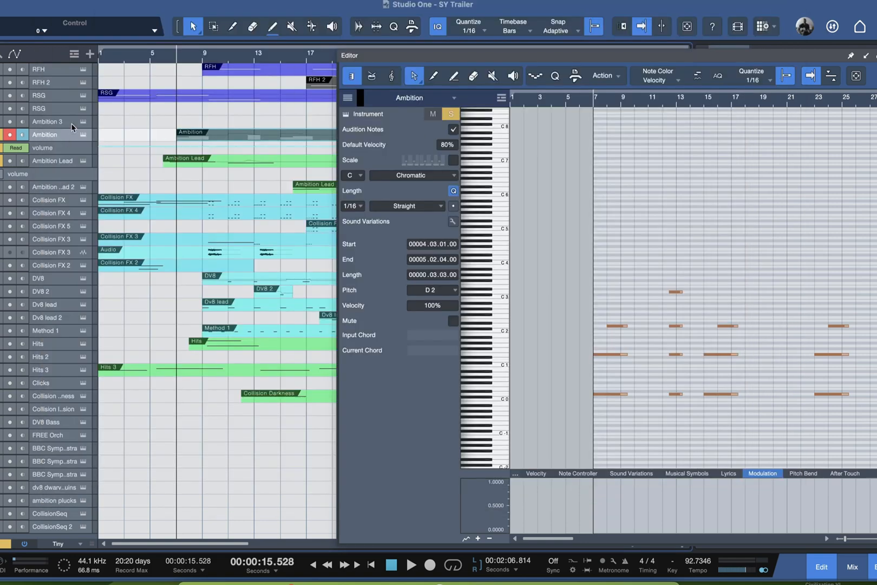
pyautogui.click(84, 134)
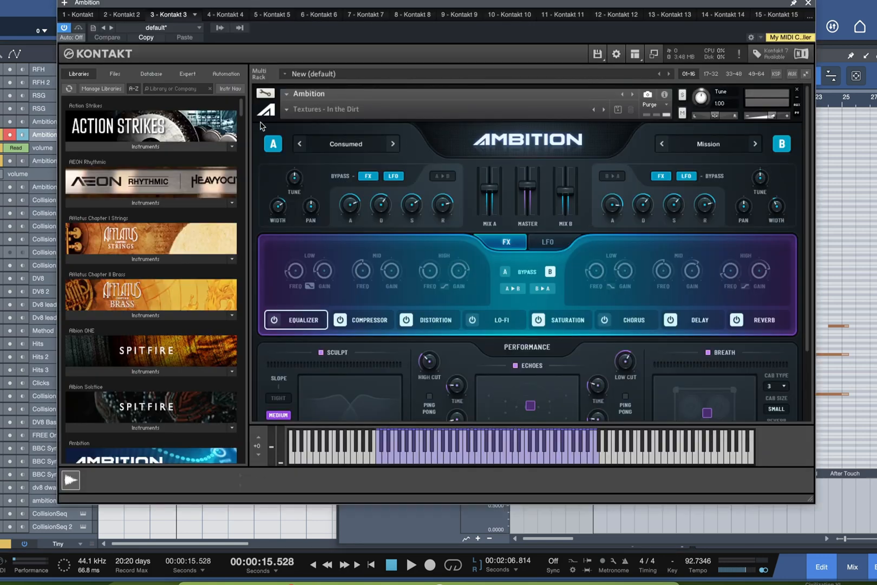
pyautogui.click(809, 3)
# Step: Play from bar 7, show the Ambition part's Pitch Bend lane, and stop around bar 10
pyautogui.press('space')
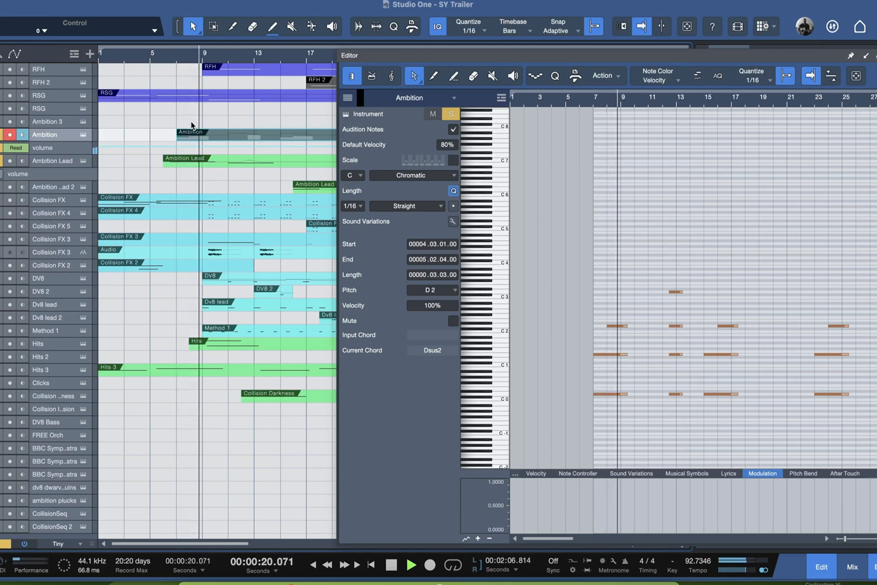
pyautogui.click(803, 474)
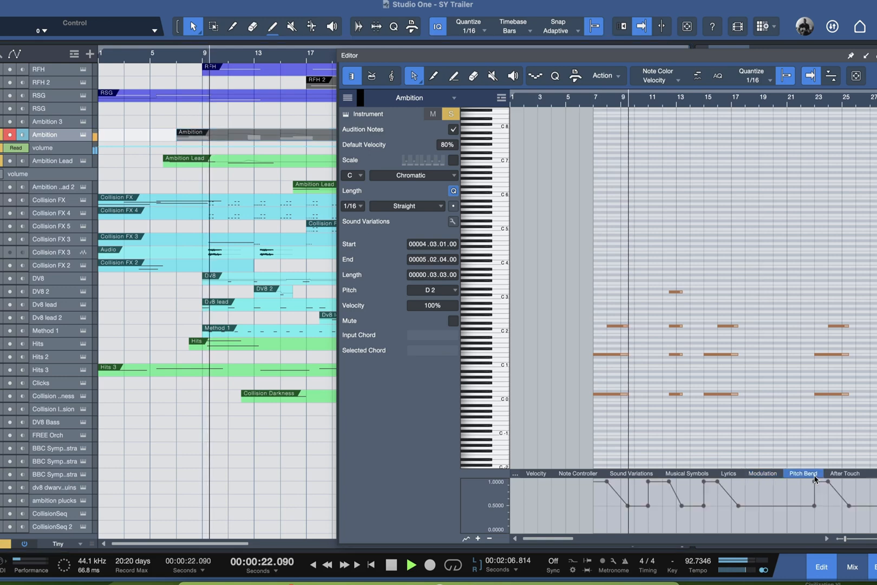
pyautogui.press('space')
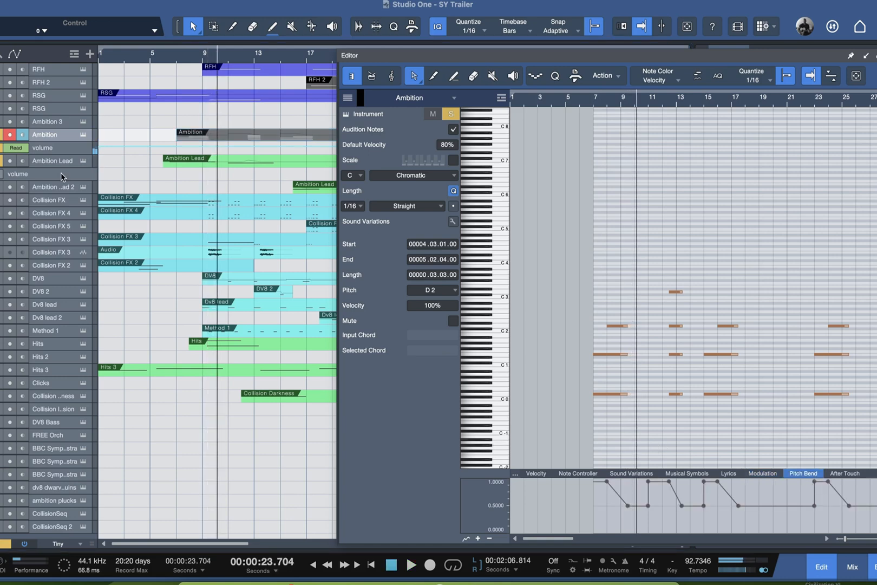
# Step: Remove Ambition Lead from solo so that only the Ambition track is soloed
pyautogui.click(0, 135)
pyautogui.click(1, 135)
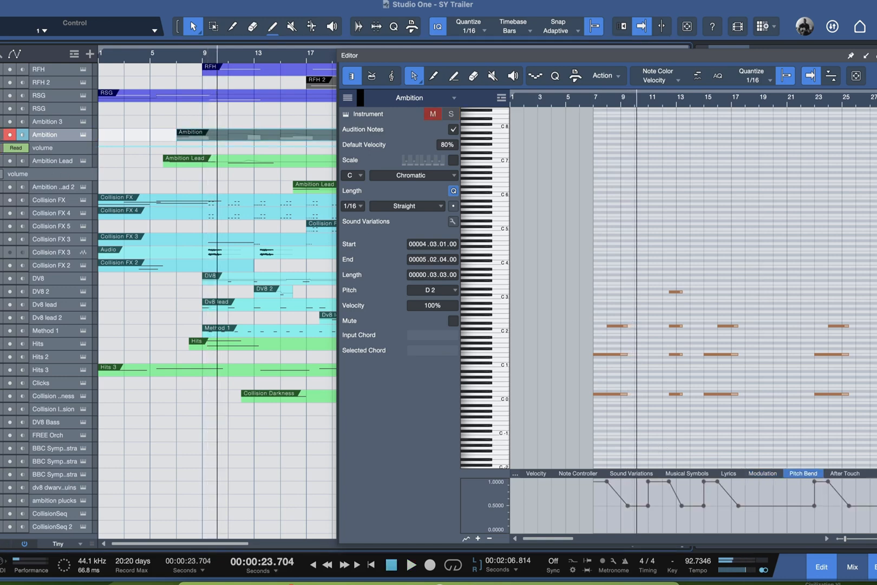
pyautogui.click(1, 135)
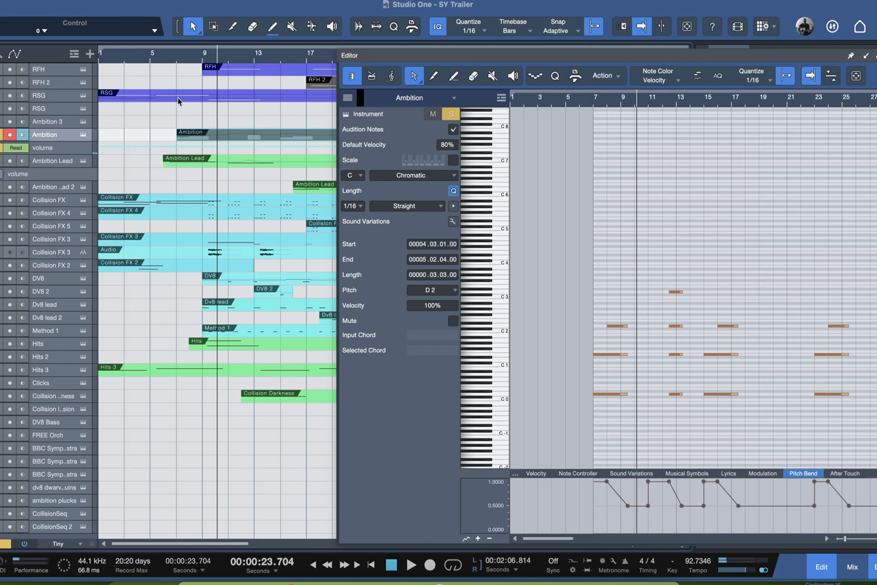
# Step: Compare the Ambition Lead and Ambition notes, play the Ambition part from bar 7 against its pitch bend curve, and stop around bar 11
pyautogui.click(177, 56)
pyautogui.click(181, 163)
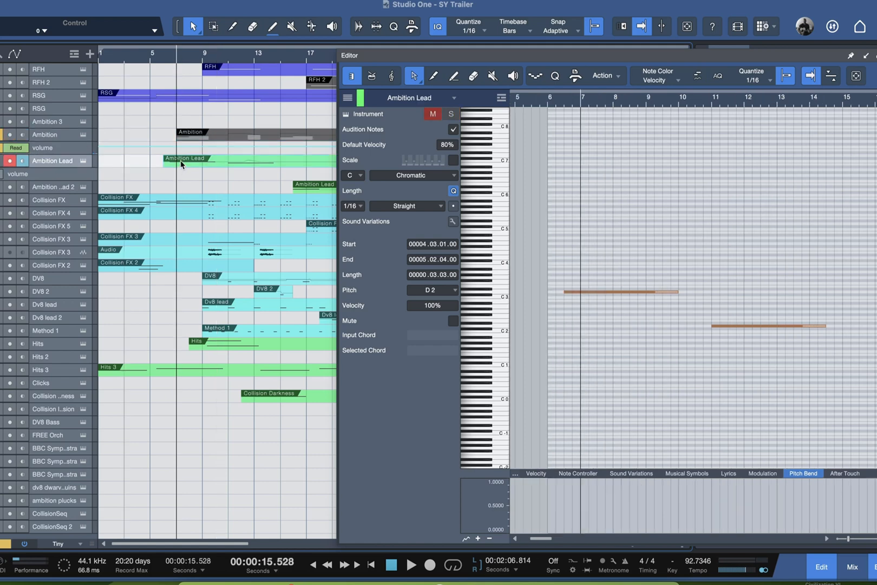
pyautogui.click(192, 140)
pyautogui.scroll(3, 628, 444)
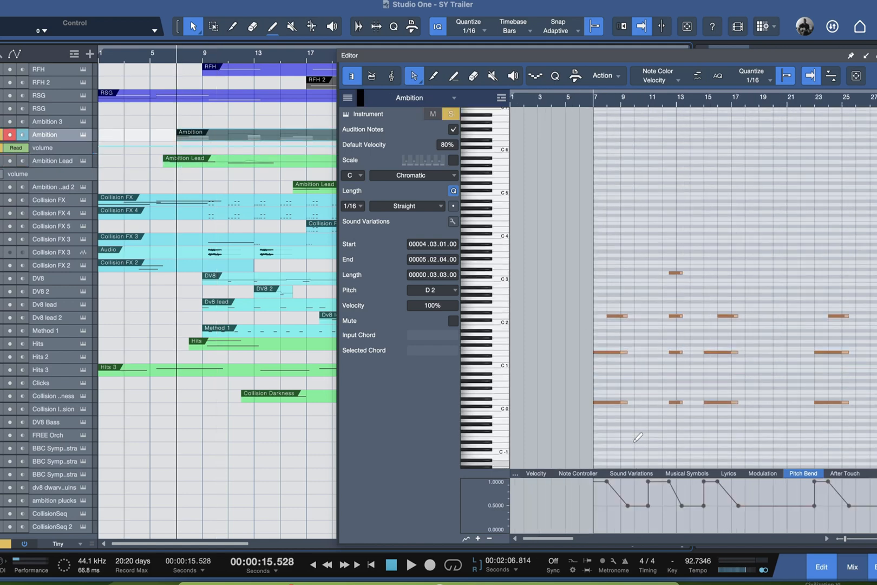
pyautogui.scroll(6, 621, 435)
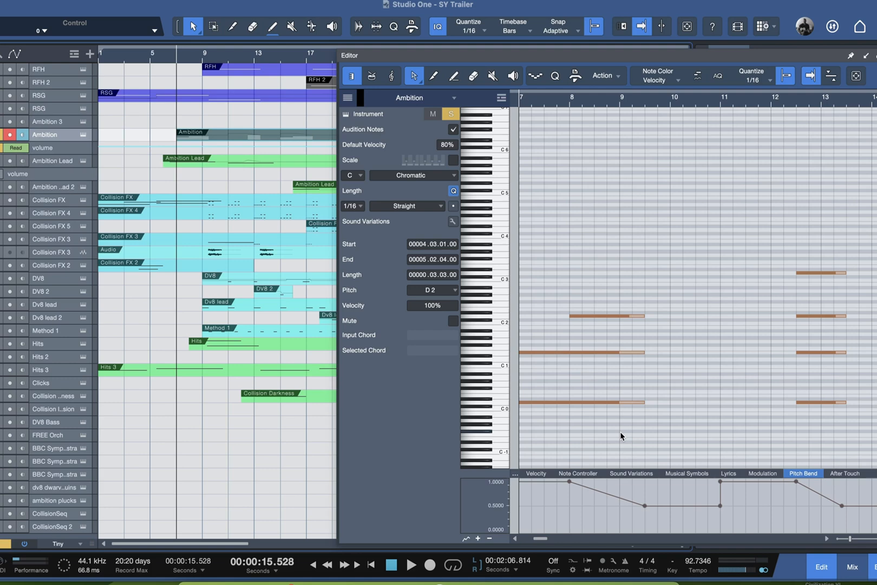
pyautogui.press('space')
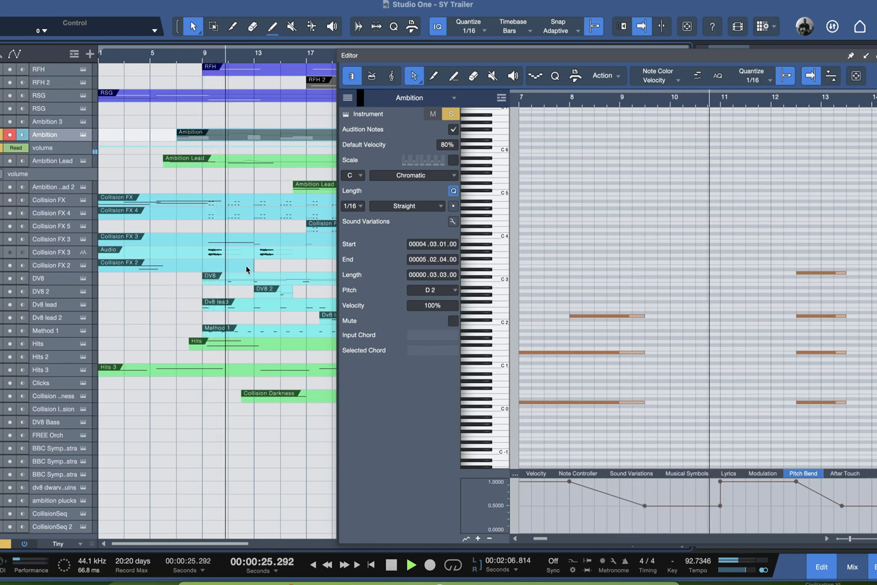
pyautogui.press('space')
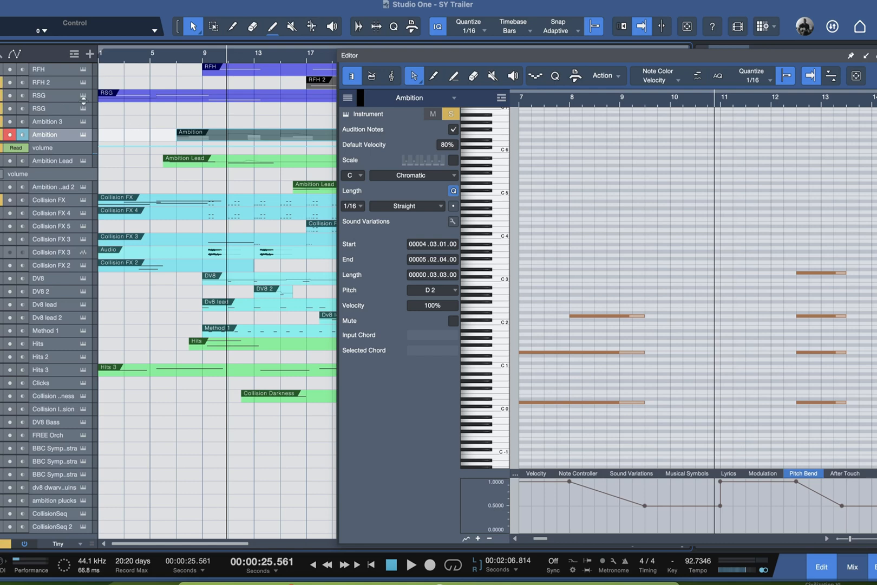
# Step: Return to zero and play the song with the RFH, RSG, Ambition and Collision FX tracks soloed
pyautogui.click(371, 564)
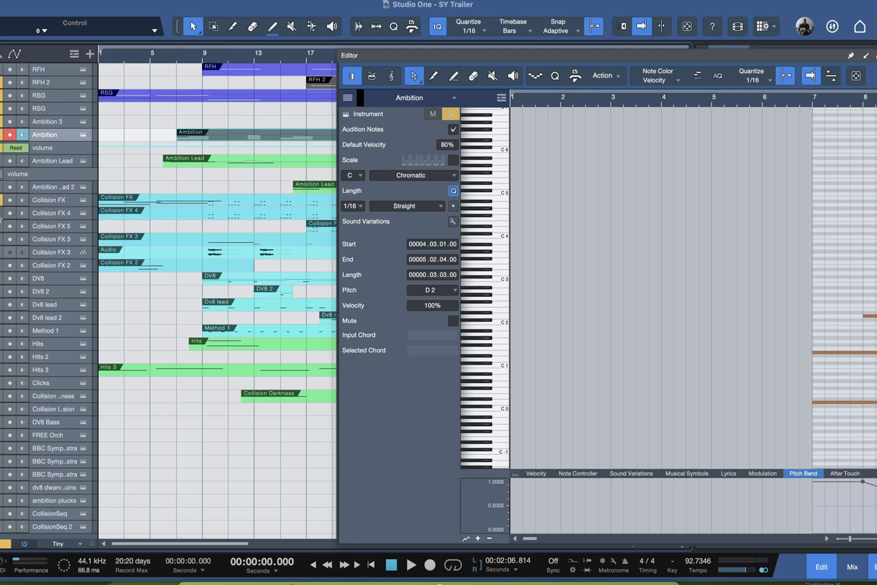
pyautogui.press('space')
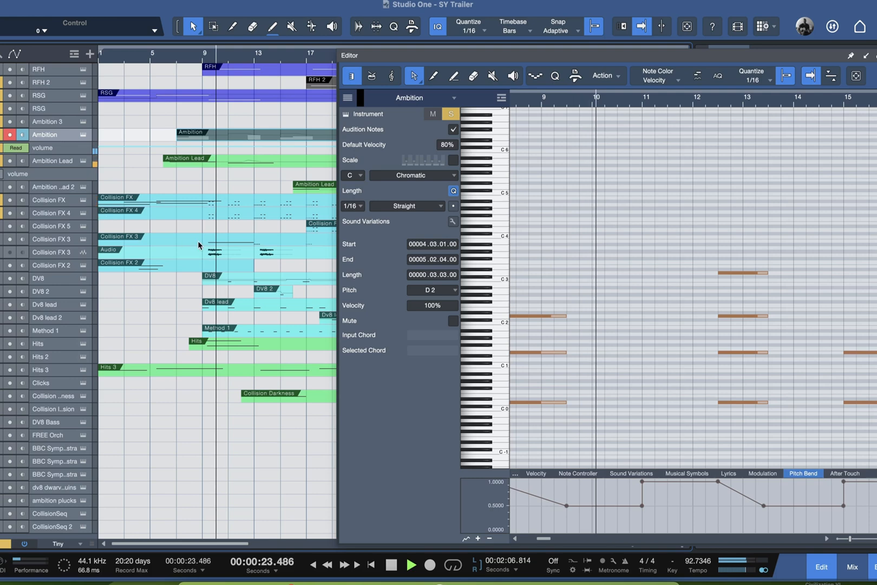
# Step: Stop around bar 10 and examine the Collision FX part's notes in the editor, including the repeated short notes from bar 9
pyautogui.click(217, 206)
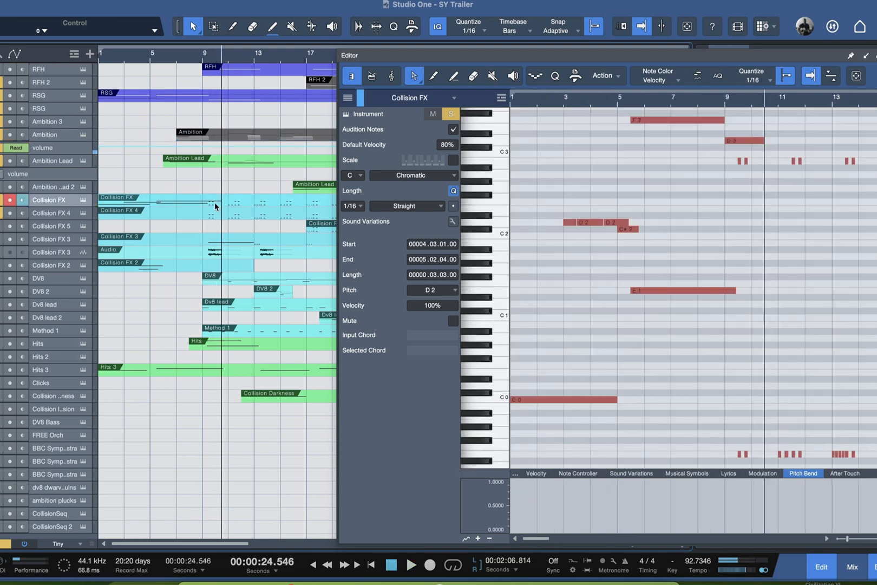
pyautogui.scroll(-3, 789, 276)
pyautogui.scroll(-3, 784, 278)
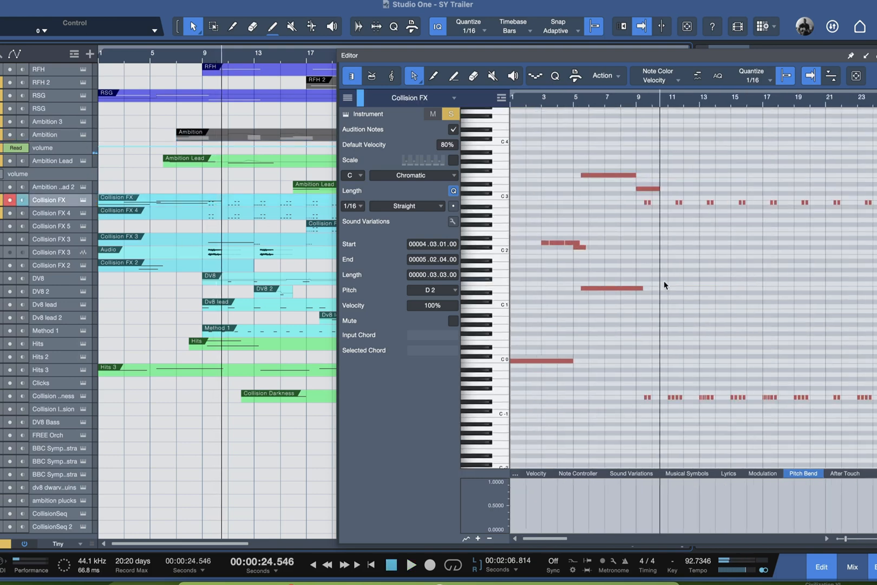
pyautogui.scroll(2, 677, 277)
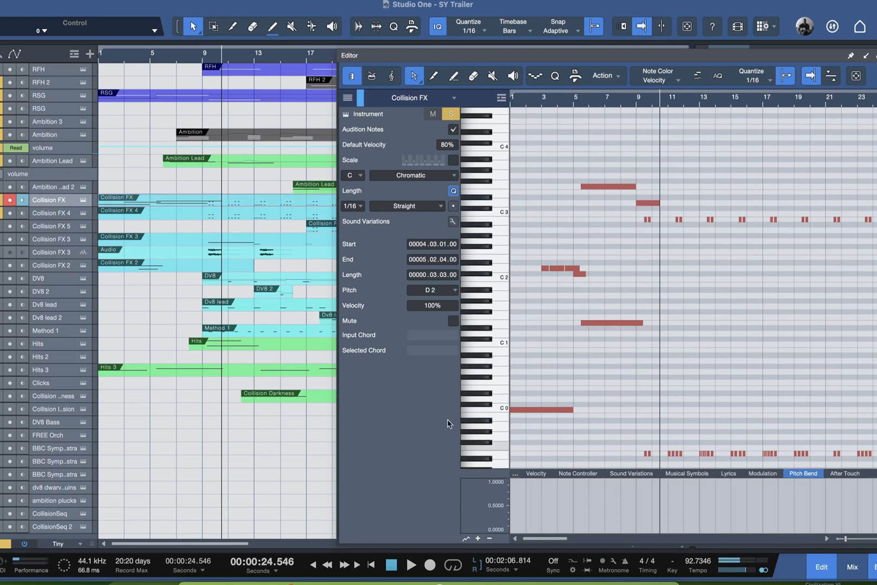
# Step: Place the playhead just before bar 9 and examine the Collision FX 4 part's repeated short notes in the editor
pyautogui.click(224, 216)
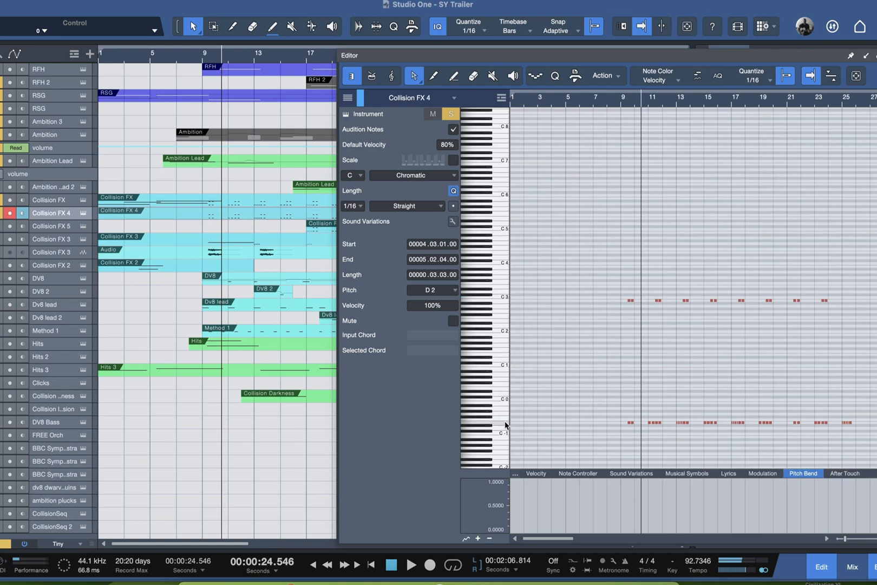
pyautogui.click(619, 105)
pyautogui.scroll(2, 672, 253)
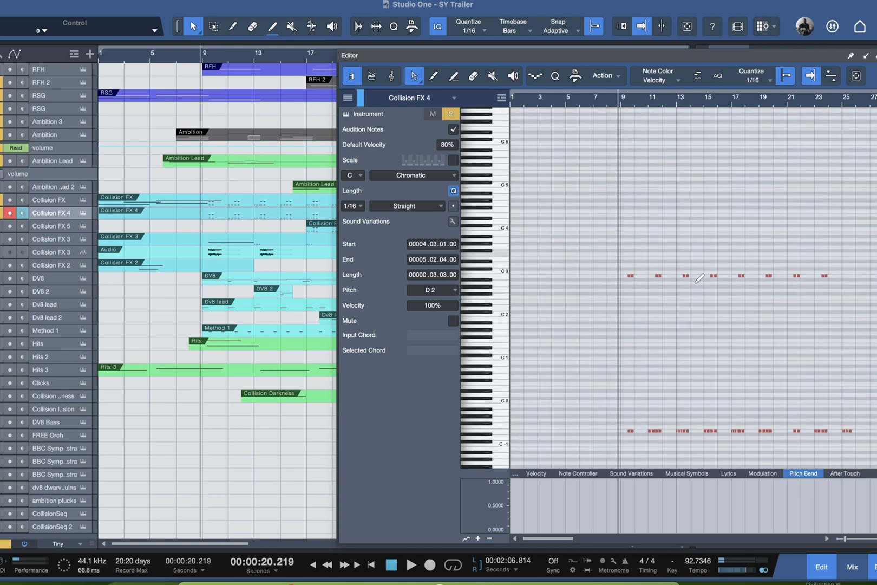
pyautogui.scroll(5, 698, 320)
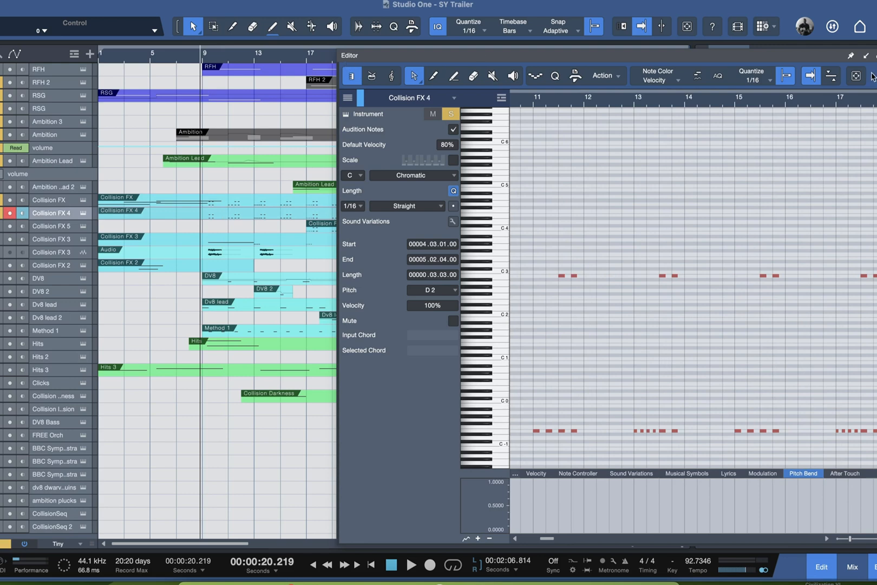
# Step: Close the note editor, play the arrangement from just before bar 9, and stop around bar 12
pyautogui.moveTo(830, 57); pyautogui.dragTo(772, 58)
pyautogui.click(838, 57)
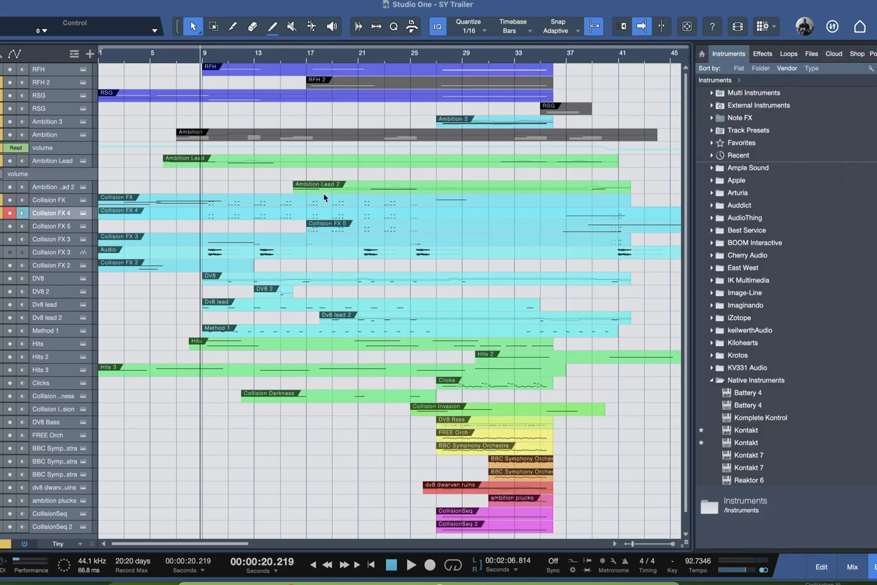
pyautogui.press('space')
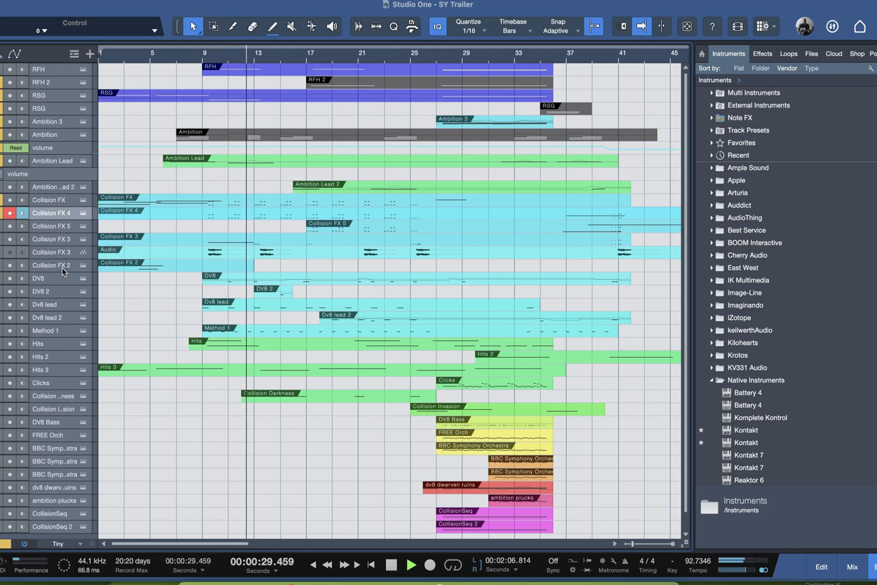
pyautogui.press('space')
# Step: Move the playhead from bar 12 to bar 9 and on to bar 6, and select the first Ambition Lead part
pyautogui.scroll(3, 158, 262)
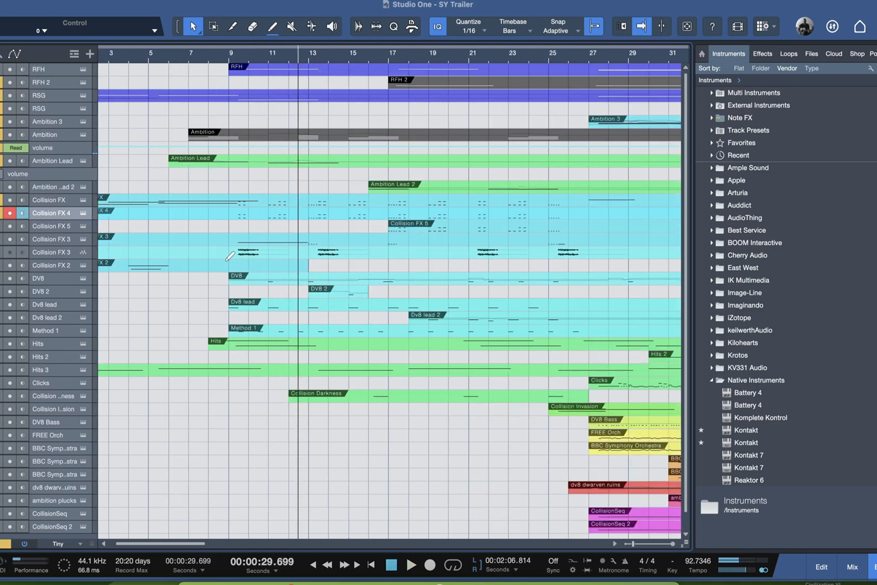
pyautogui.scroll(2, 226, 253)
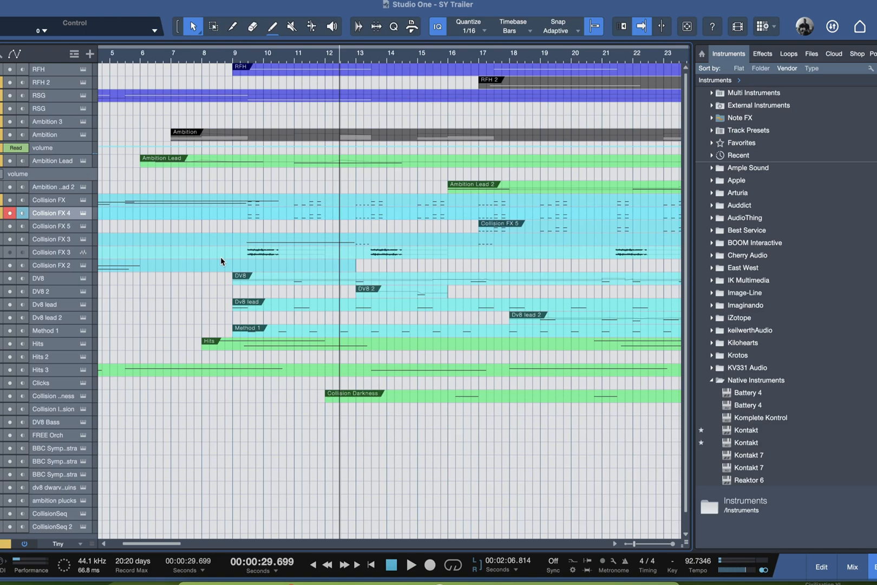
pyautogui.scroll(-2, 221, 261)
pyautogui.click(228, 55)
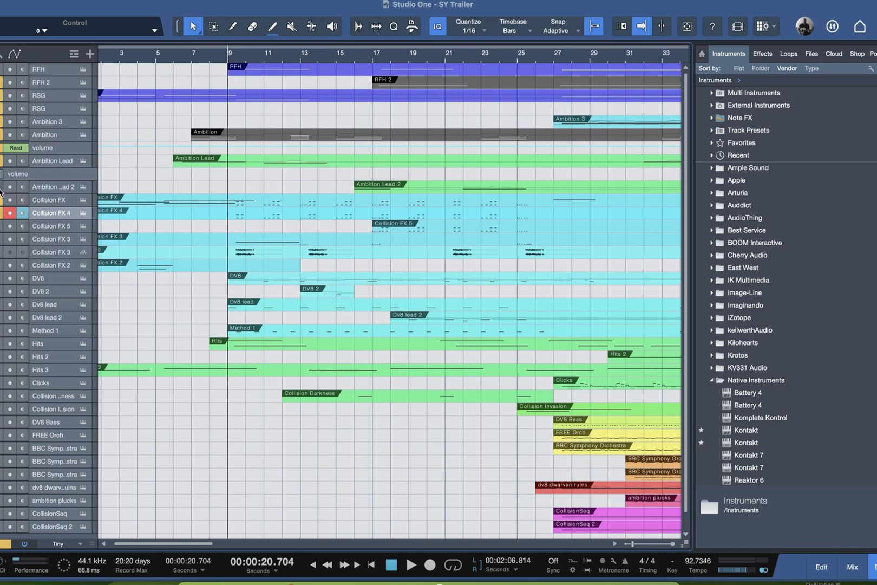
pyautogui.click(173, 59)
pyautogui.click(220, 159)
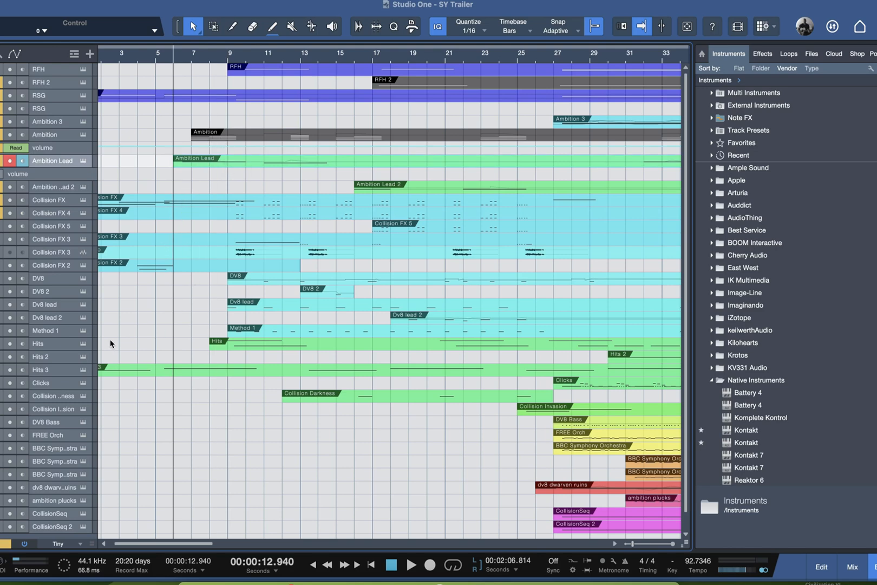
# Step: Play the arrangement from bar 6, stop around bar 10, and examine the Ambition Lead part's modulation curve in the note editor
pyautogui.press('space')
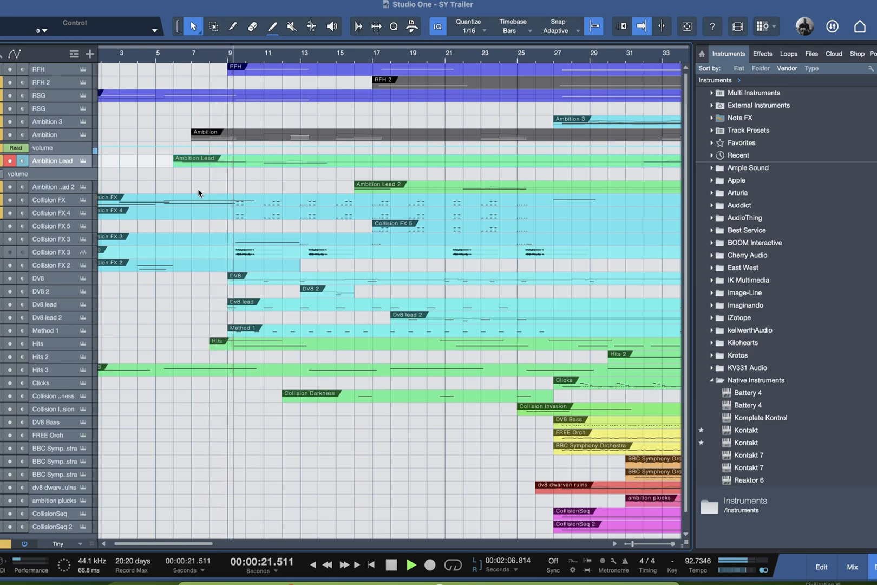
pyautogui.press('space')
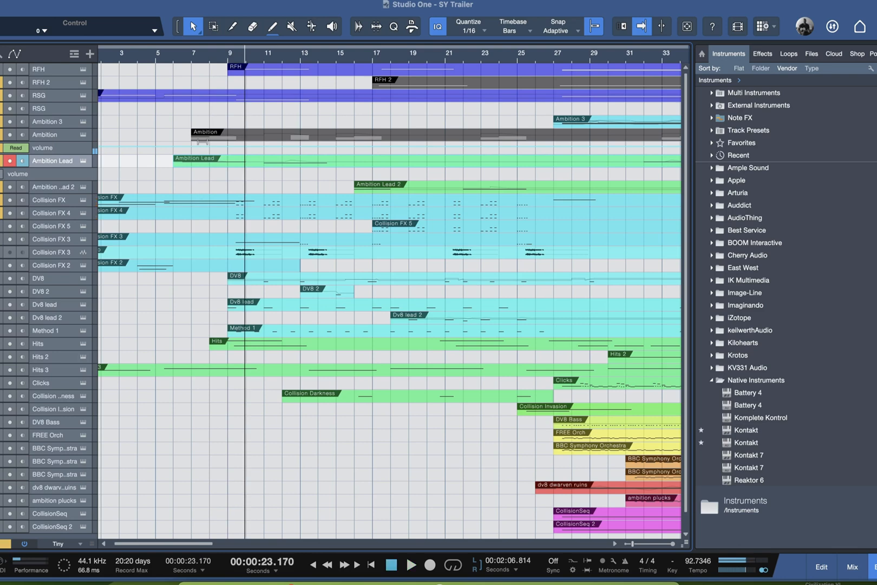
pyautogui.doubleClick(201, 164)
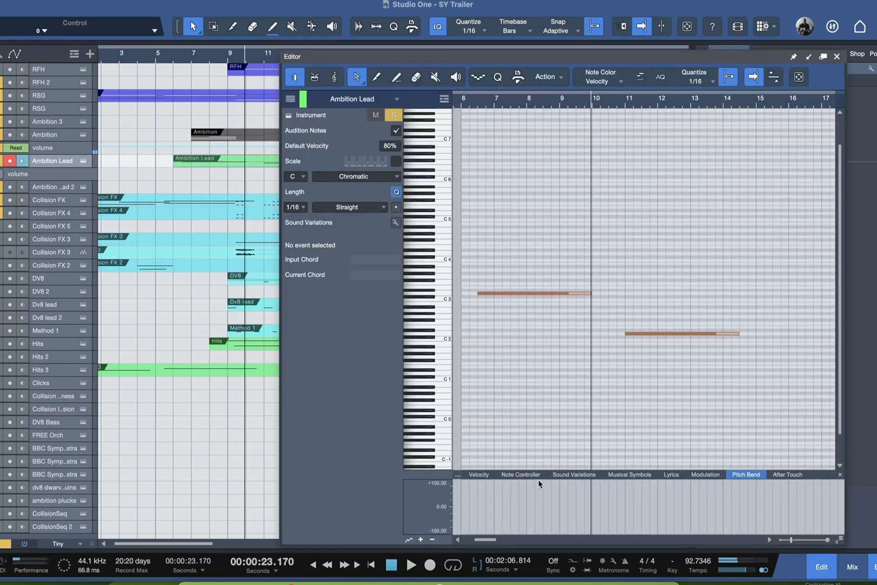
pyautogui.click(702, 475)
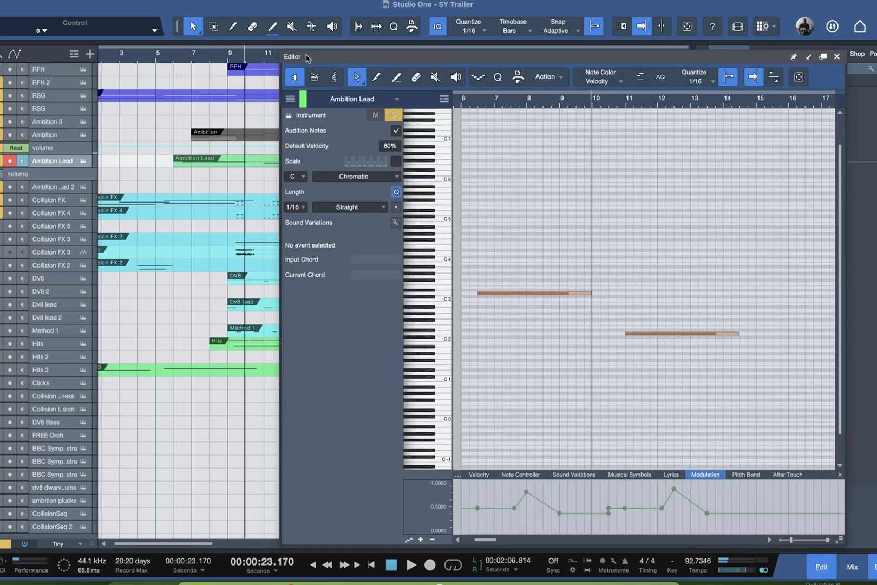
# Step: Reopen the Ambition Lead part, audition the first note's pitch with the playhead at that note's start, and close the editor
pyautogui.click(837, 57)
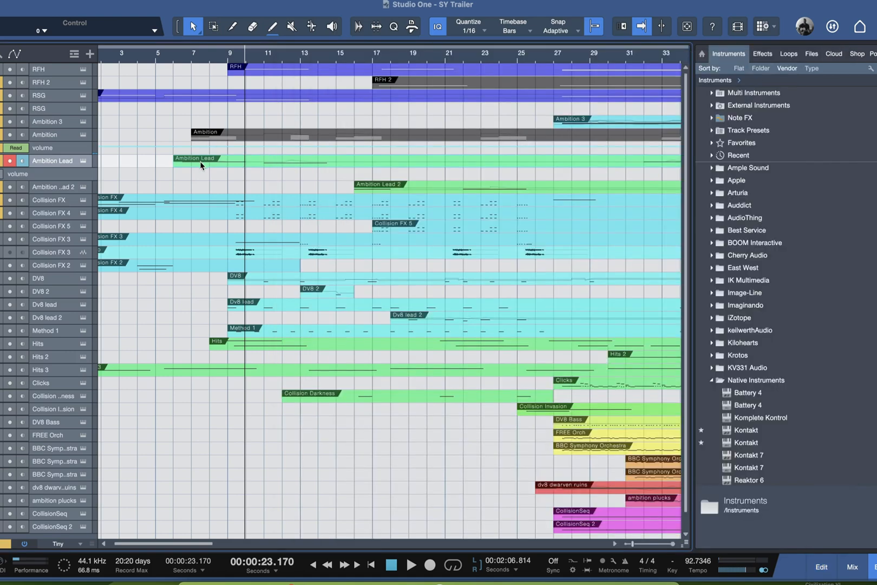
pyautogui.doubleClick(200, 162)
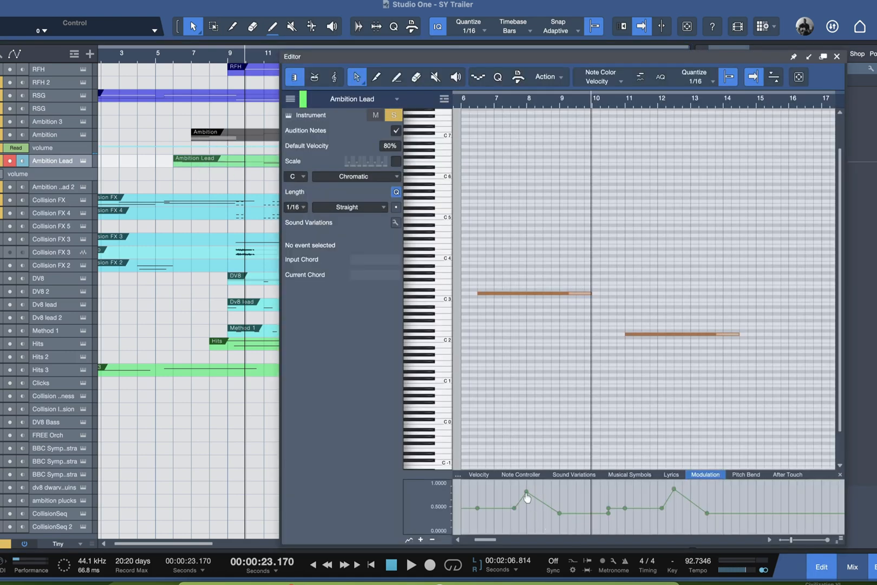
pyautogui.click(445, 293)
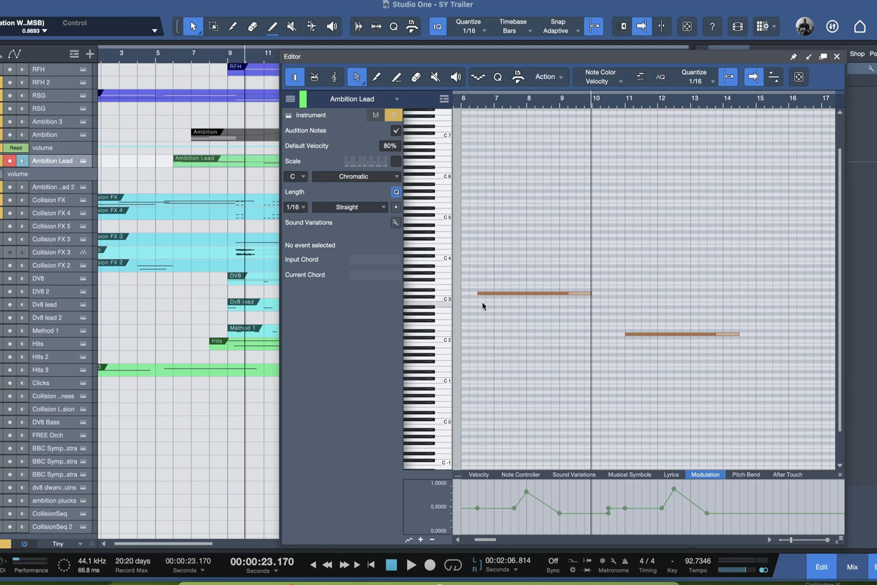
pyautogui.click(477, 104)
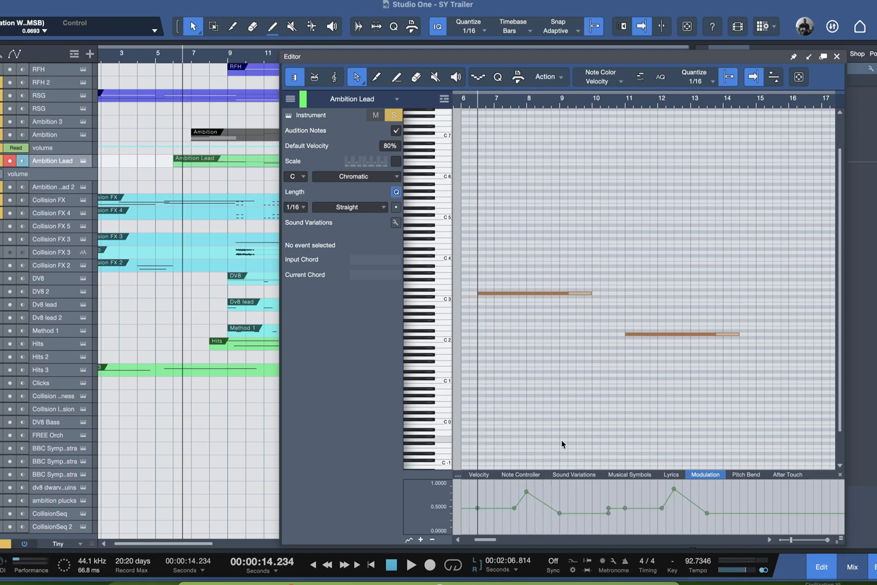
pyautogui.click(837, 57)
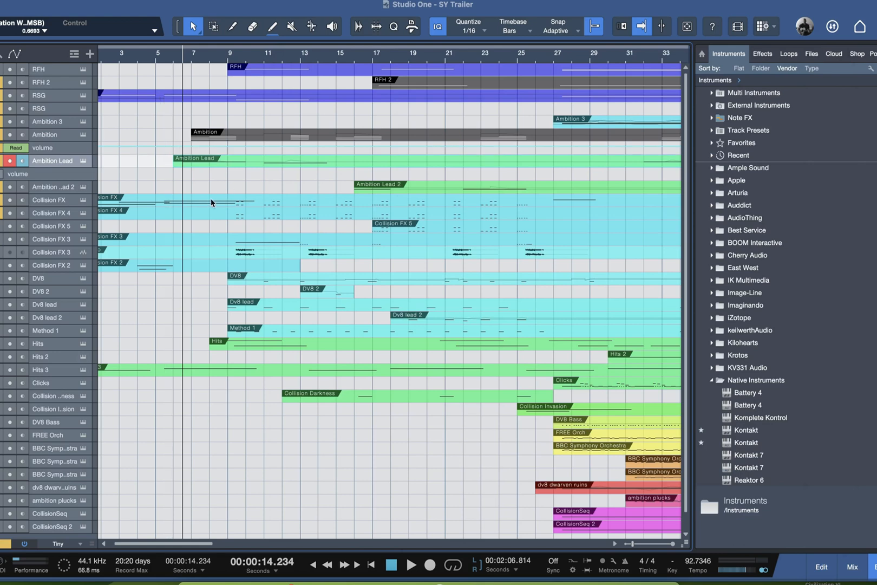
# Step: Return the playhead to bar 6, open the Collision FX 2 part in the editor, and audition its low note's pitch
pyautogui.click(173, 56)
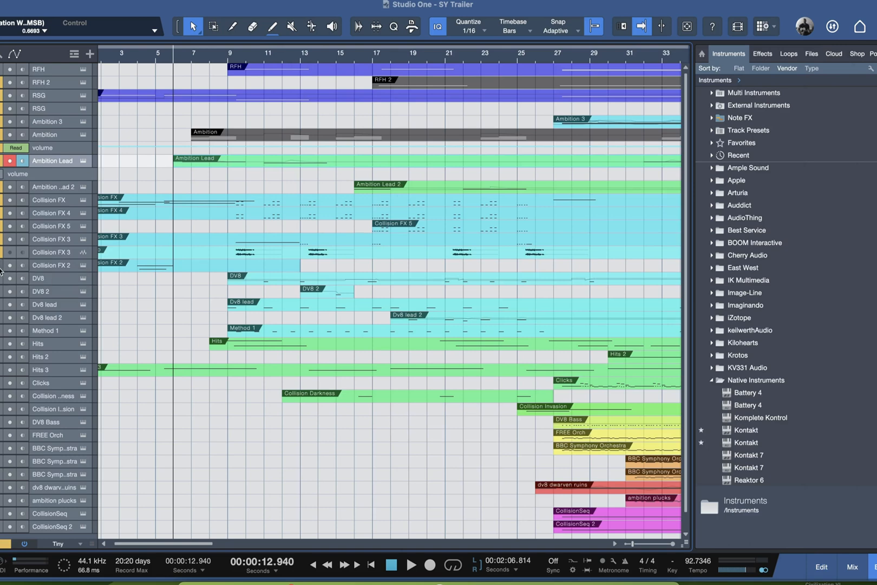
pyautogui.doubleClick(143, 268)
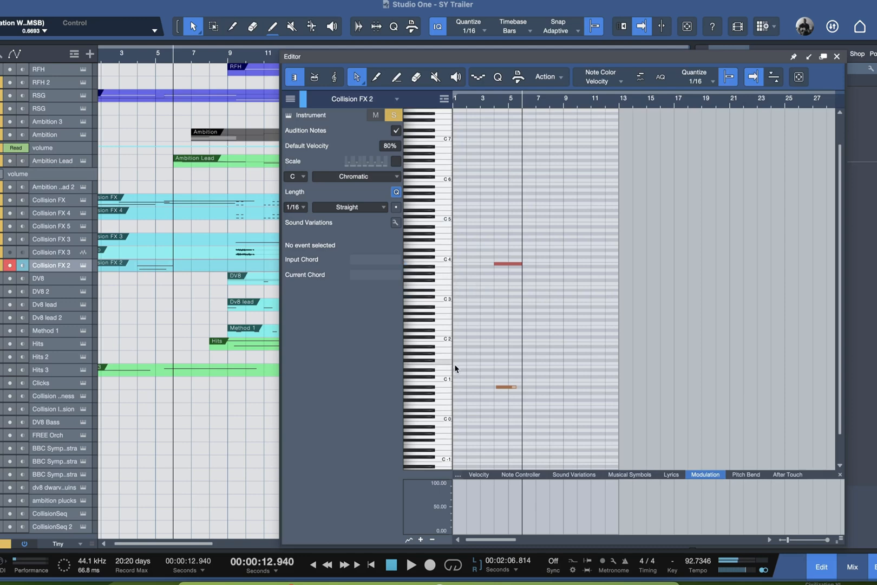
pyautogui.click(432, 388)
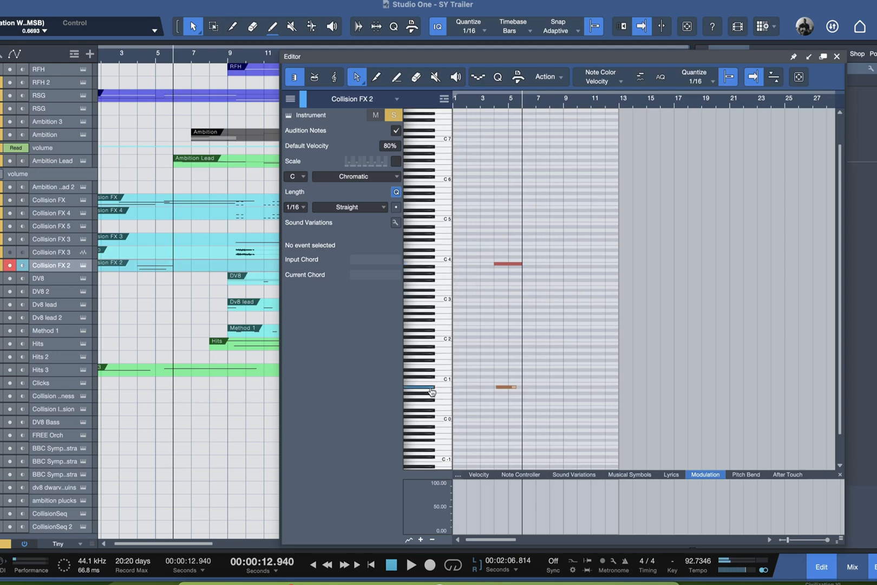
# Step: Play the project from bar 3 with the Collision FX 2 notes in view and stop just before bar 11
pyautogui.click(481, 103)
pyautogui.scroll(2, 514, 284)
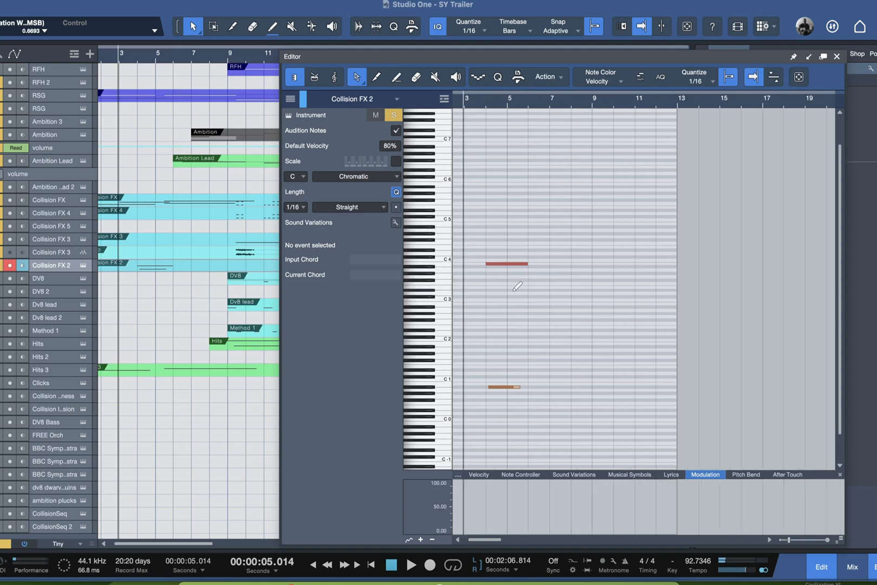
pyautogui.click(466, 103)
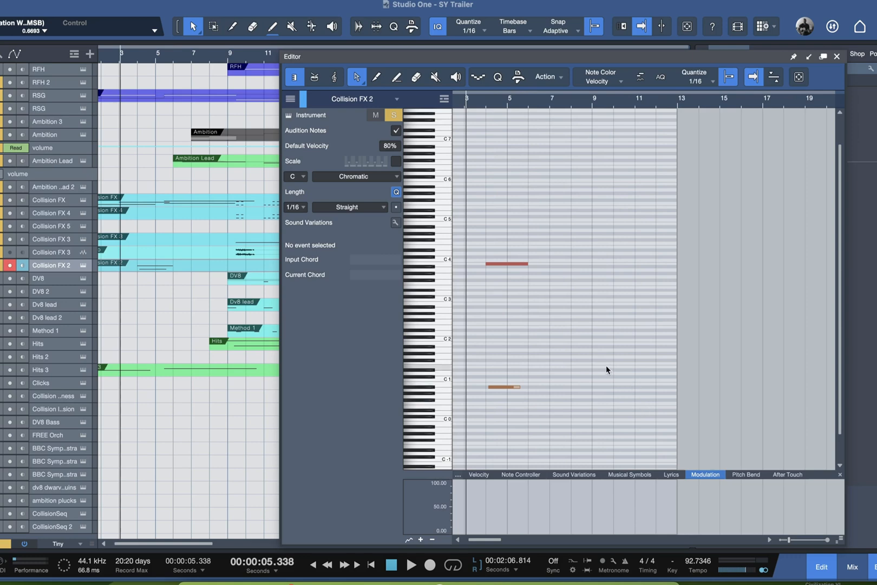
pyautogui.press('space')
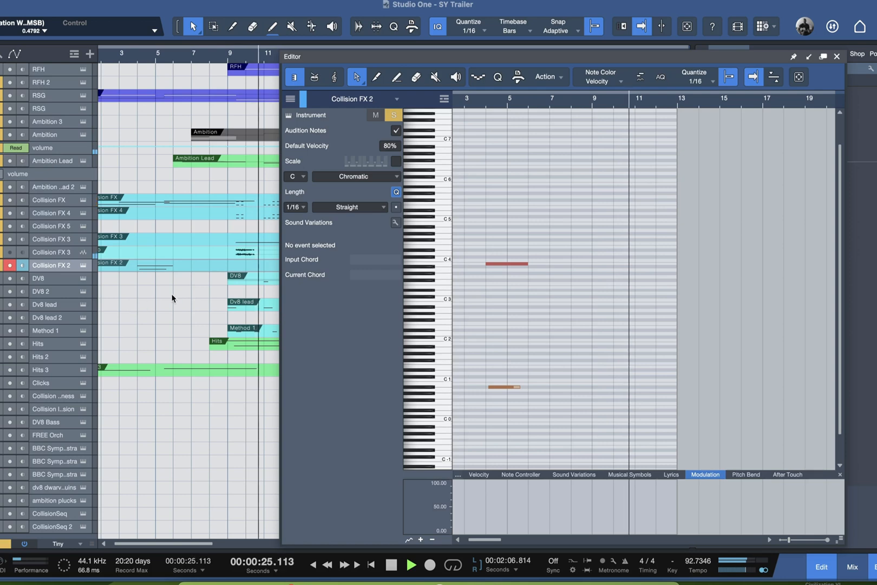
pyautogui.press('space')
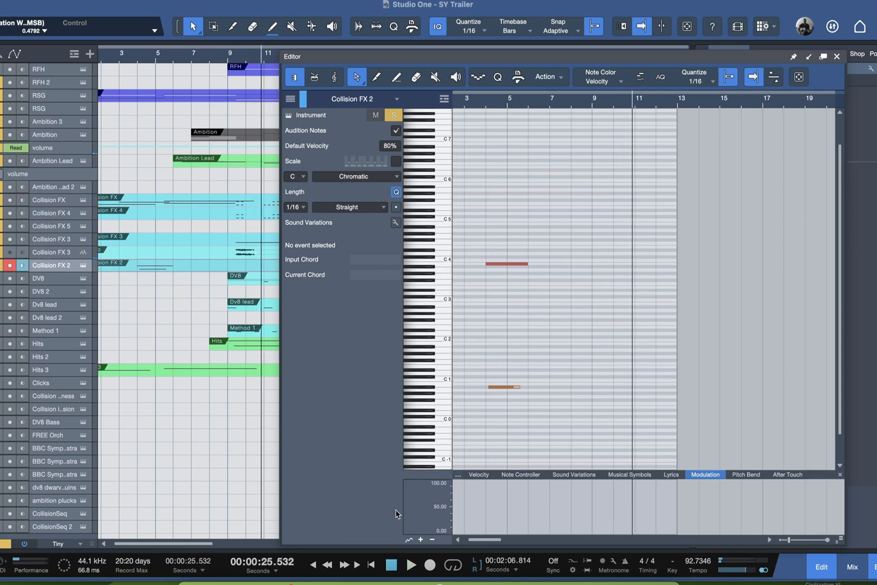
# Step: Clear all solos, solo Collision FX 2, and play it from bar 4 to about bar 5
pyautogui.moveTo(484, 540); pyautogui.dragTo(481, 540)
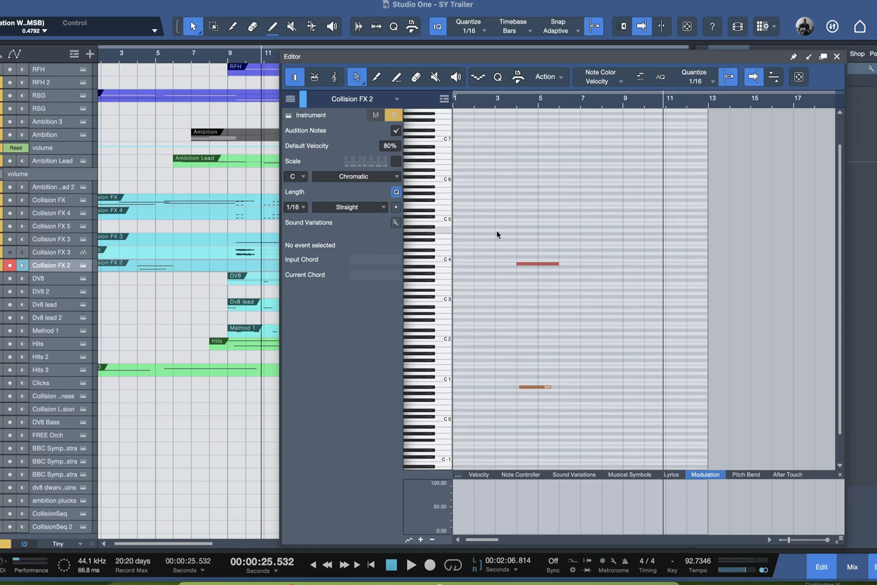
pyautogui.click(517, 104)
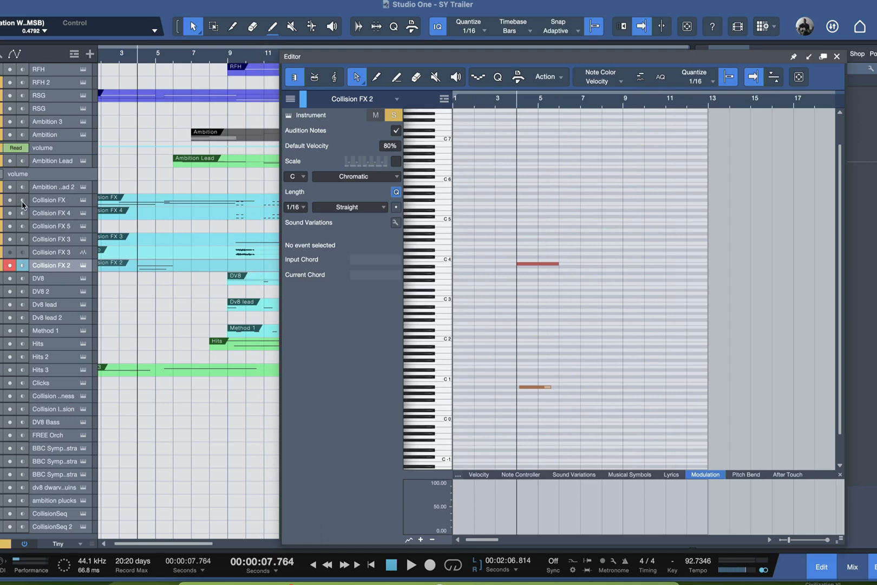
pyautogui.click(1, 546)
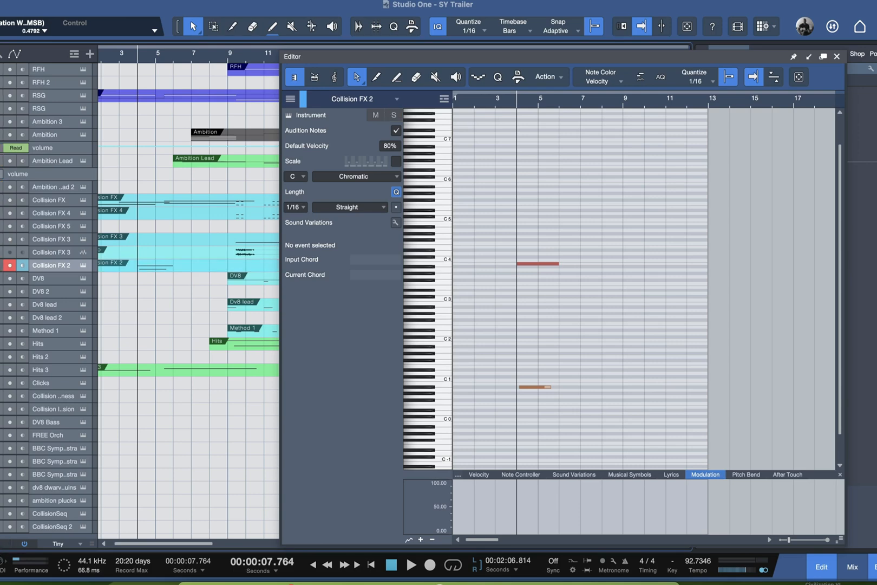
pyautogui.click(1, 266)
pyautogui.press('space')
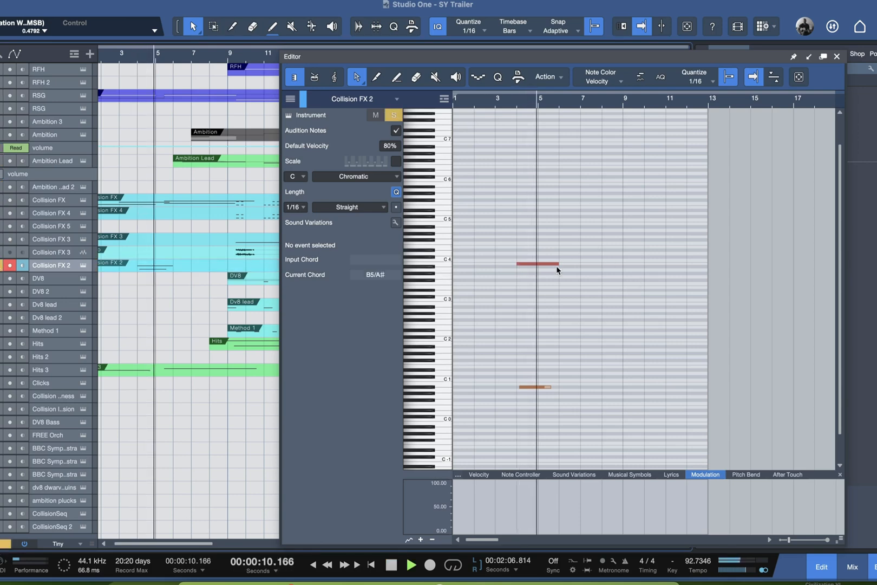
pyautogui.press('space')
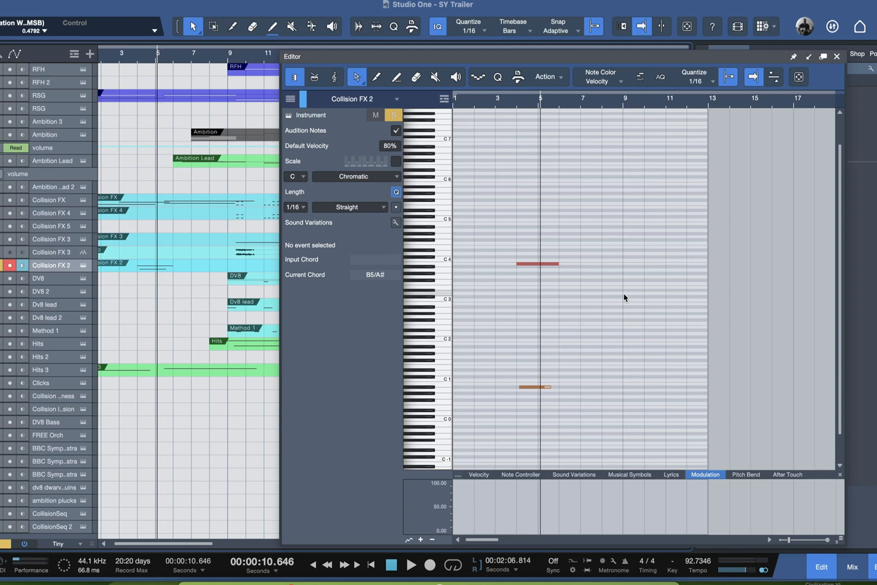
# Step: Examine the two overlapping Collision FX 2 notes with the playhead moved between bars 3 and 4, and close the editor
pyautogui.click(518, 105)
pyautogui.scroll(2, 531, 279)
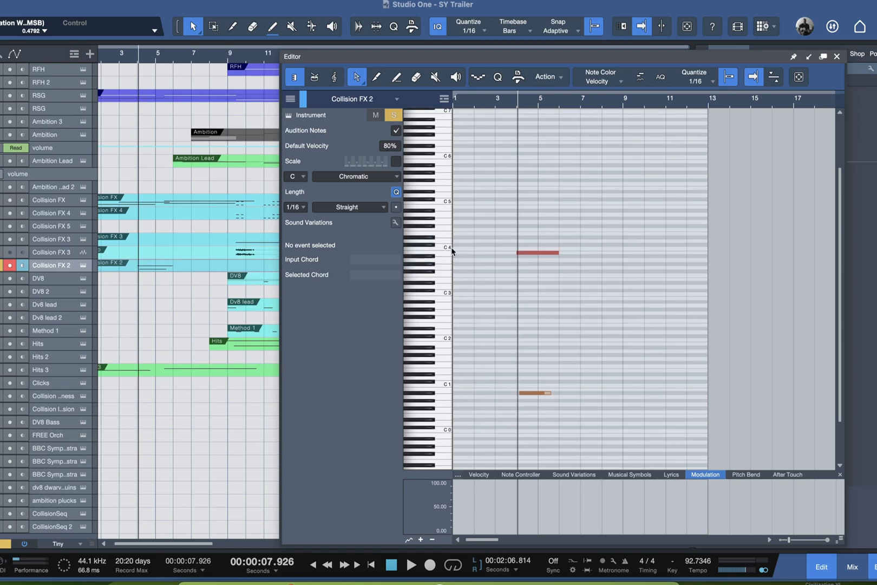
pyautogui.click(496, 104)
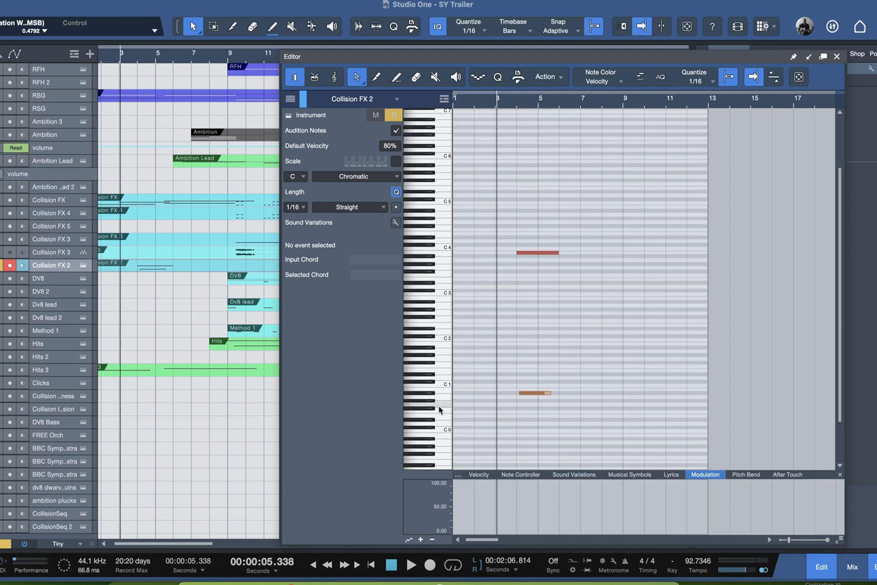
pyautogui.click(515, 106)
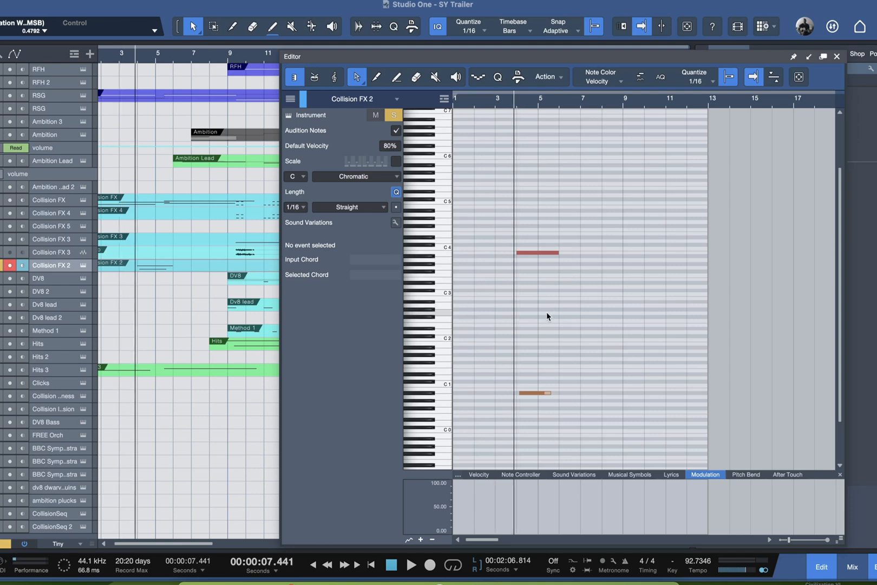
pyautogui.press('w')
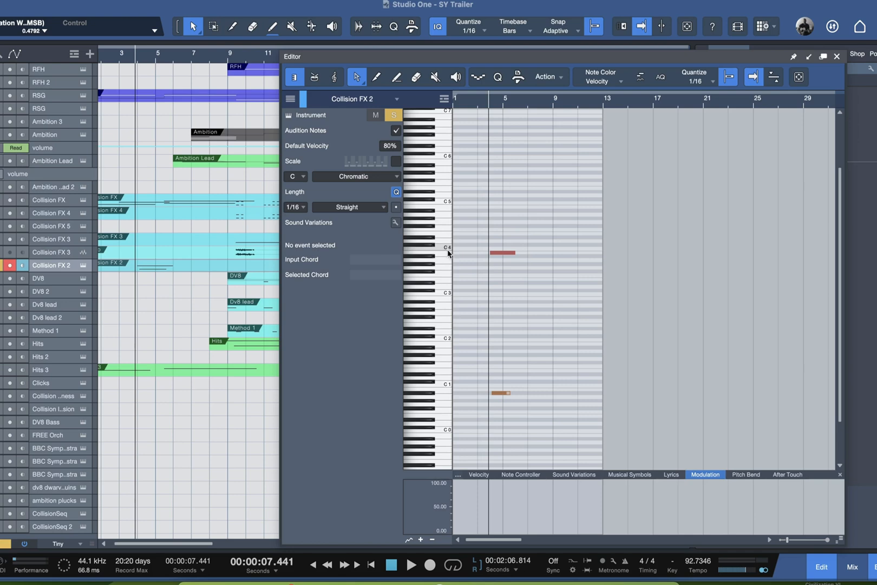
pyautogui.click(837, 57)
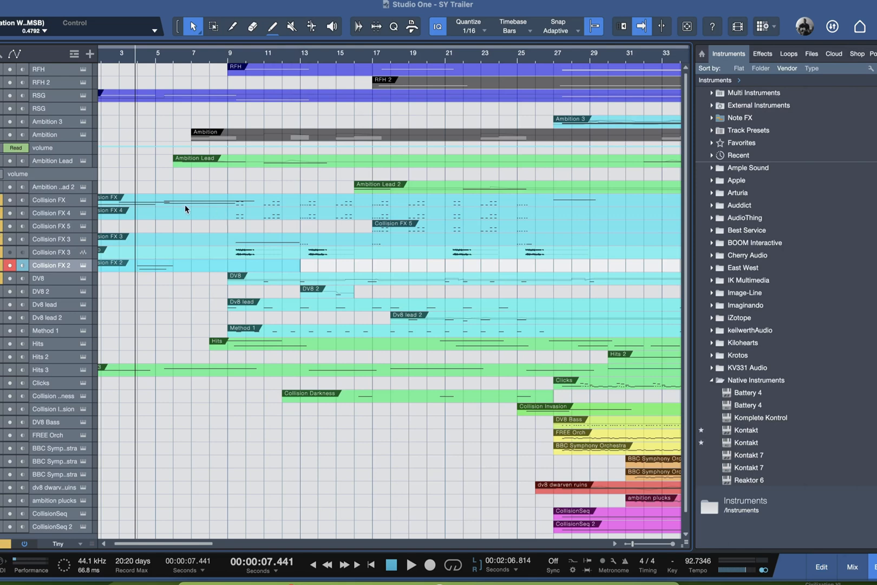
# Step: Open the Collision FX 3 part, view its Trailer Jumpstart - Master instrument in Kontakt, and audition the C1 note
pyautogui.doubleClick(248, 243)
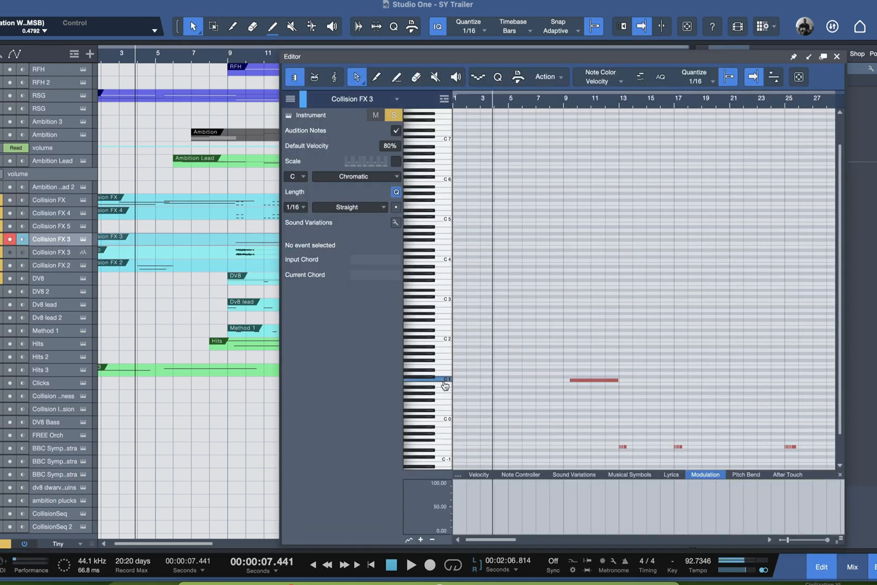
pyautogui.click(83, 240)
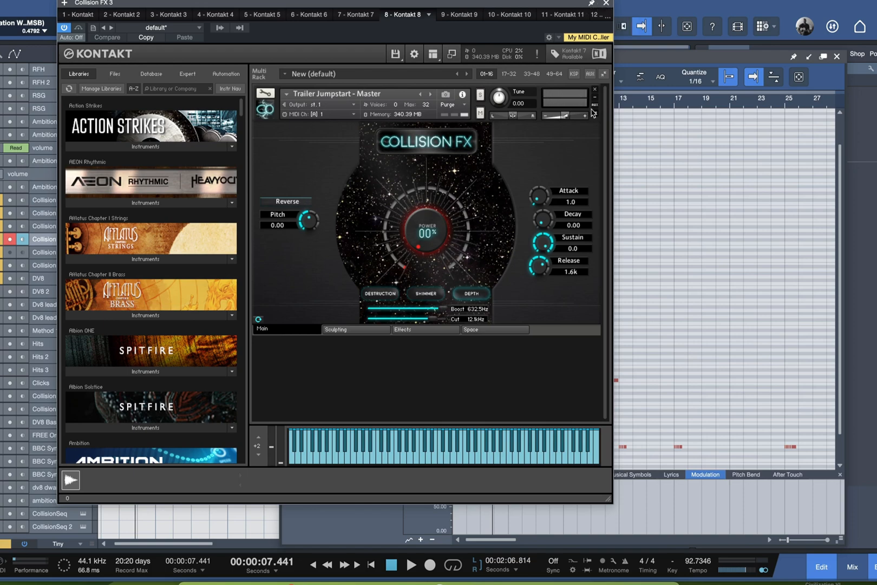
pyautogui.click(606, 3)
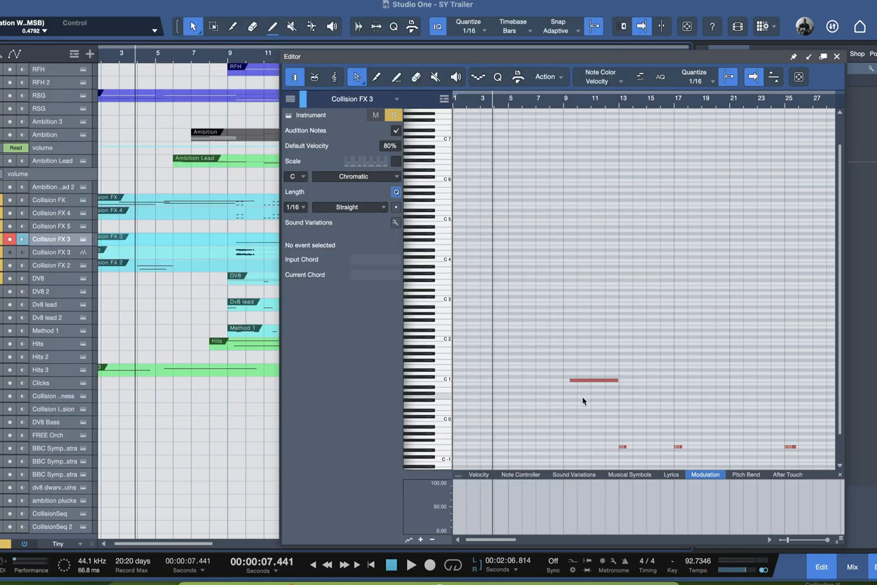
pyautogui.click(450, 379)
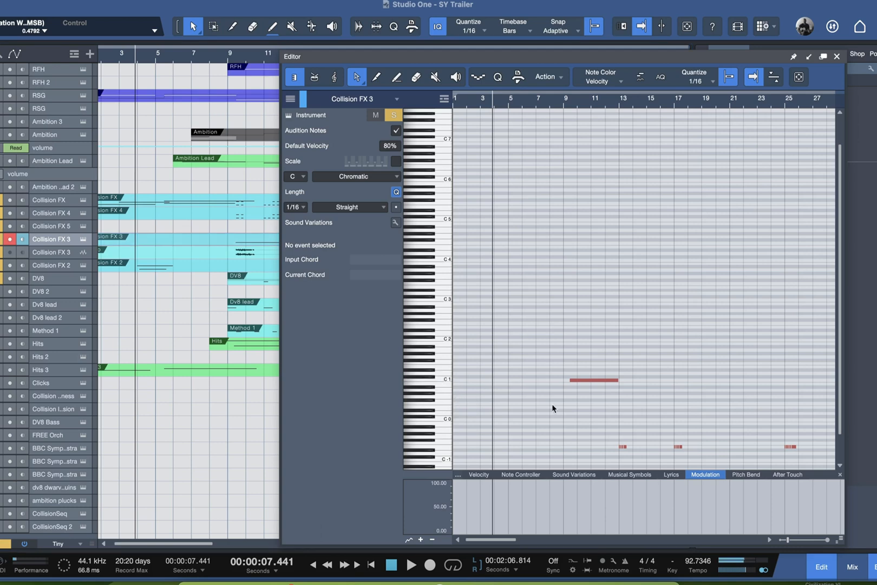
# Step: Play the Collision FX 3 part from between bars 11 and 12, close the editor, and stop between bars 18 and 19
pyautogui.scroll(1, 657, 417)
pyautogui.scroll(2, 656, 416)
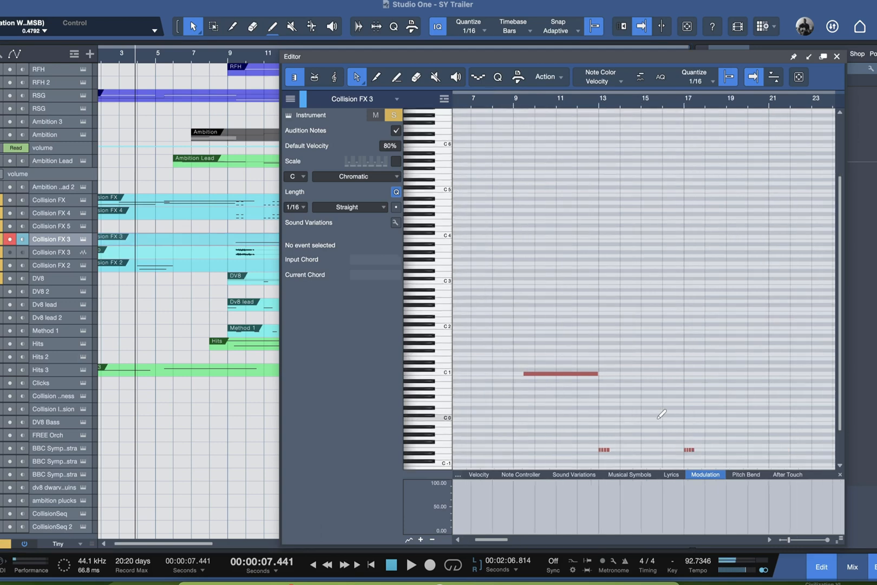
pyautogui.click(569, 105)
pyautogui.press('space')
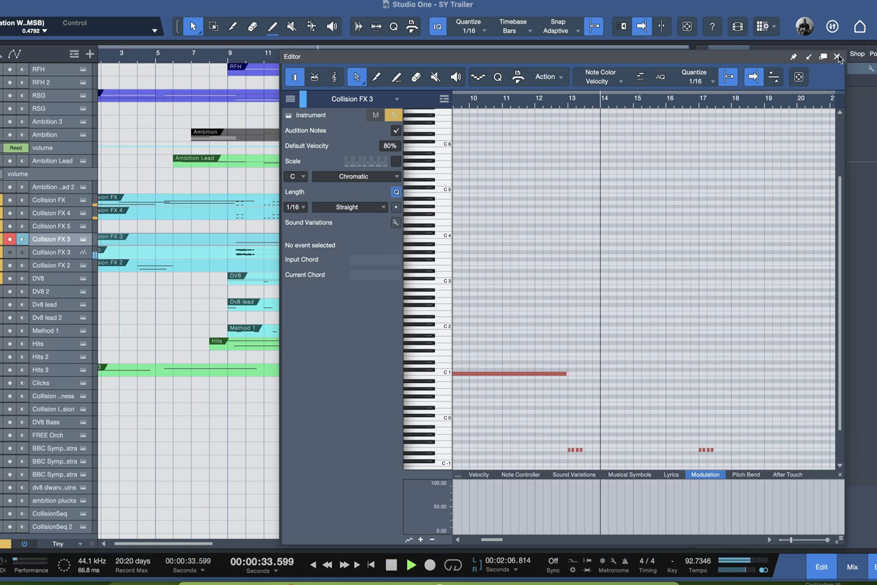
pyautogui.press('F2')
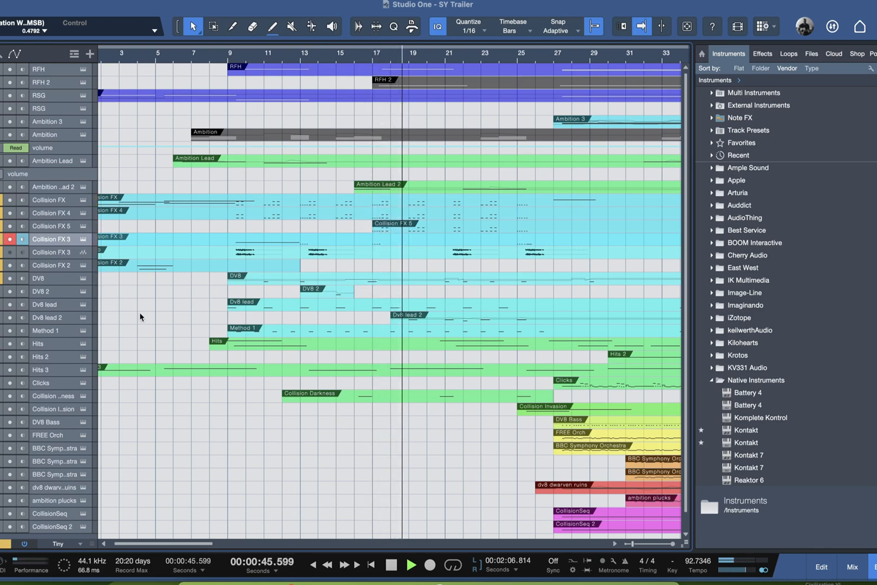
pyautogui.press('space')
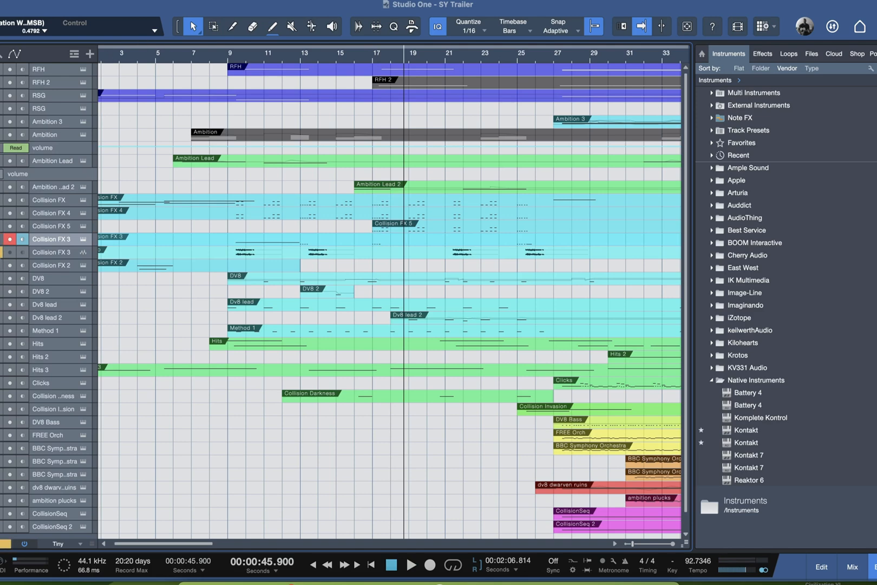
# Step: Play the soloed Collision FX 3 instrument track from bar 9 to just past bar 11
pyautogui.click(233, 60)
pyautogui.press('space')
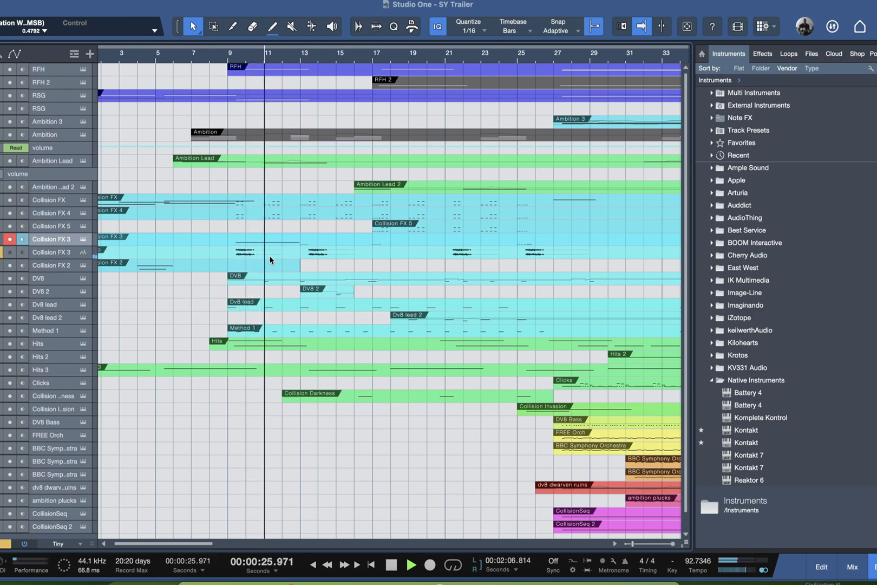
pyautogui.press('space')
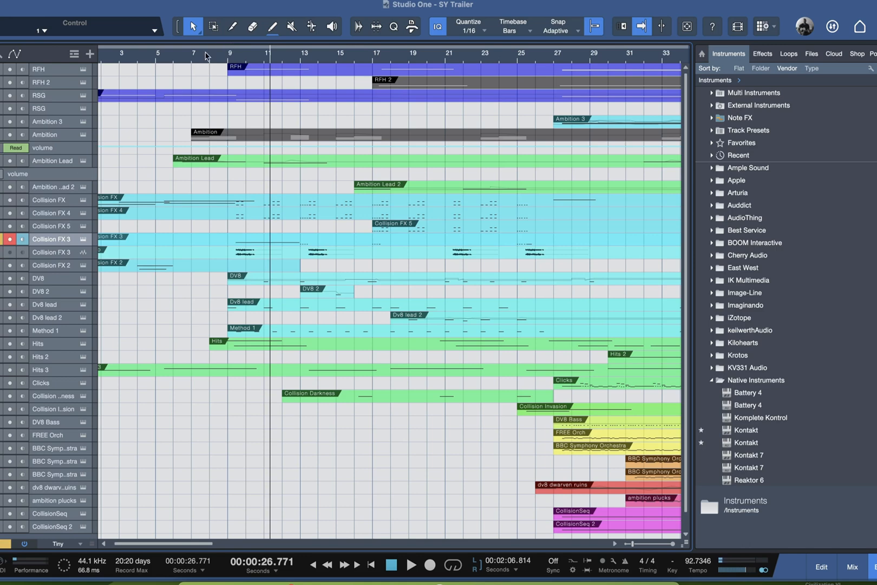
# Step: Replay from bar 9, adding the Collision FX 3 audio track to the solo and restarting playback at bar 9
pyautogui.click(224, 54)
pyautogui.press('space')
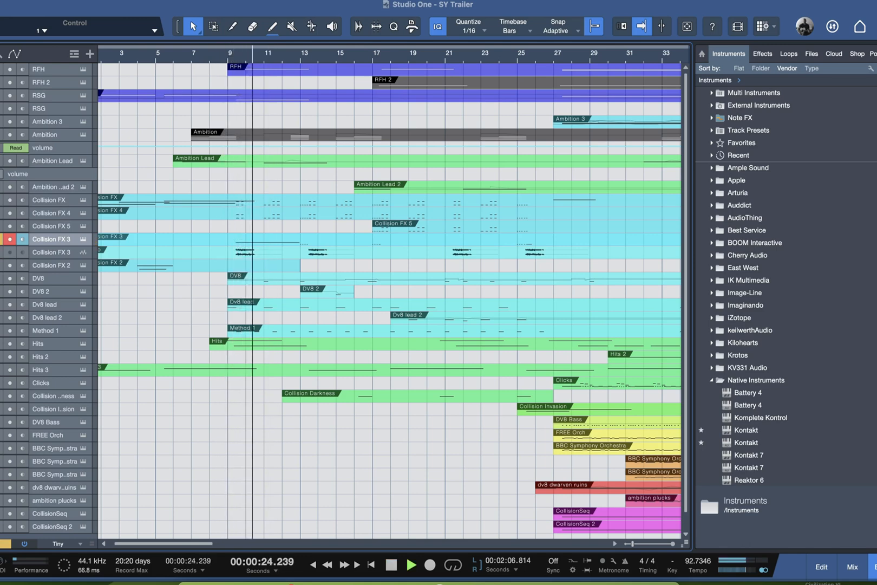
pyautogui.click(2, 252)
pyautogui.click(225, 54)
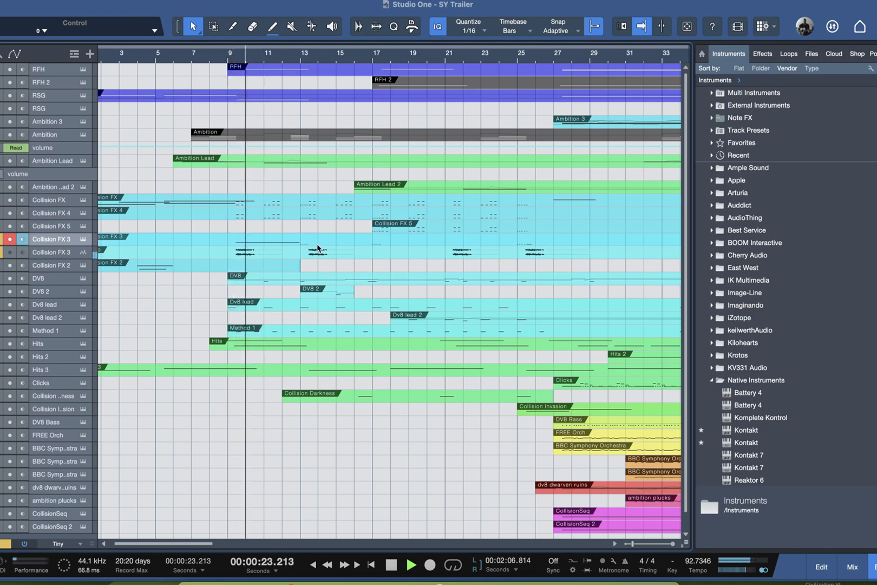
# Step: Show the mixer, view the API-2500 compressor on the Collision FX 3 instrument channel, and close the plug-in
pyautogui.click(853, 567)
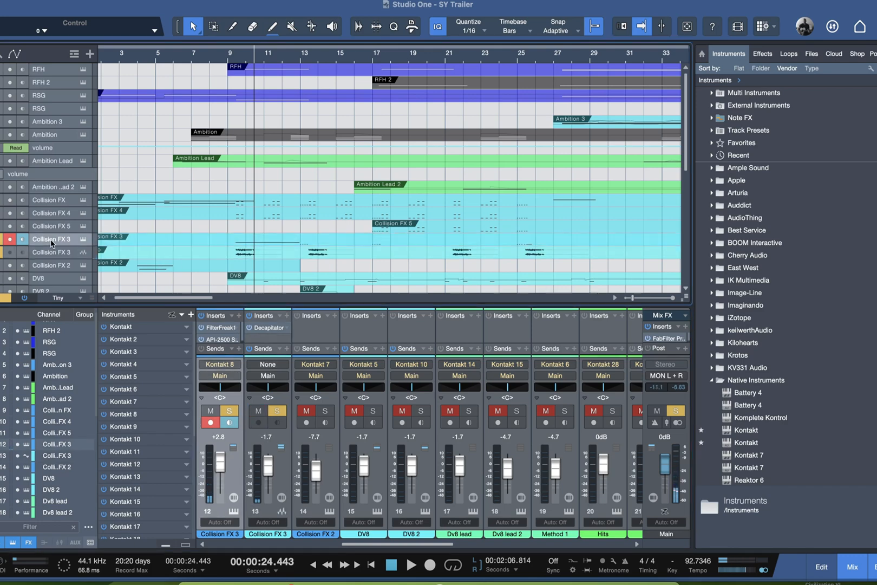
pyautogui.moveTo(243, 328); pyautogui.dragTo(243, 323)
pyautogui.click(220, 340)
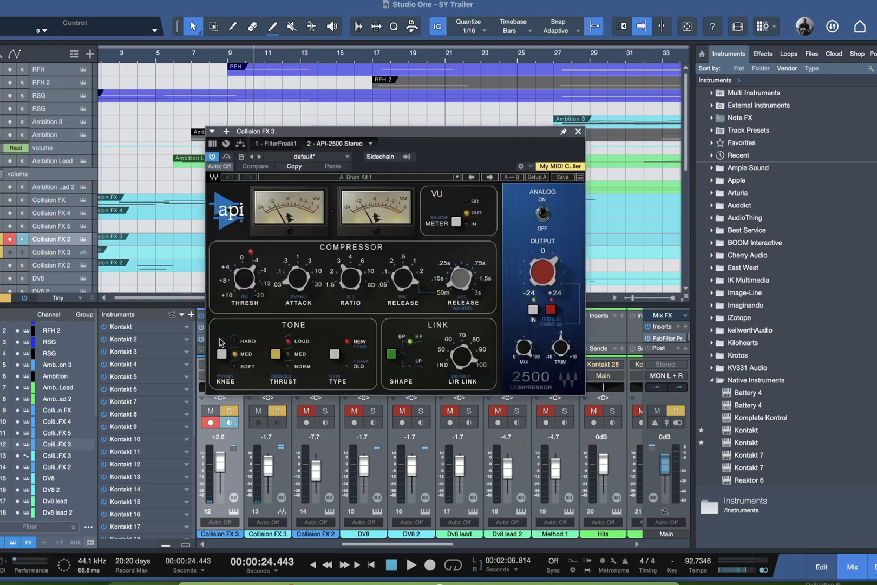
pyautogui.click(578, 132)
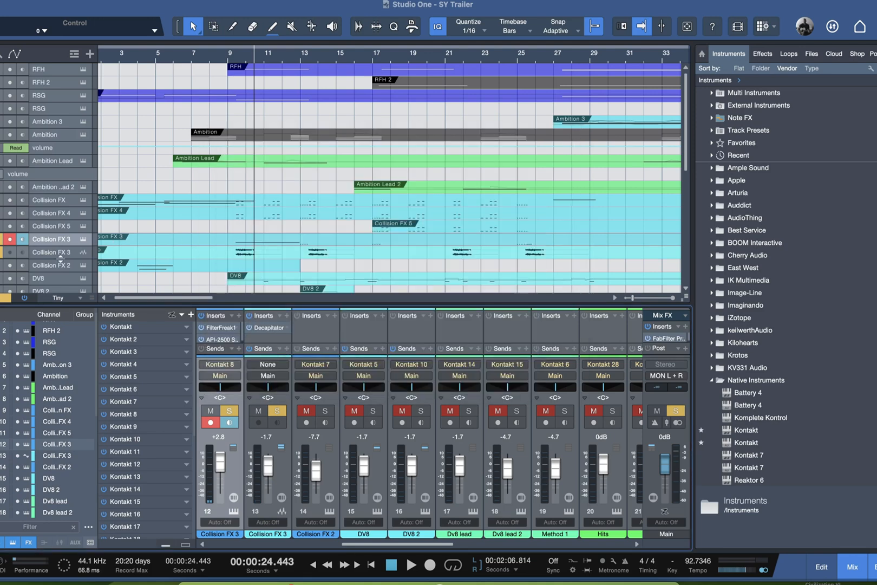
# Step: View the Decapitator insert on the Collision FX 3 audio channel, close it, return the playhead to bar 9, and hide the mixer
pyautogui.click(56, 255)
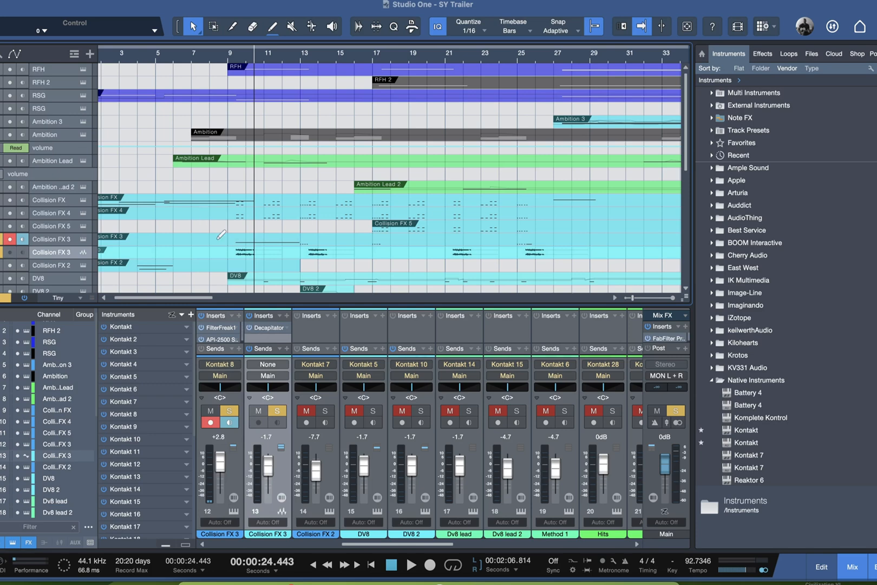
pyautogui.scroll(1, 222, 235)
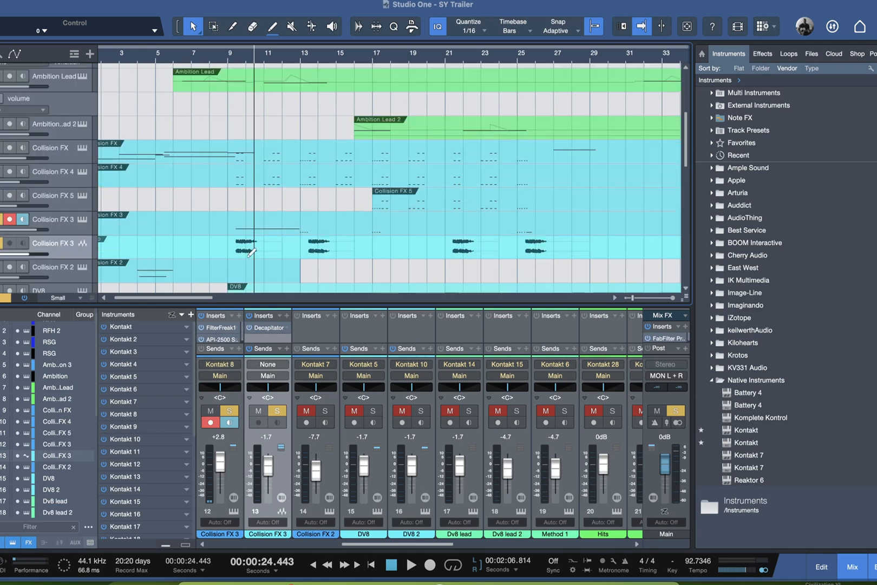
pyautogui.click(270, 328)
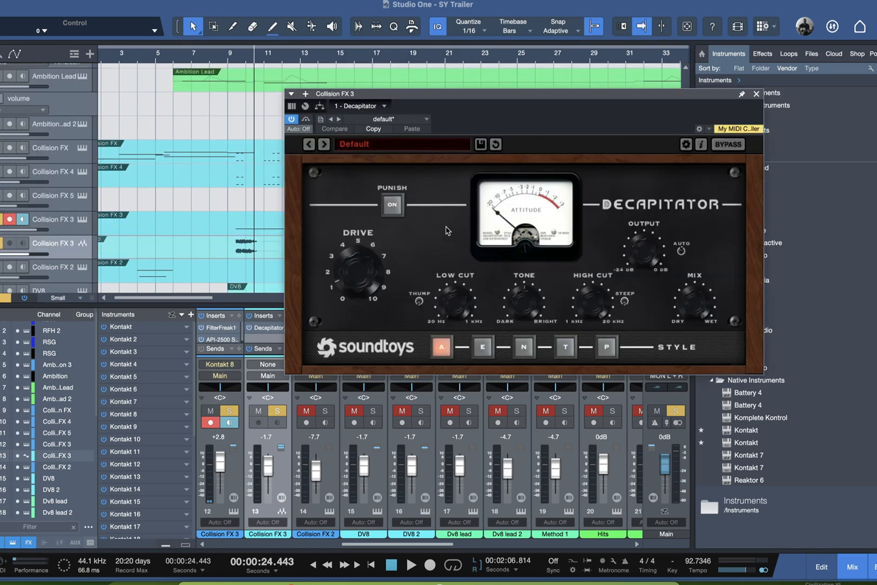
pyautogui.click(757, 95)
pyautogui.click(228, 57)
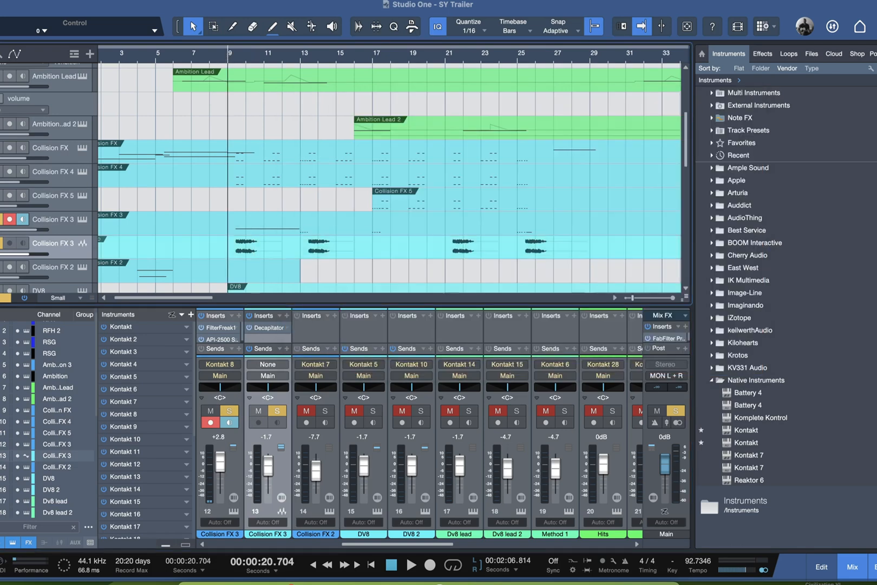
pyautogui.click(852, 570)
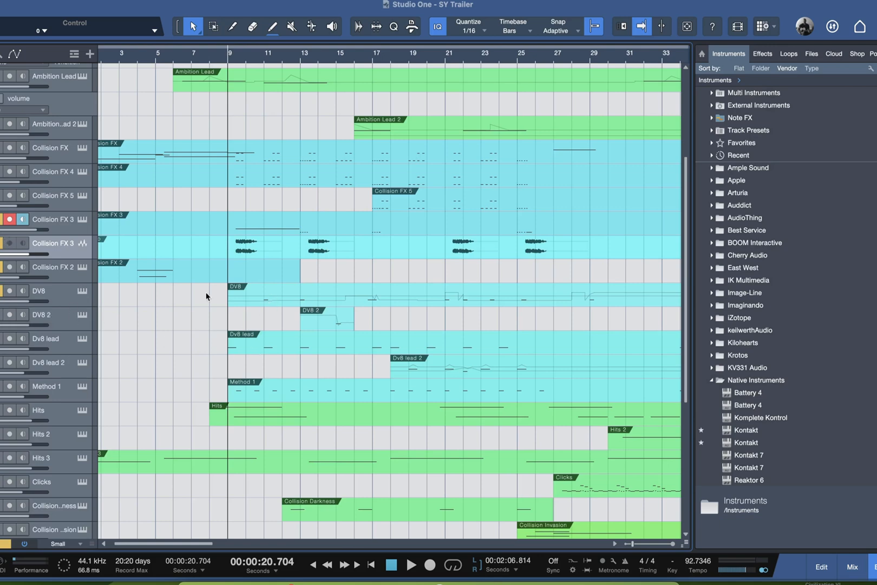
# Step: Solo only the DV8 track and play it from bar 11 to about bar 13
pyautogui.click(264, 57)
pyautogui.press('space')
pyautogui.press('space')
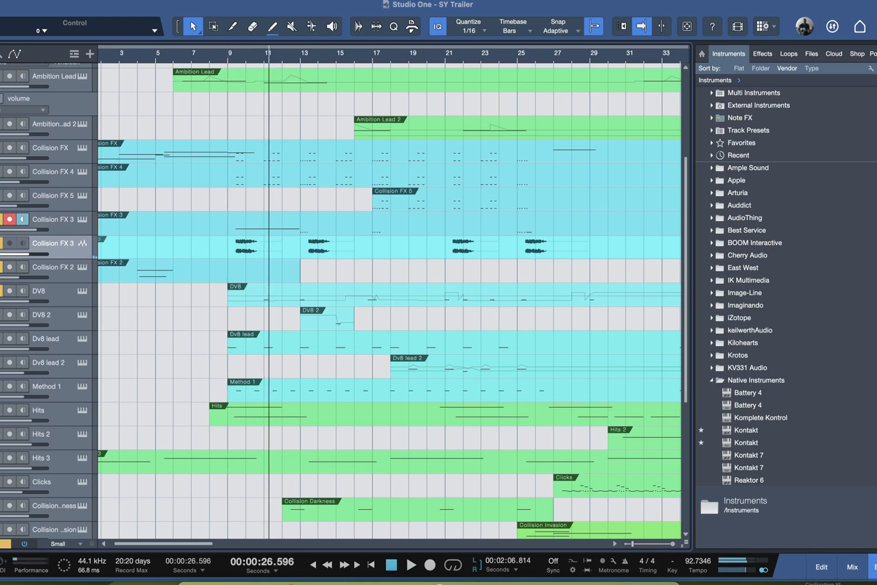
pyautogui.click(266, 56)
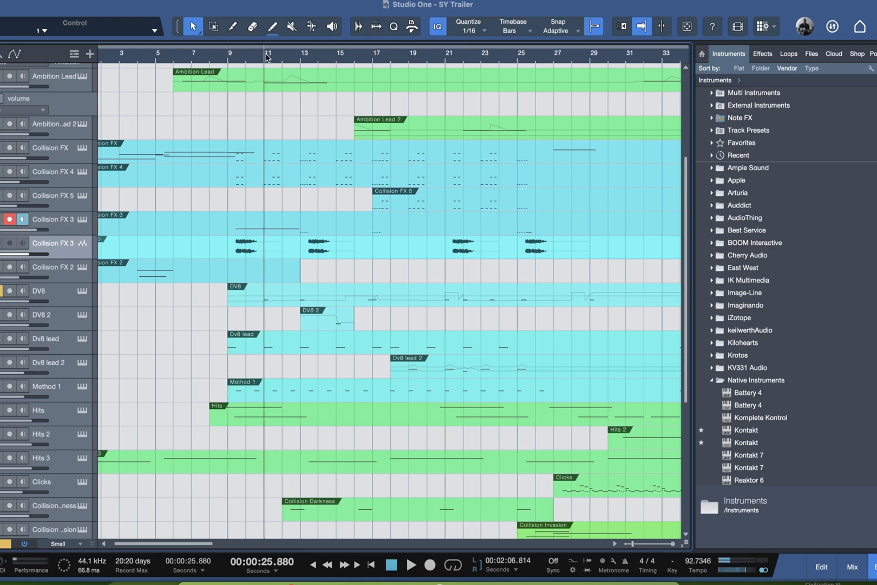
pyautogui.press('space')
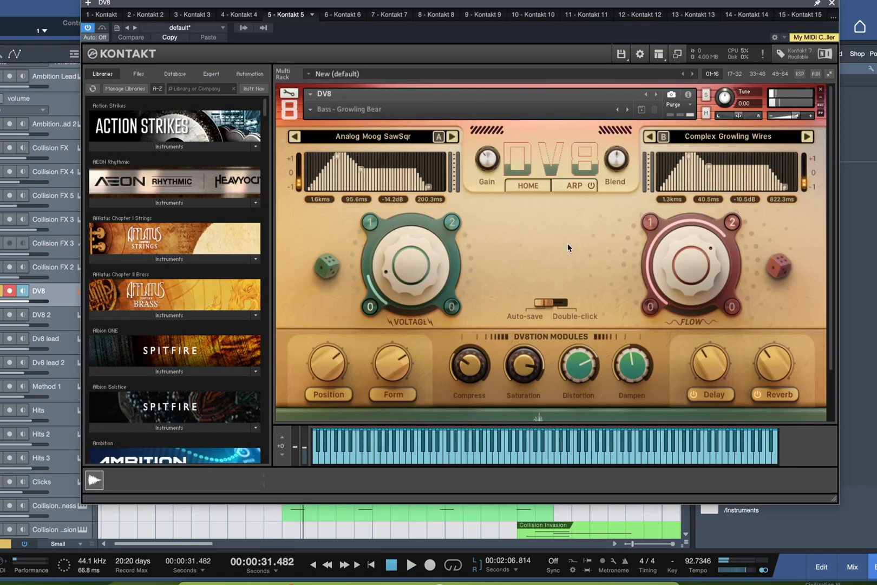
# Step: Browse DV8's user snapshots in Kontakt down to Deeper Spaces in the Cine Vision DV8 Snapshot Expansion, and close the instrument
pyautogui.click(311, 109)
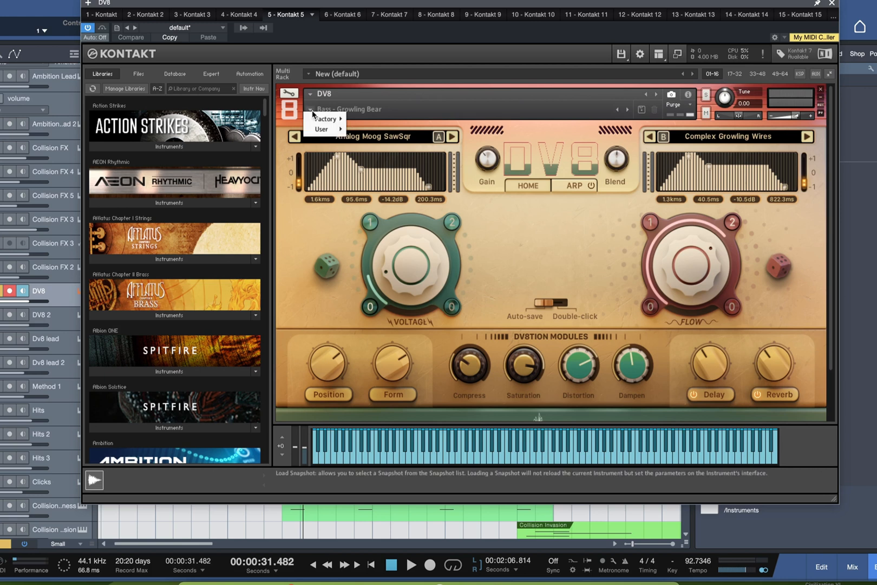
pyautogui.click(477, 224)
pyautogui.click(311, 110)
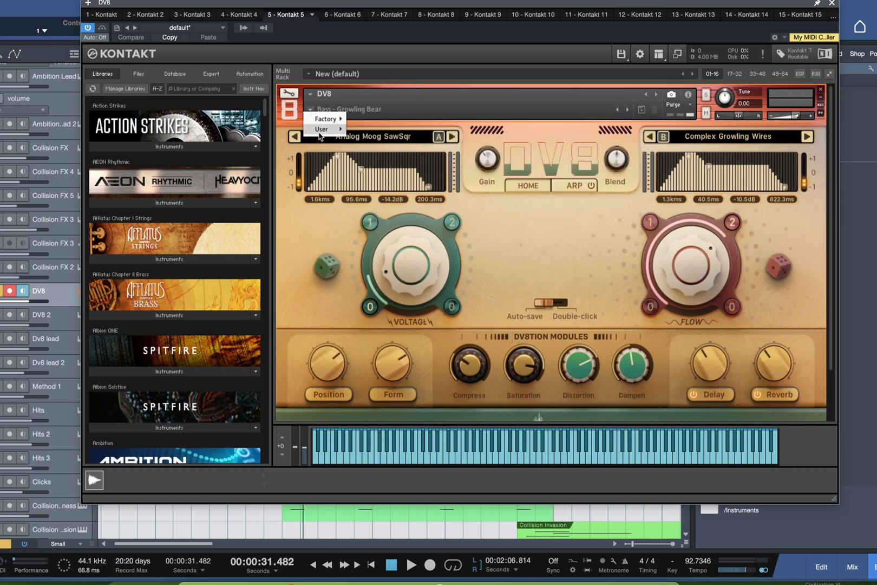
pyautogui.moveTo(323, 129)
pyautogui.moveTo(411, 129)
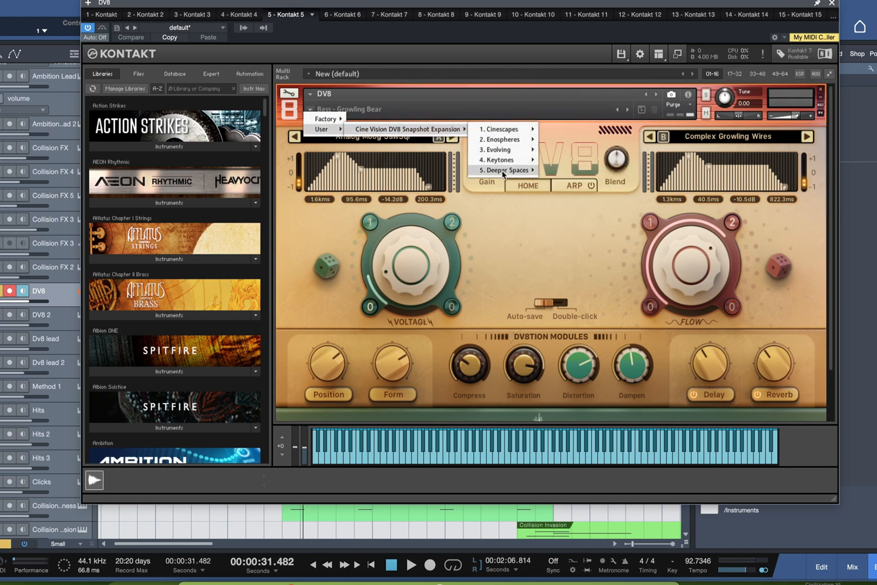
pyautogui.moveTo(503, 173)
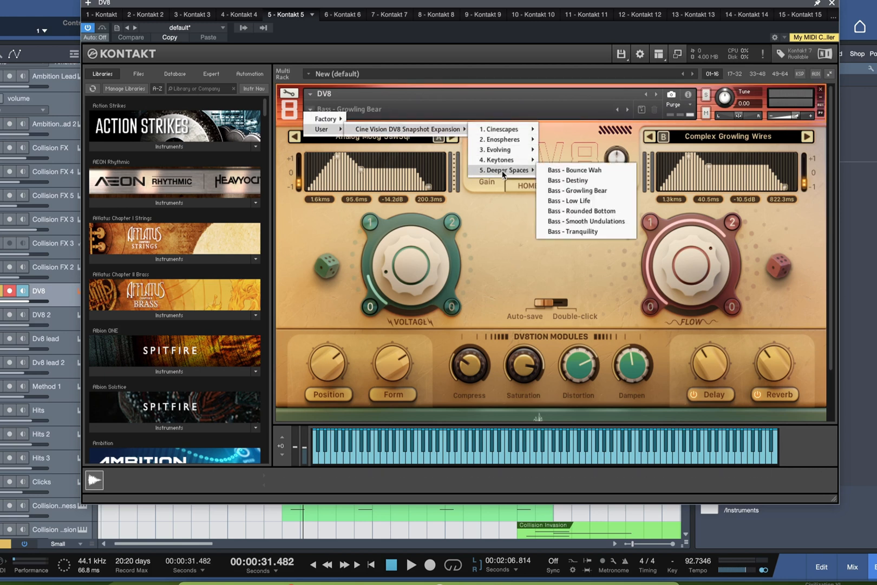
pyautogui.click(546, 253)
pyautogui.click(832, 4)
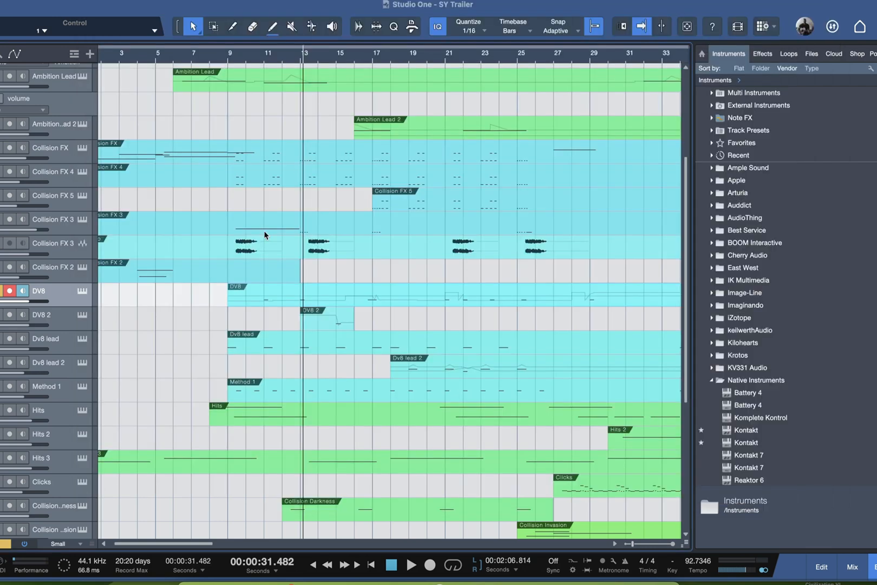
# Step: Open the DV8 part, examine its notes around C1 up close and across the arrangement, and close the editor
pyautogui.doubleClick(268, 305)
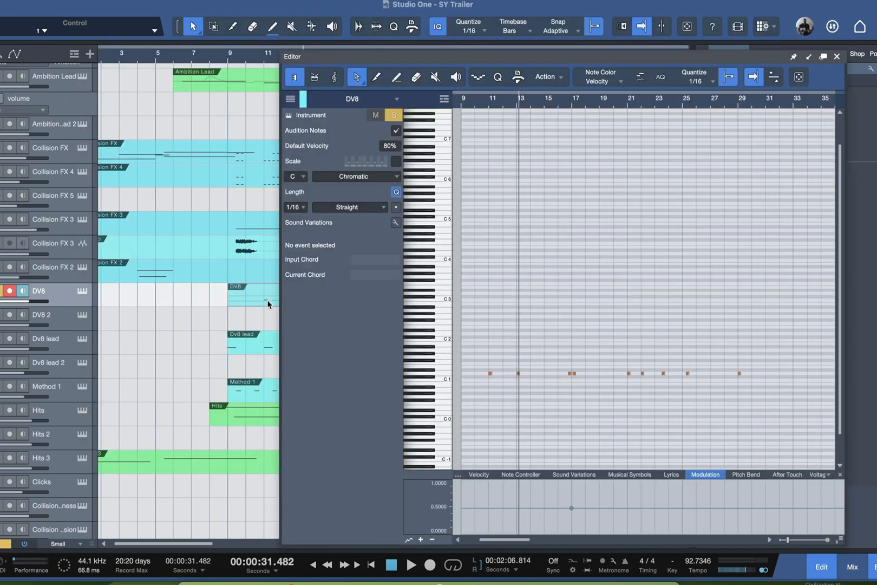
pyautogui.scroll(3, 492, 378)
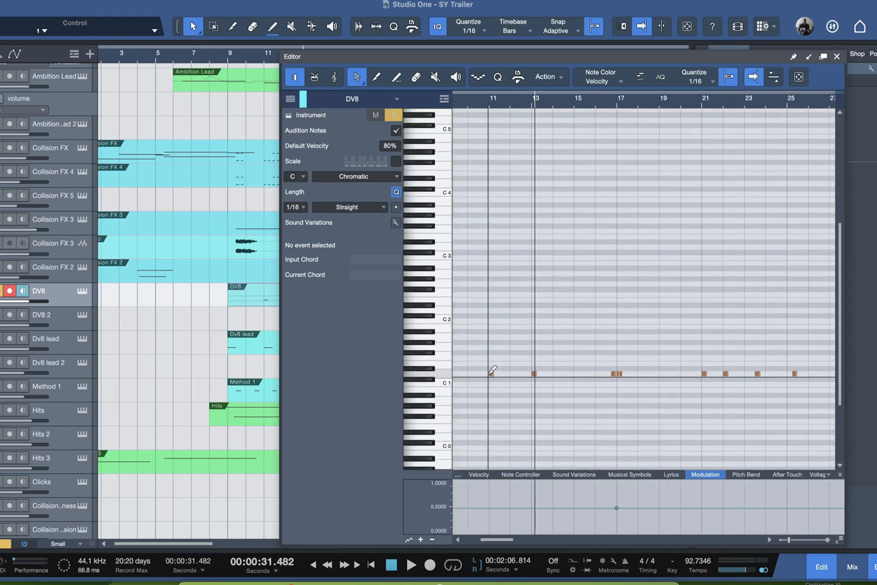
pyautogui.scroll(-2, 601, 435)
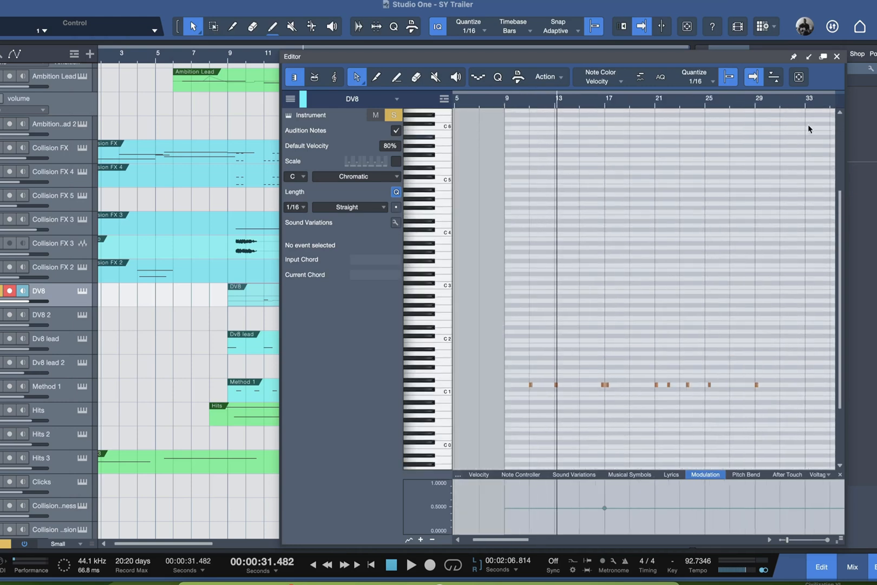
pyautogui.click(837, 57)
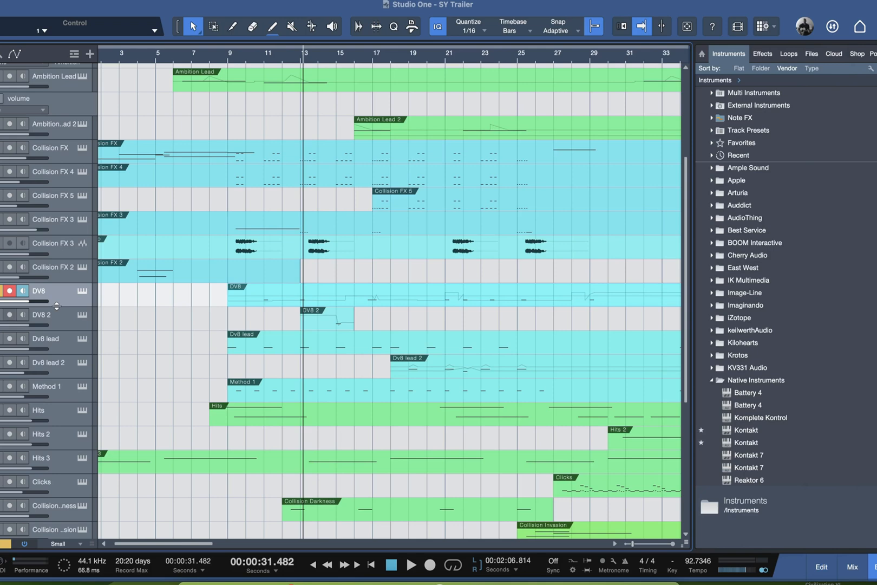
# Step: Open the DV8 instrument in Kontakt, audition several keys of the Bass - Growling Bear snapshot, and close it
pyautogui.click(82, 292)
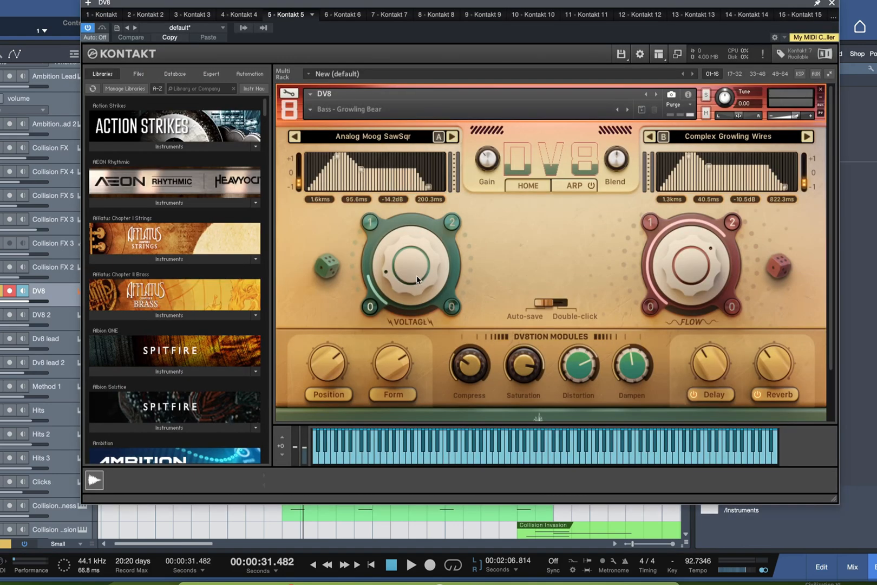
pyautogui.click(486, 448)
pyautogui.click(469, 459)
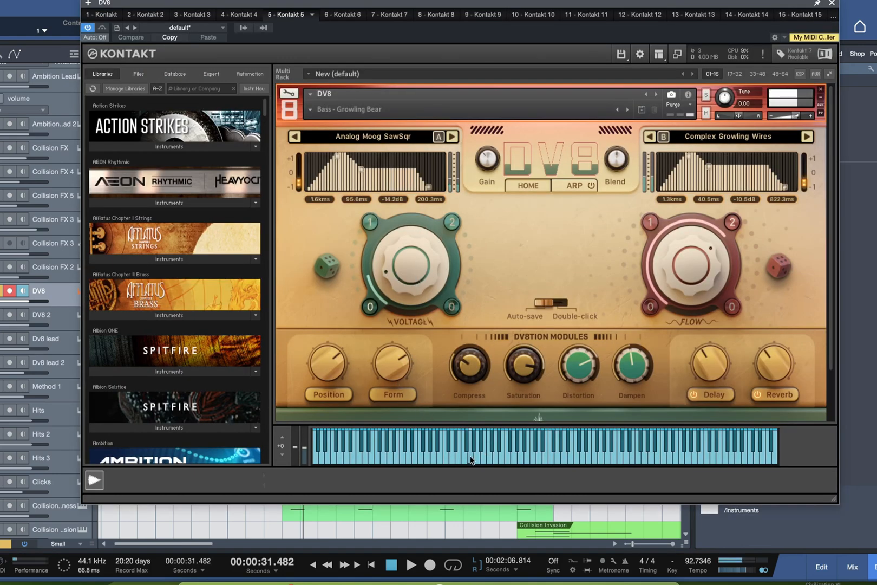
pyautogui.click(528, 465)
pyautogui.click(444, 457)
pyautogui.click(427, 459)
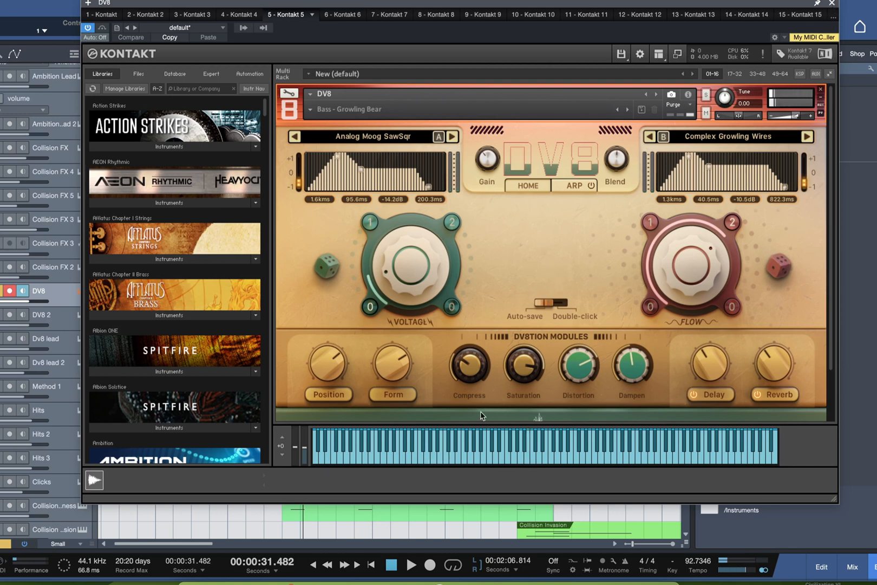
pyautogui.click(832, 4)
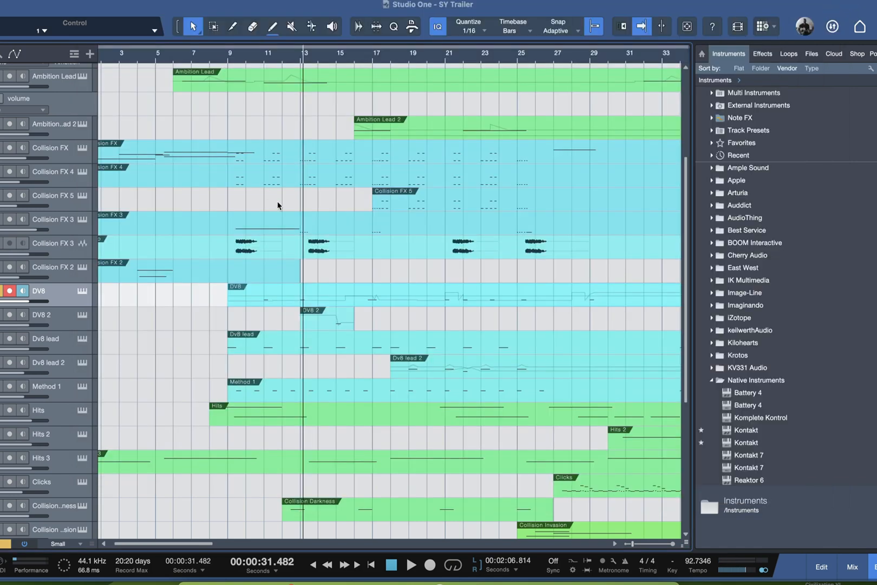
# Step: Move the playhead to bar 11, sweep the DV8 instrument's Voltage knob up and back down to 62, and close Kontakt
pyautogui.click(262, 61)
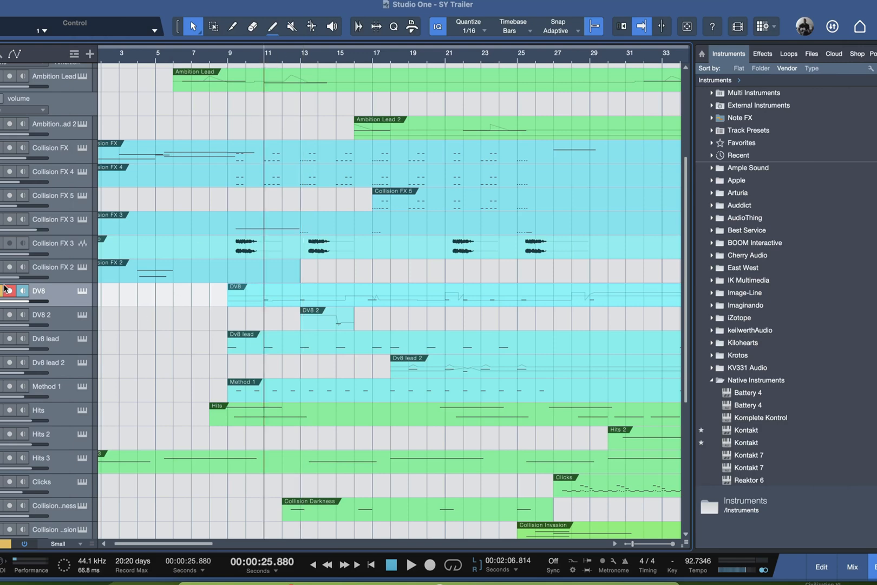
pyautogui.click(82, 292)
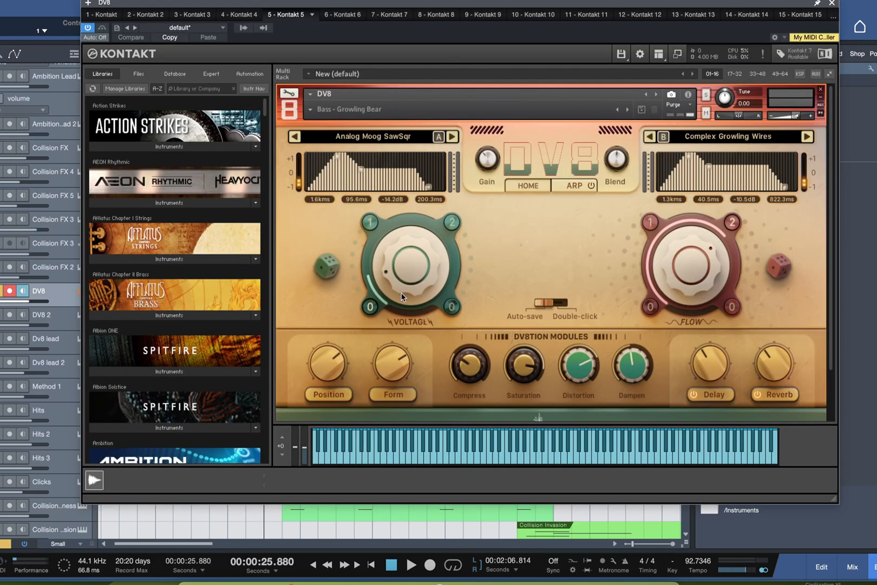
pyautogui.moveTo(413, 298); pyautogui.dragTo(418, 187)
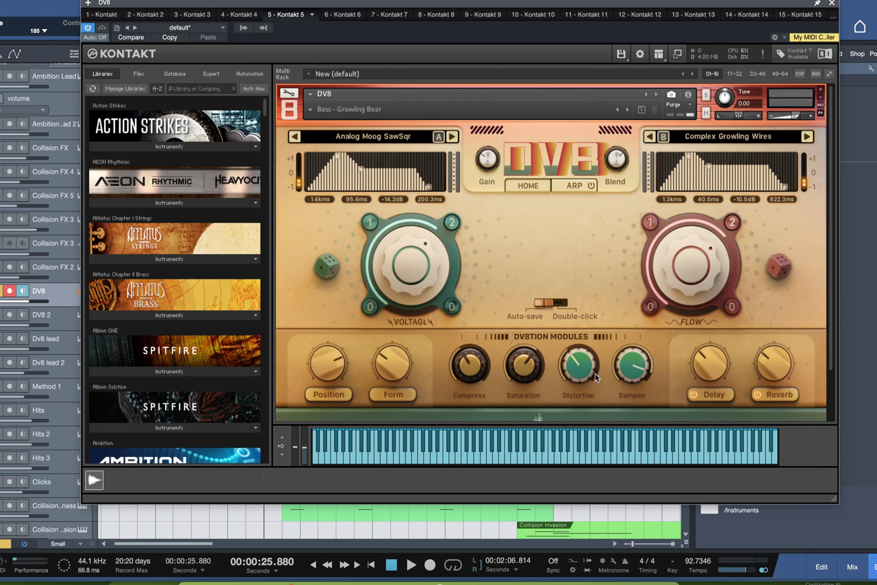
pyautogui.moveTo(397, 243); pyautogui.dragTo(427, 322)
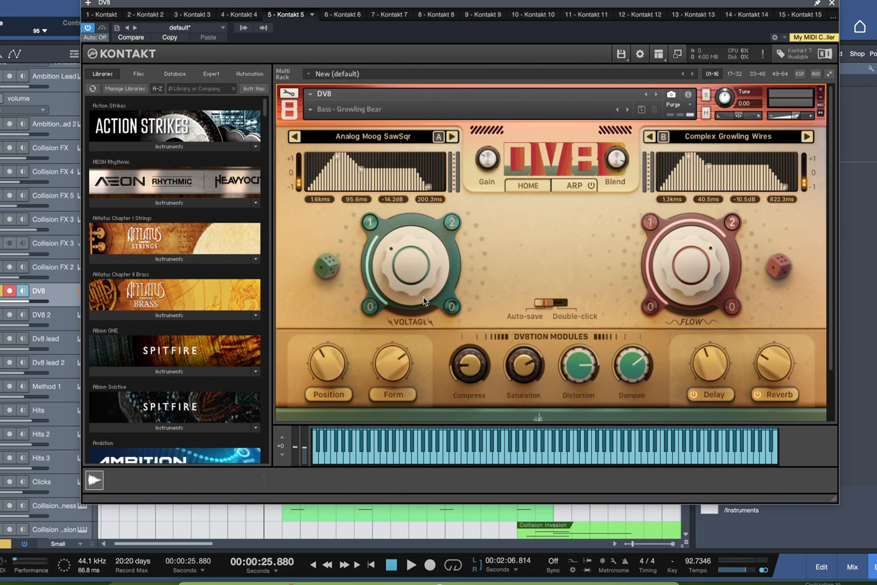
pyautogui.click(833, 4)
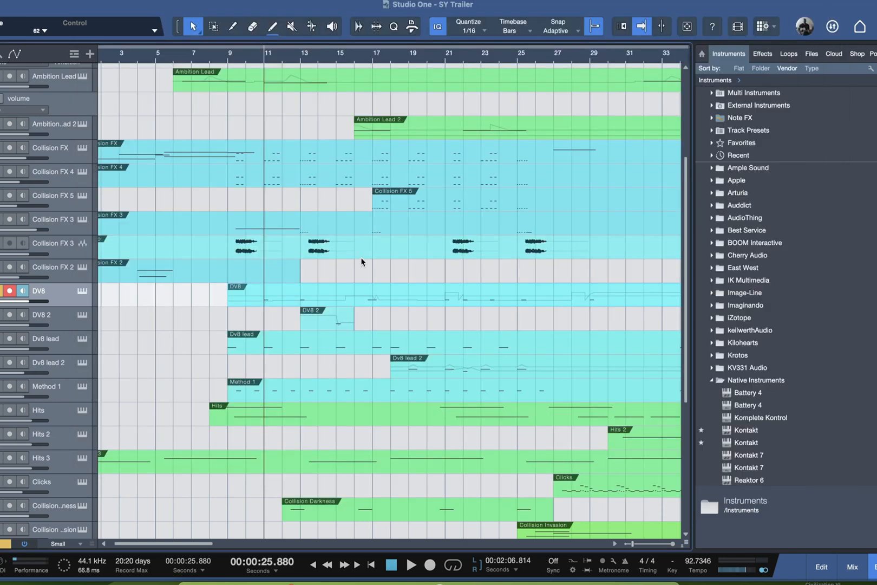
# Step: Place the playhead between bars 10 and 11, open the DV8 part, and display its Voltage automation under the notes
pyautogui.click(251, 53)
pyautogui.doubleClick(264, 304)
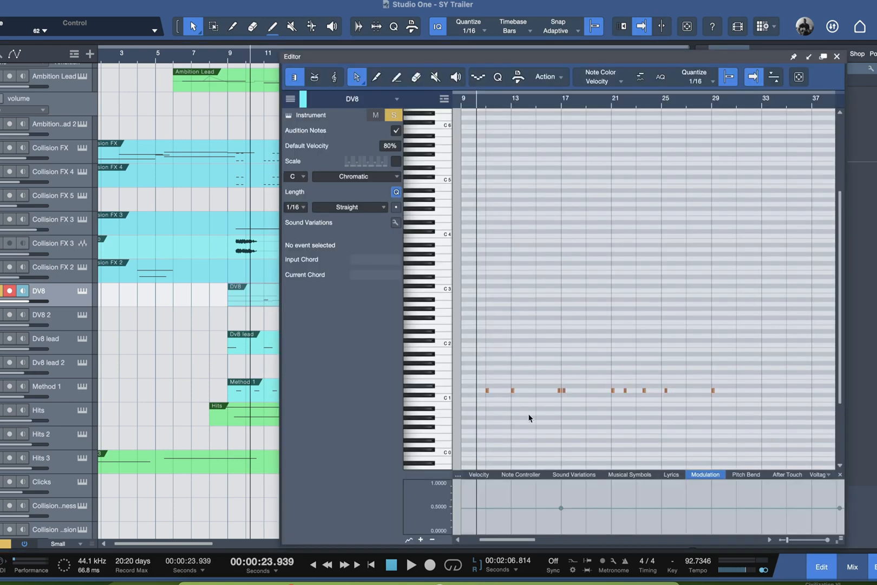
pyautogui.click(827, 476)
pyautogui.click(809, 464)
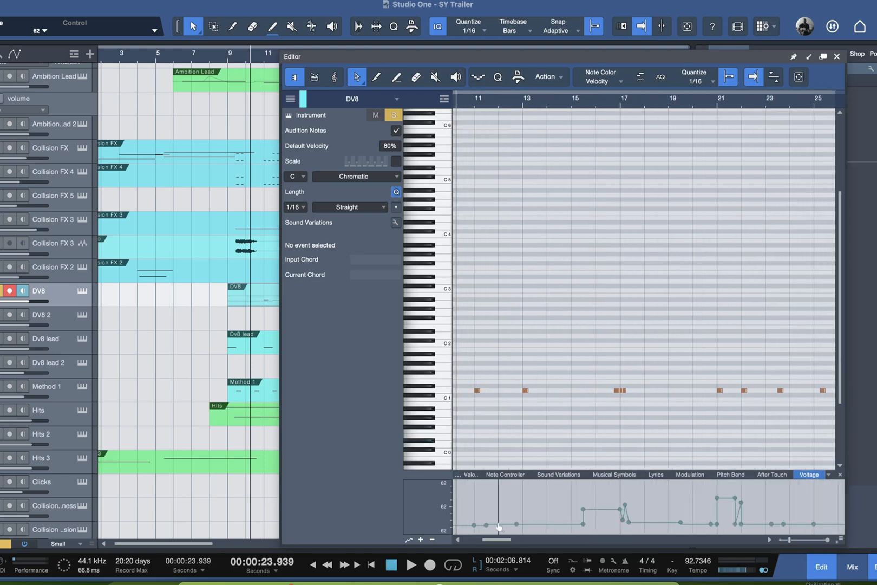
# Step: Play the DV8 part from between bars 10 and 11, and again from between bars 16 and 17, following its Voltage automation
pyautogui.press('space')
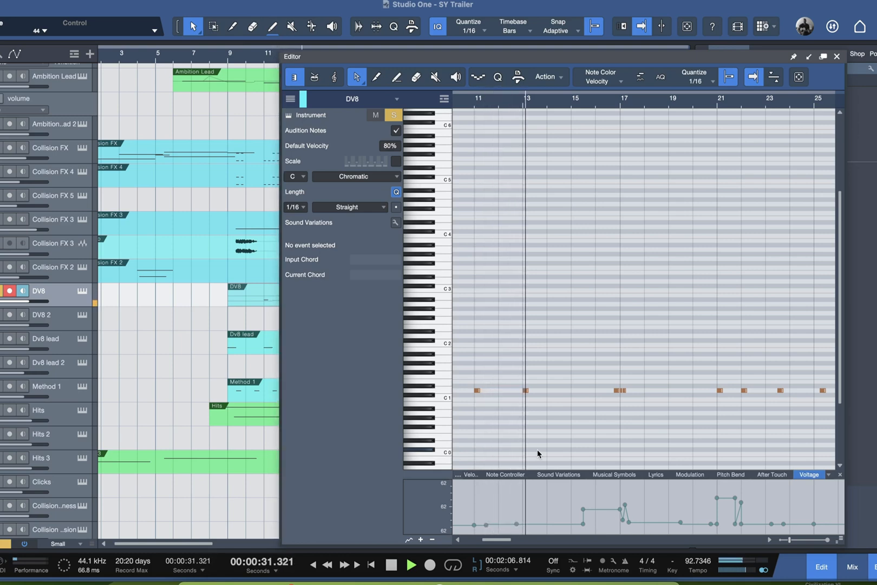
pyautogui.scroll(2, 684, 442)
pyautogui.scroll(2, 689, 437)
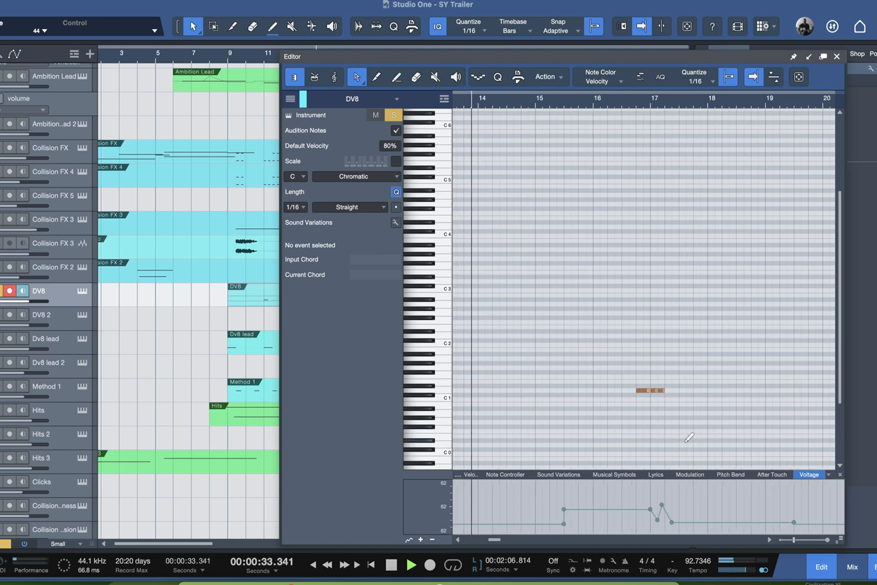
pyautogui.click(618, 106)
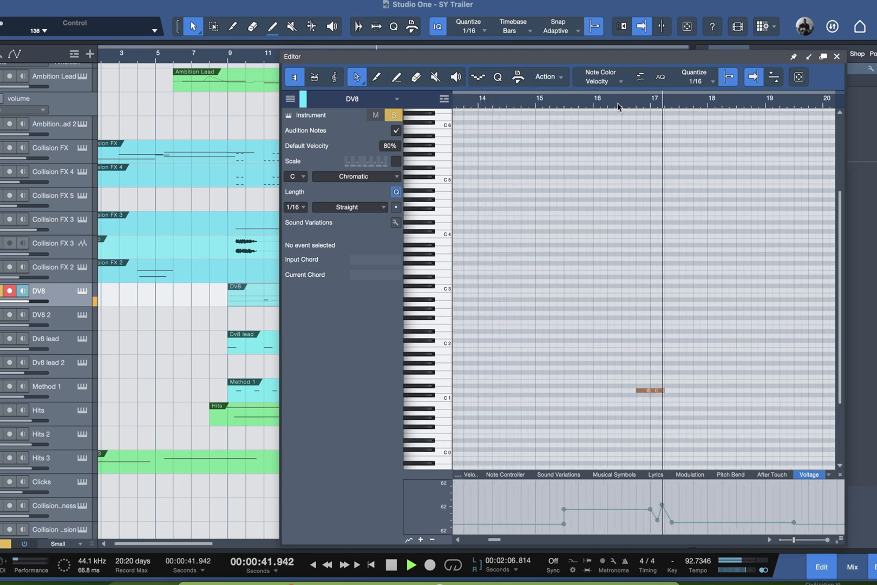
pyautogui.scroll(-1, 613, 349)
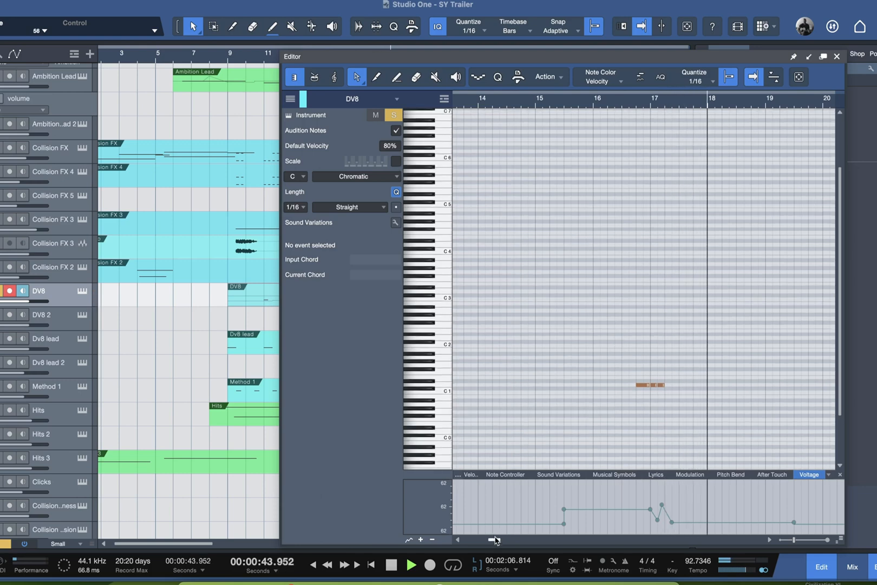
# Step: Play the DV8 part from just before bar 21 through its notes around bar 29, following the Voltage automation, and stop playback
pyautogui.moveTo(494, 539); pyautogui.dragTo(506, 540)
pyautogui.click(496, 99)
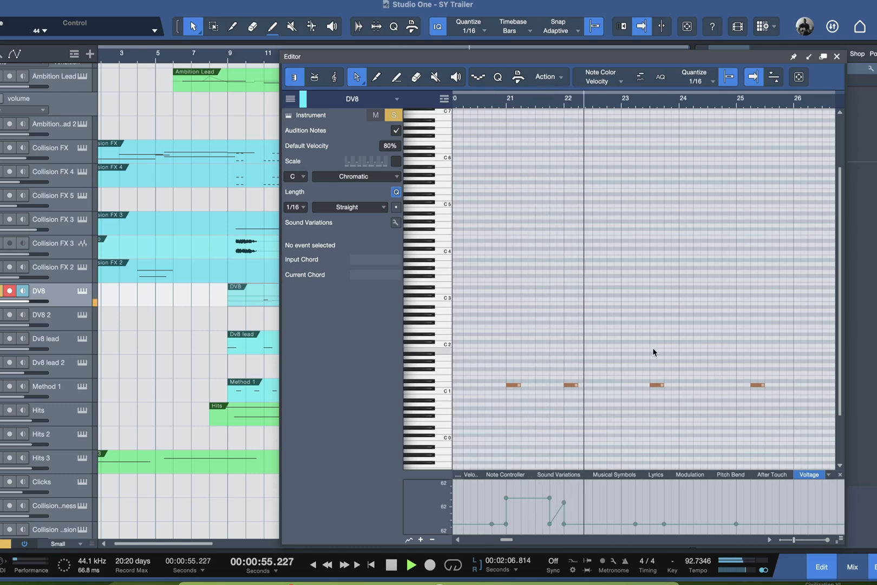
pyautogui.moveTo(506, 539); pyautogui.dragTo(510, 540)
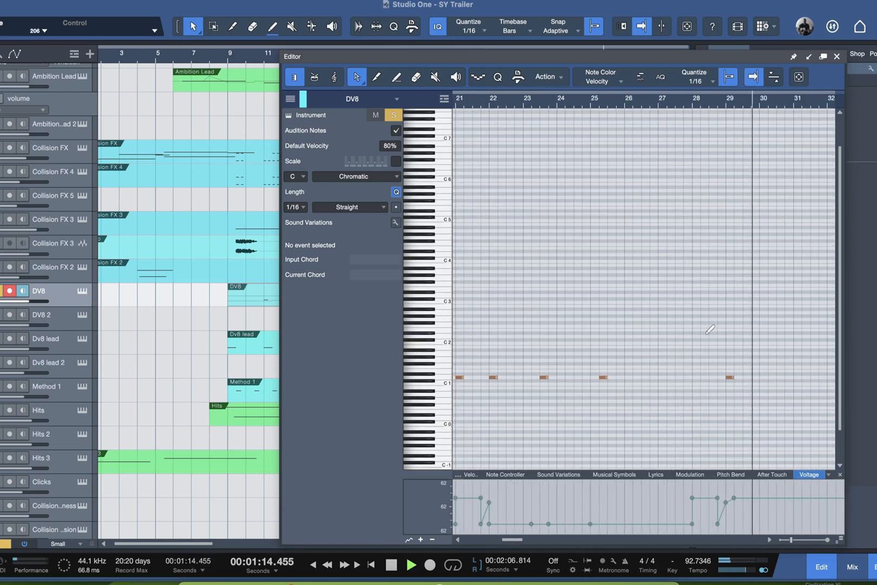
pyautogui.press('space')
# Step: Play the closing DV8 notes between bars 40 and 41 with their Voltage automation, stop playback, and close the editor
pyautogui.scroll(-3, 704, 334)
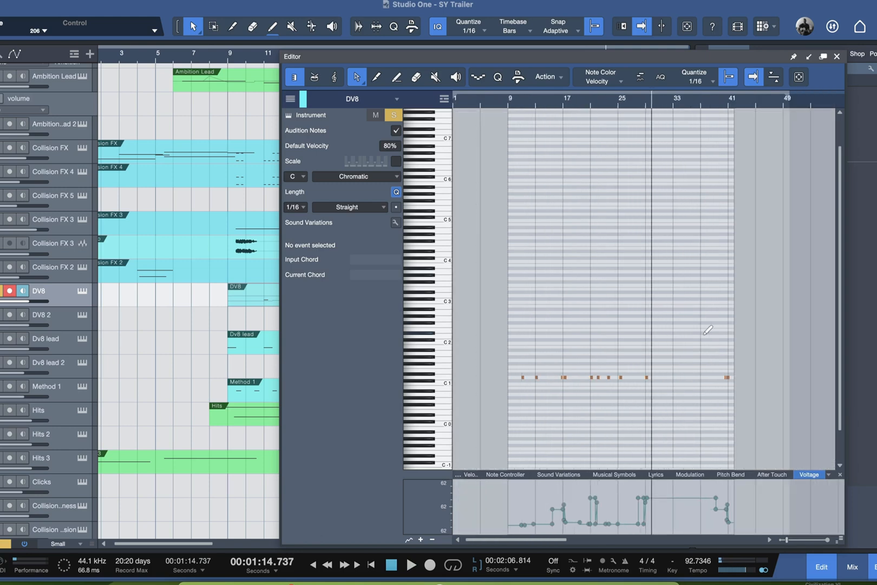
pyautogui.scroll(8, 760, 344)
pyautogui.scroll(3, 727, 402)
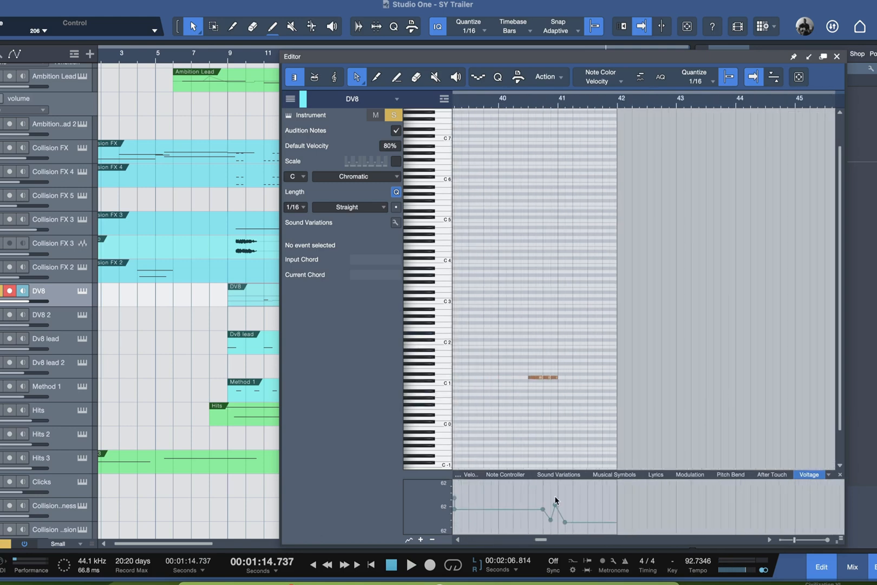
pyautogui.click(525, 101)
pyautogui.press('space')
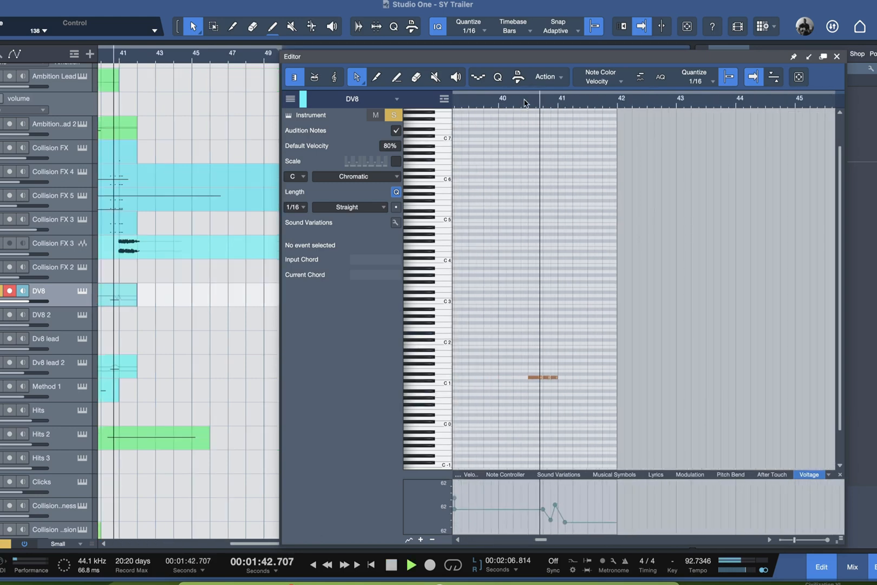
pyautogui.press('space')
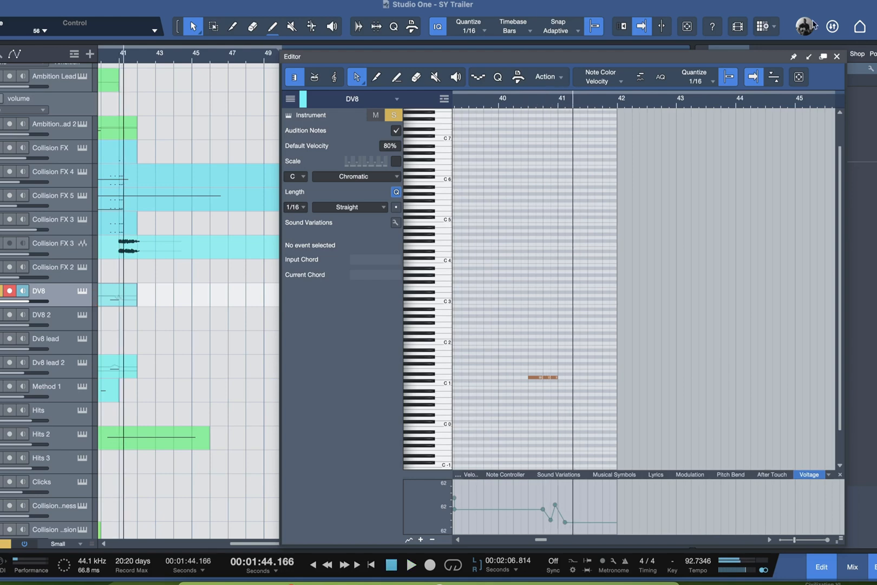
pyautogui.click(837, 57)
# Step: Select the Ambition track, play the soloed tracks together from bar 9, and stop playback
pyautogui.scroll(-5, 239, 505)
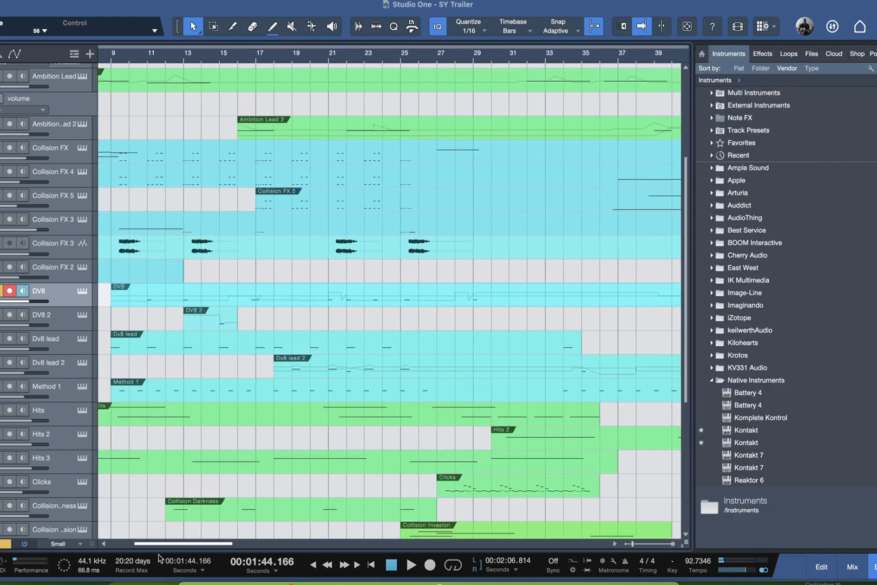
pyautogui.moveTo(158, 555); pyautogui.dragTo(91, 548)
pyautogui.scroll(-3, 205, 311)
pyautogui.scroll(5, 192, 317)
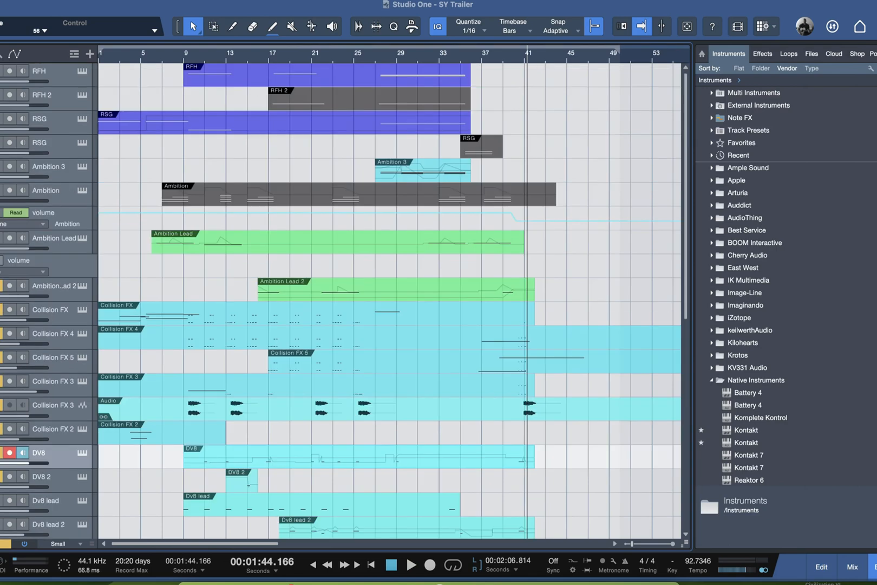
pyautogui.click(1, 200)
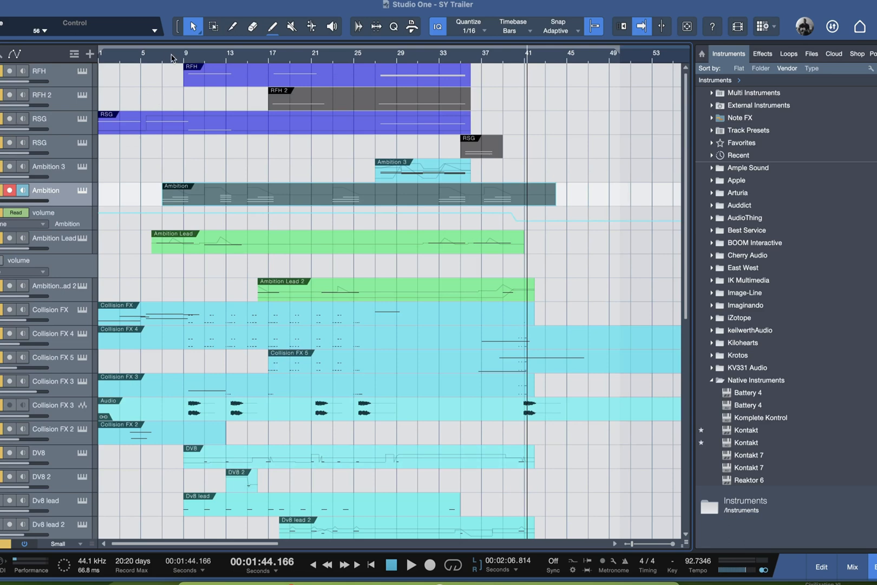
pyautogui.click(189, 57)
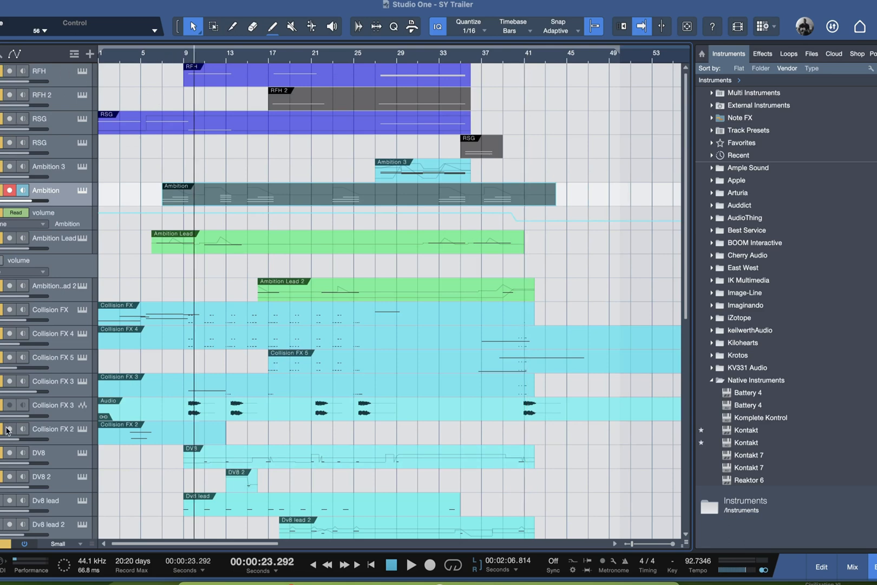
pyautogui.click(184, 56)
pyautogui.press('space')
pyautogui.scroll(2, 192, 88)
pyautogui.scroll(3, 196, 96)
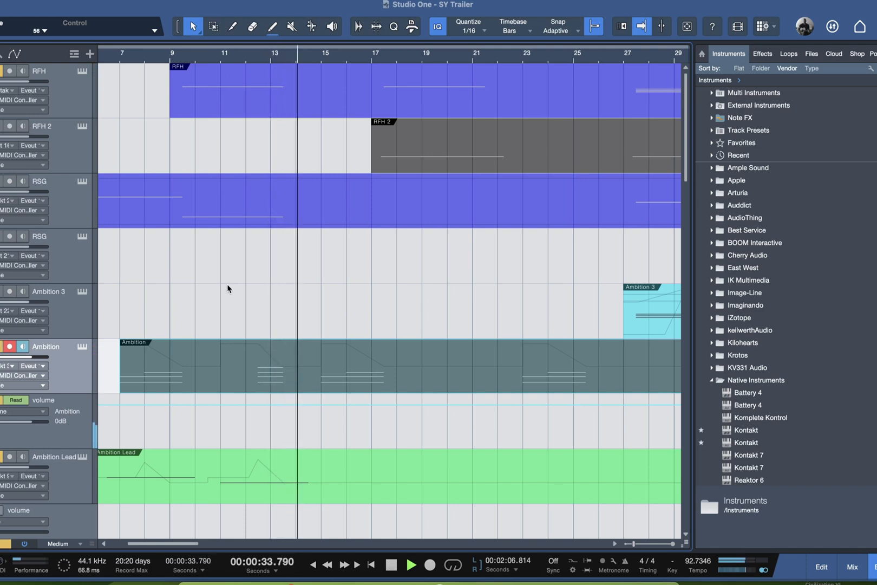
pyautogui.press('space')
# Step: Open the RFH track's Revelation - Fusion Harp instrument in Kontakt, audition a key, and close it
pyautogui.scroll(-3, 227, 284)
pyautogui.click(81, 70)
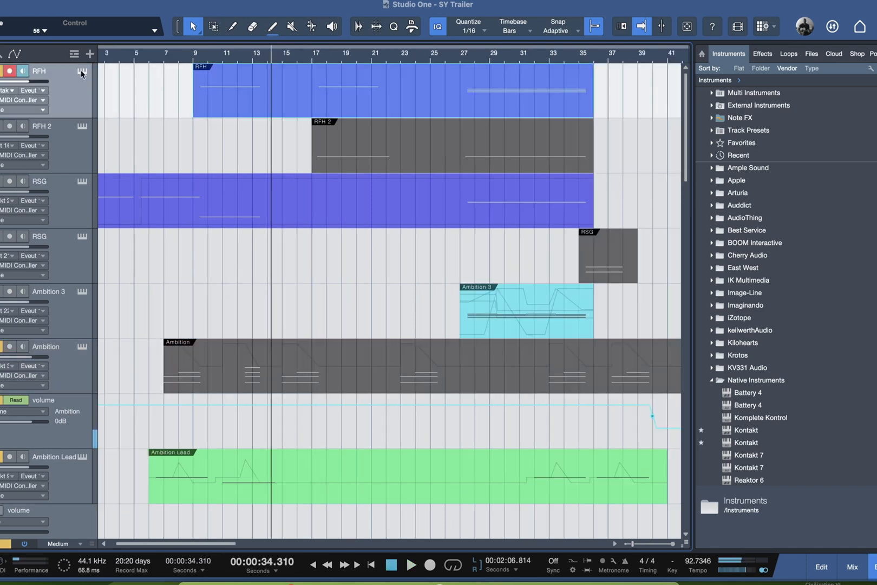
pyautogui.click(81, 71)
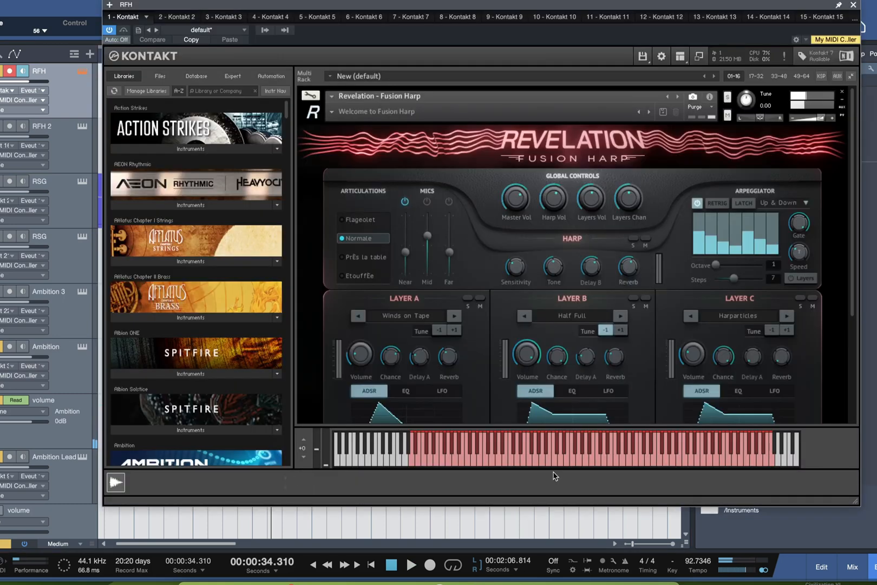
pyautogui.click(560, 463)
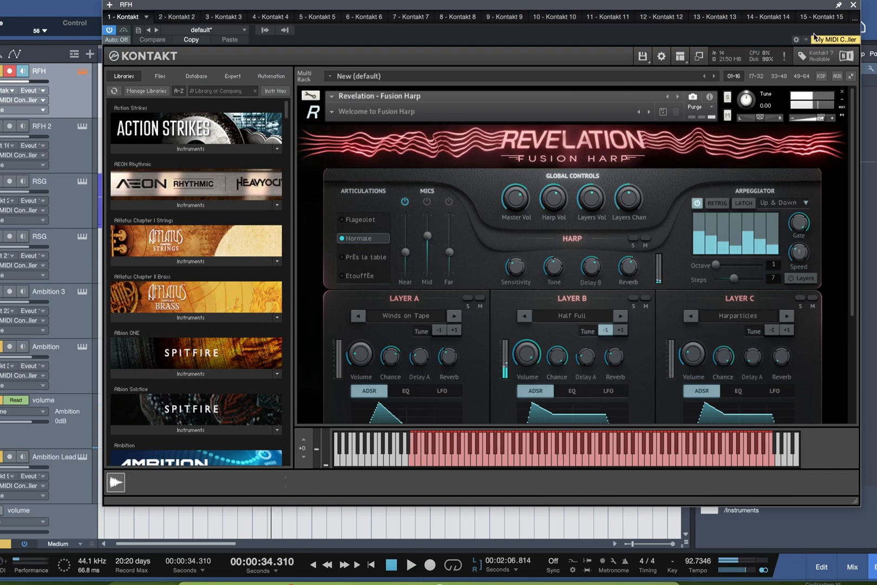
pyautogui.click(854, 6)
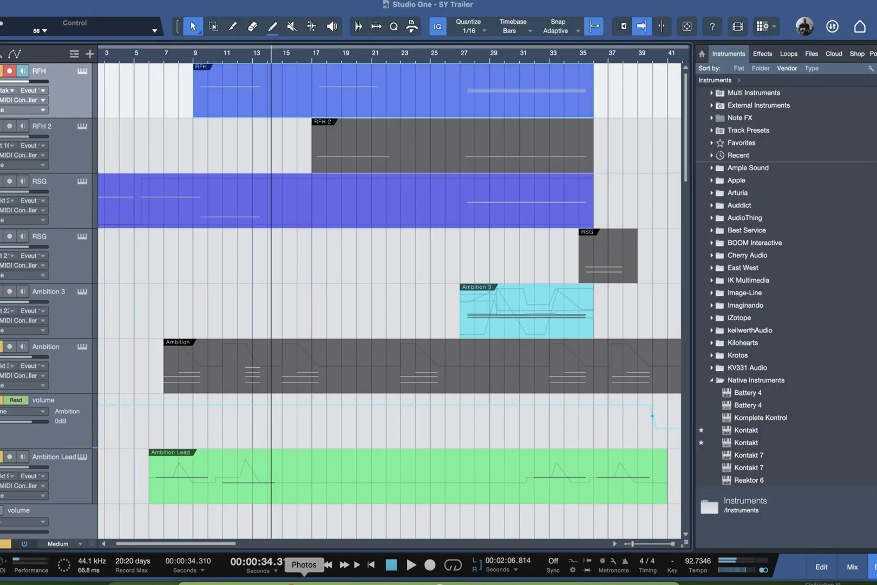
# Step: Play the Dv8 lead track from bar 9, view its Pads - Nebulis snapshot in Kontakt, and close the instrument
pyautogui.click(375, 565)
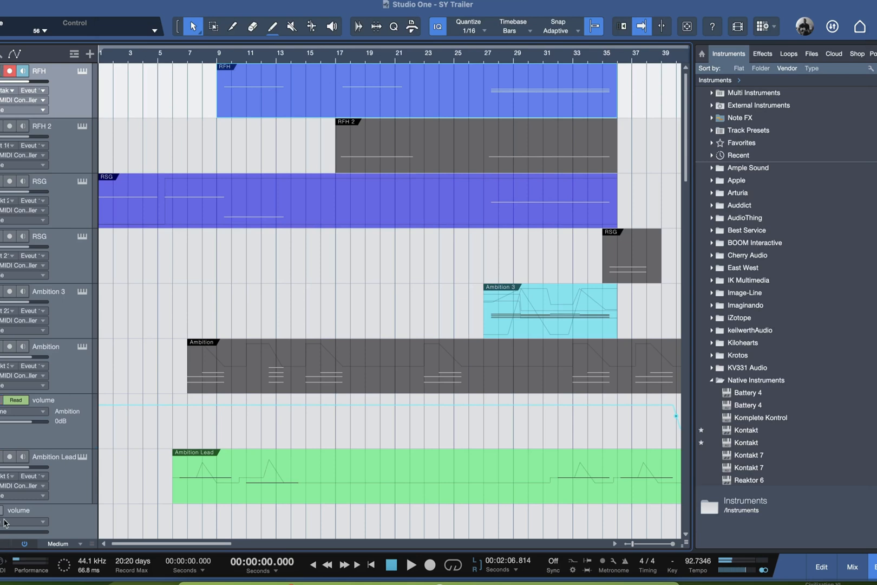
pyautogui.scroll(-10, 115, 366)
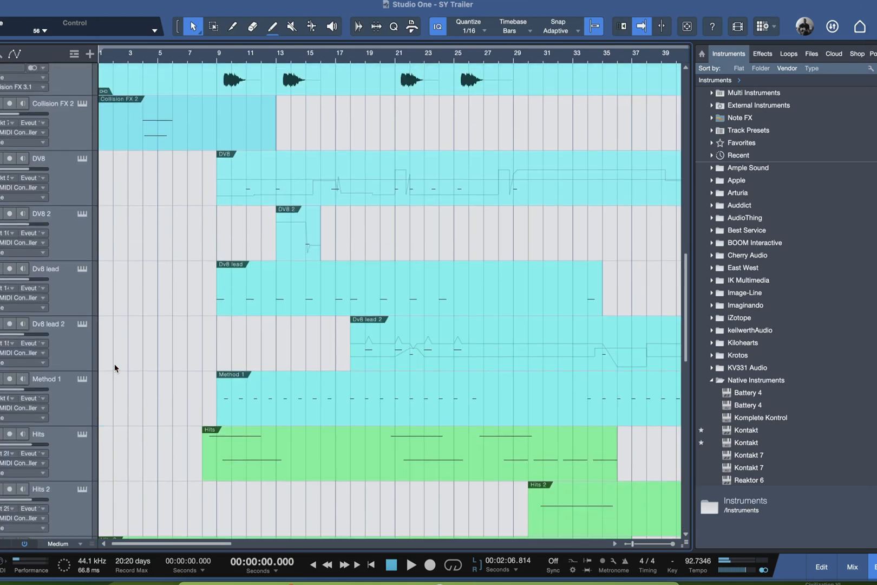
pyautogui.scroll(-2, 130, 355)
pyautogui.scroll(5, 126, 362)
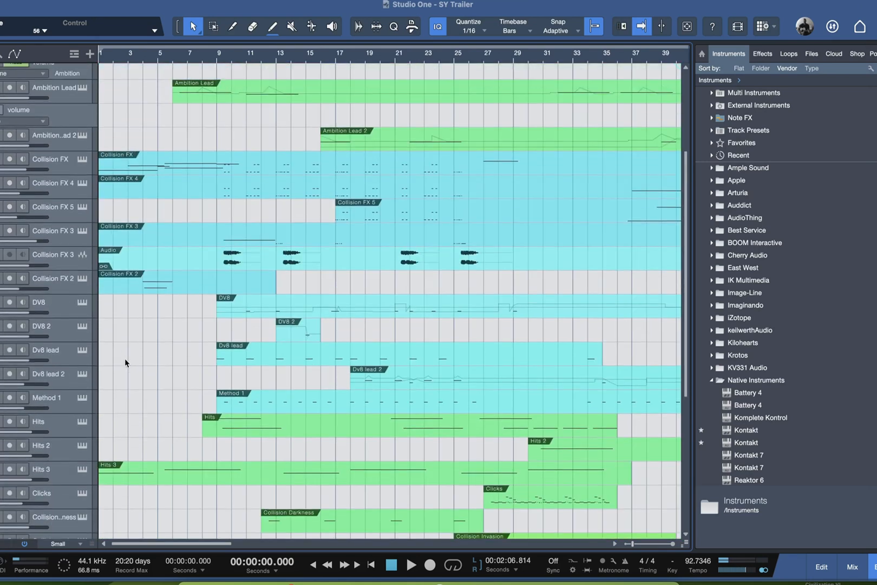
pyautogui.scroll(2, 61, 144)
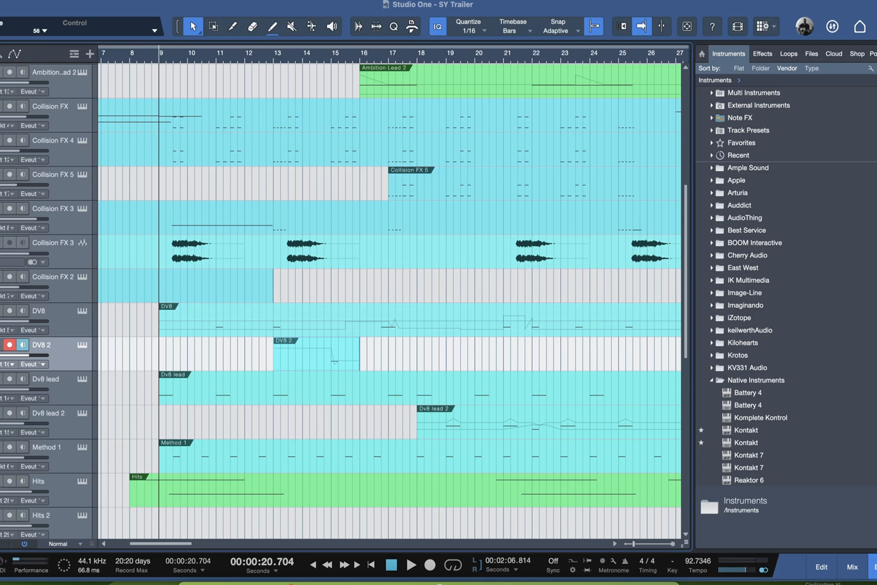
pyautogui.press('space')
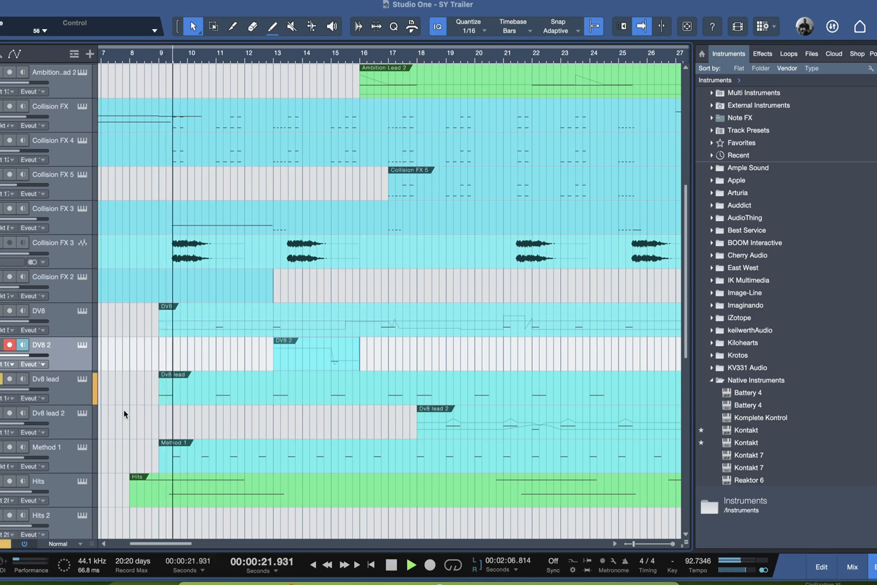
pyautogui.scroll(-1, 124, 409)
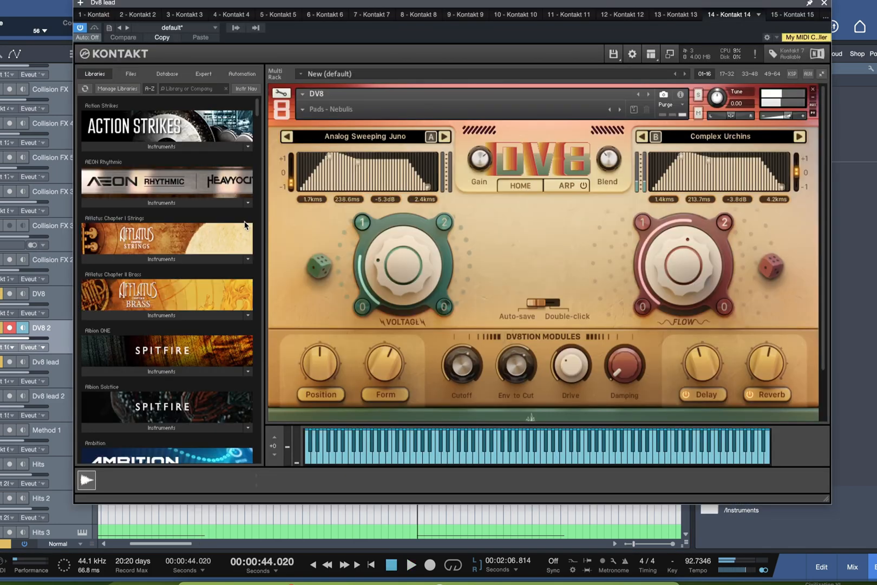
pyautogui.click(824, 3)
# Step: Open the Dv8 lead 2 instrument in Kontakt to examine its Pads - Nebulis snapshot, and close it
pyautogui.click(61, 412)
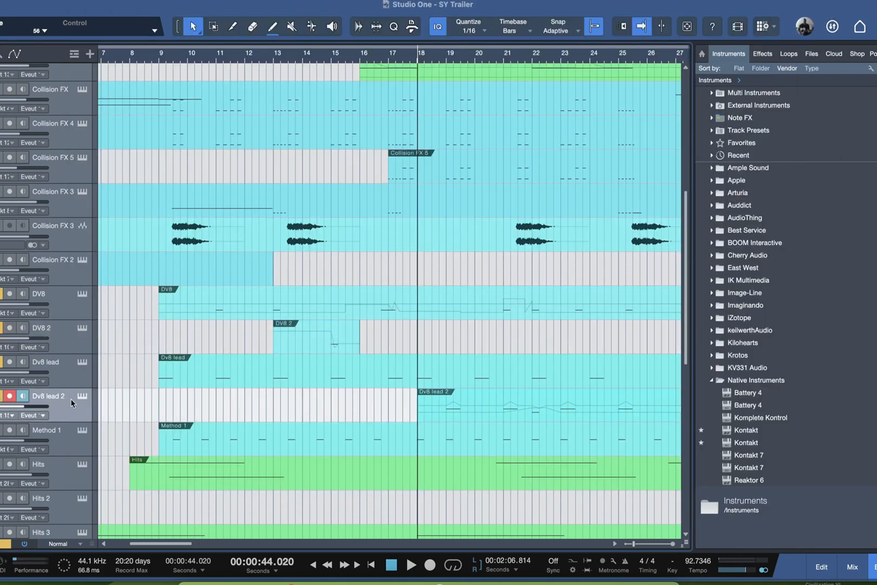
pyautogui.click(83, 395)
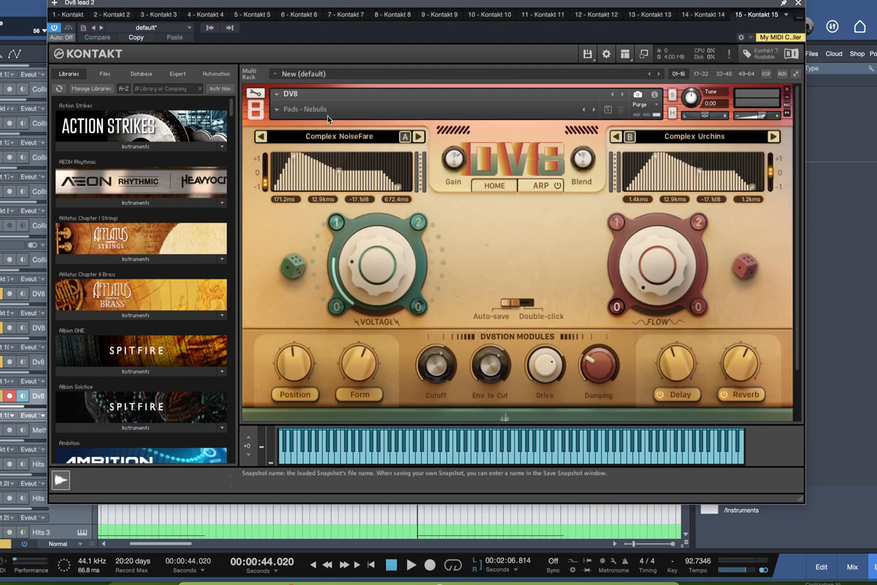
pyautogui.click(798, 3)
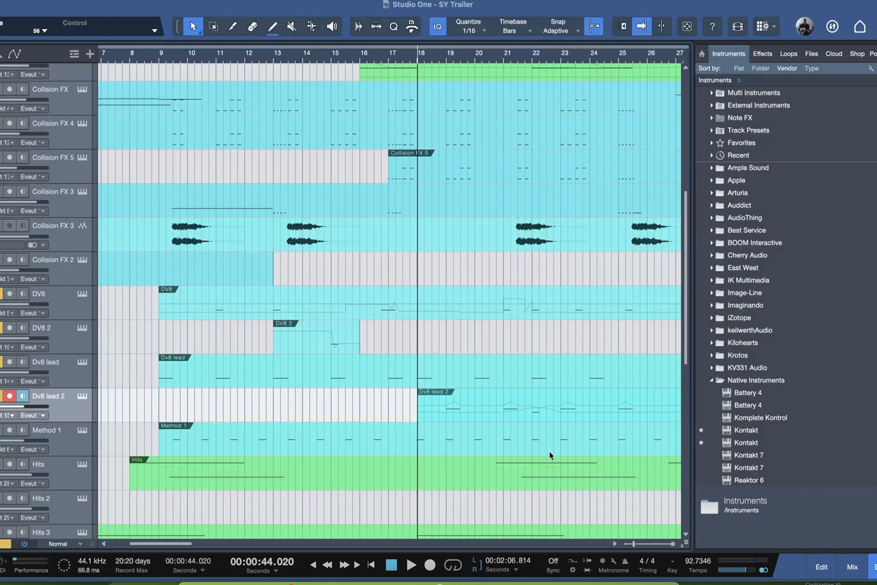
# Step: Open the Dv8 lead 2 part, display its Pitch Bend automation, and play it from just before bar 19
pyautogui.press('space')
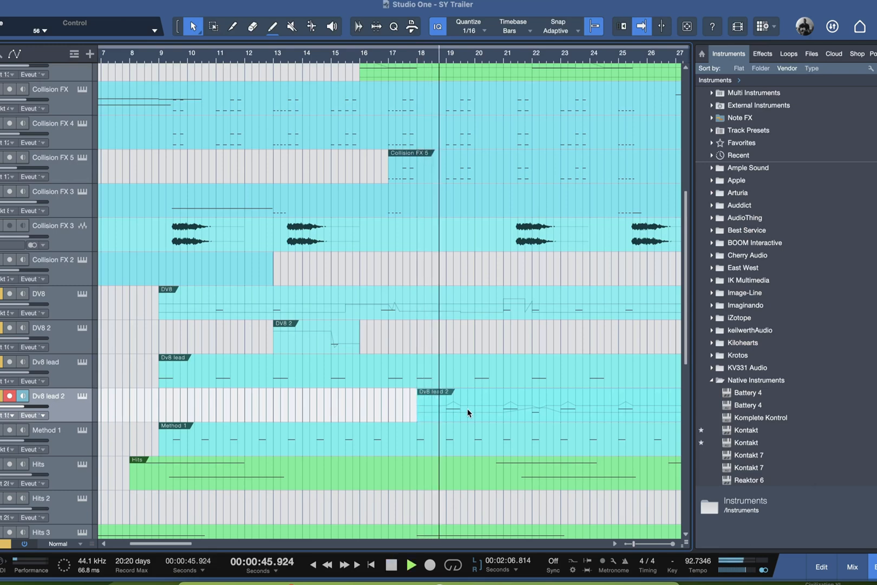
pyautogui.doubleClick(468, 413)
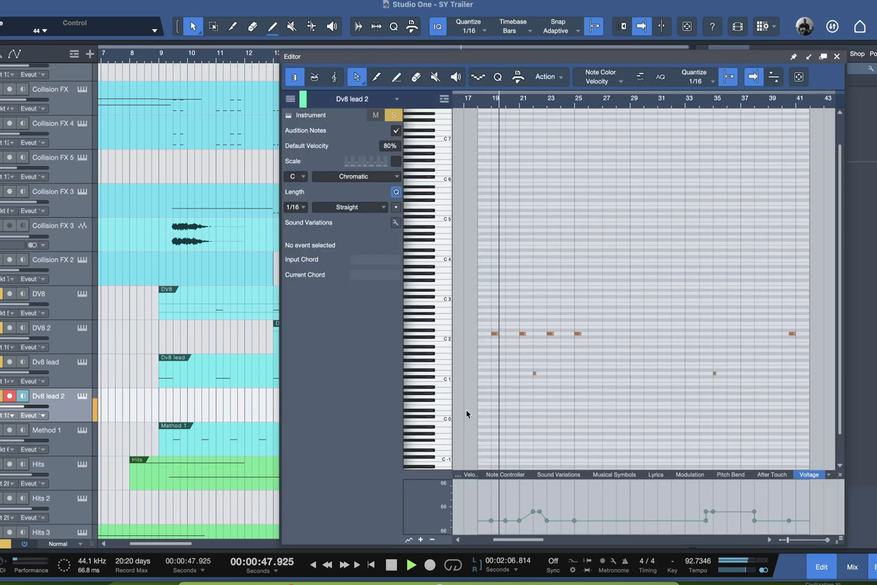
pyautogui.click(731, 475)
pyautogui.scroll(5, 505, 183)
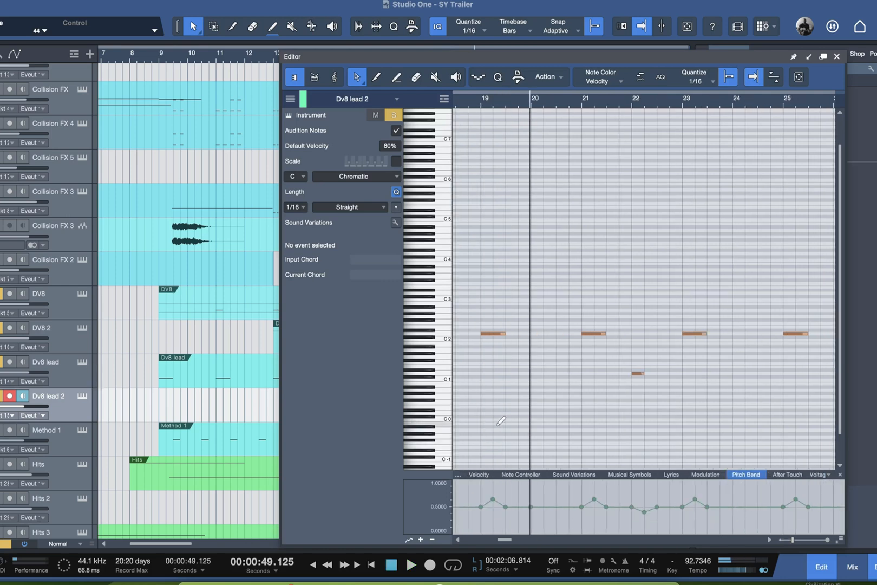
pyautogui.click(475, 102)
pyautogui.press('space')
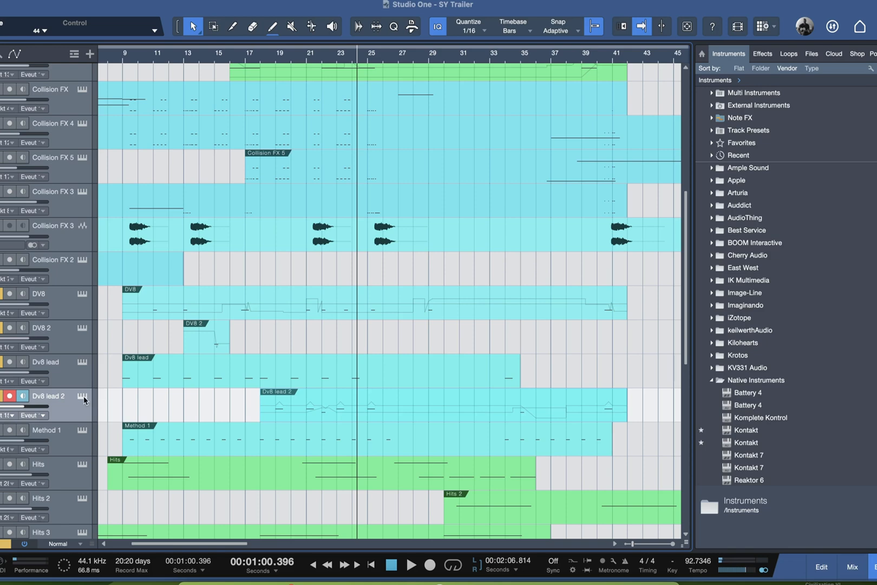
# Step: Place the playhead at bar 18 and select the Dv8 lead 2 track
pyautogui.scroll(2, 223, 395)
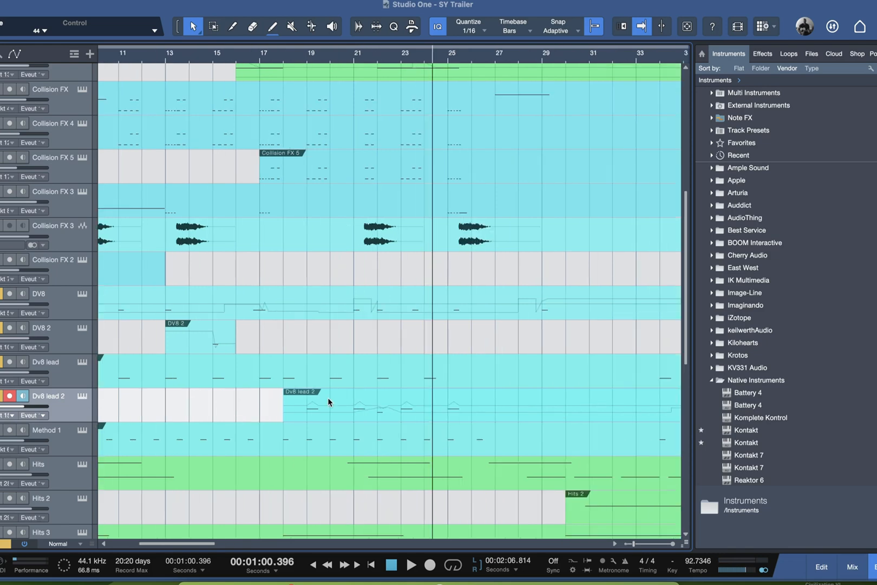
pyautogui.click(281, 56)
pyautogui.click(298, 380)
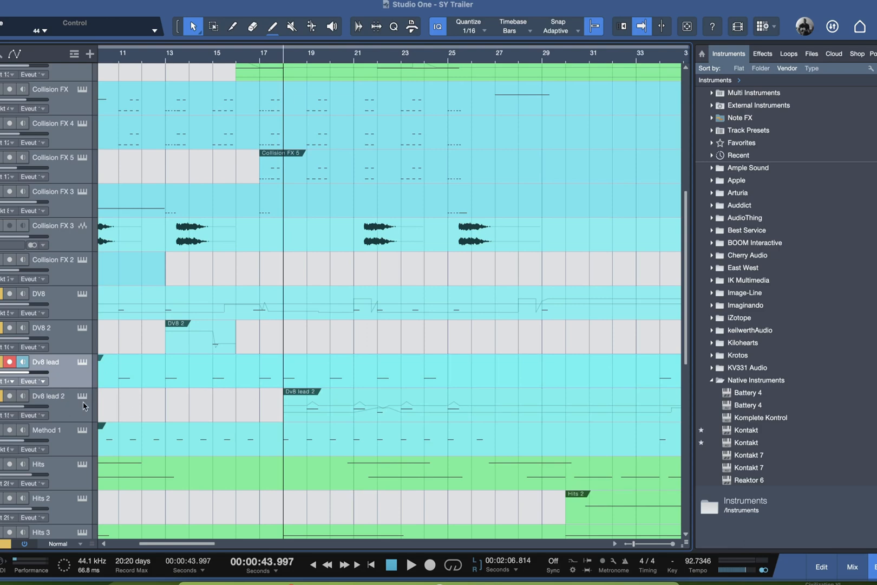
pyautogui.click(56, 412)
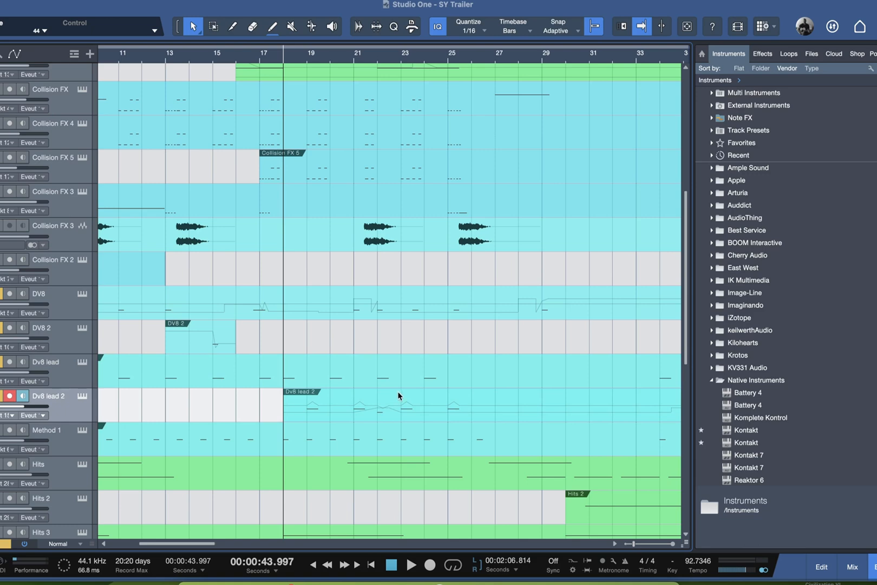
# Step: Select the Dv8 lead track, place the playhead at bar 9, and play the arrangement until just past bar 10
pyautogui.click(80, 383)
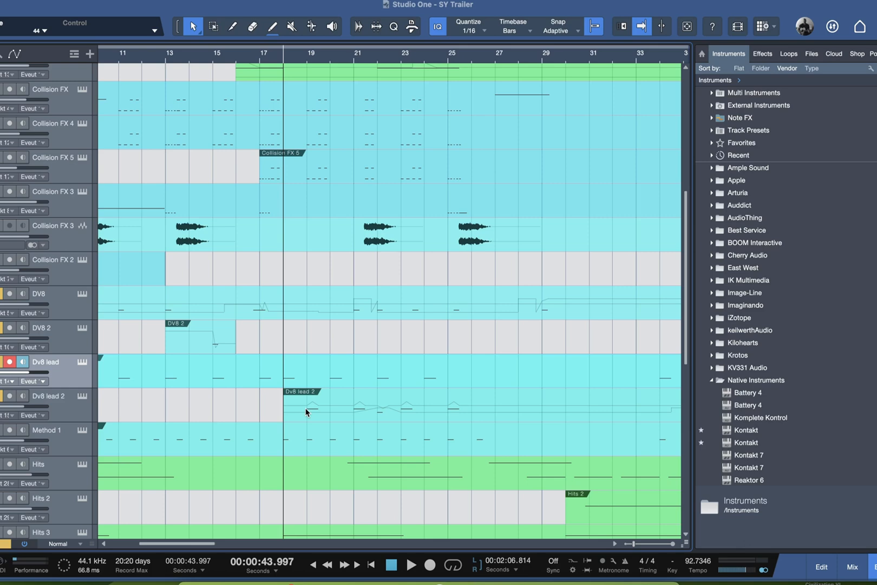
pyautogui.hscroll(-5, 186, 526)
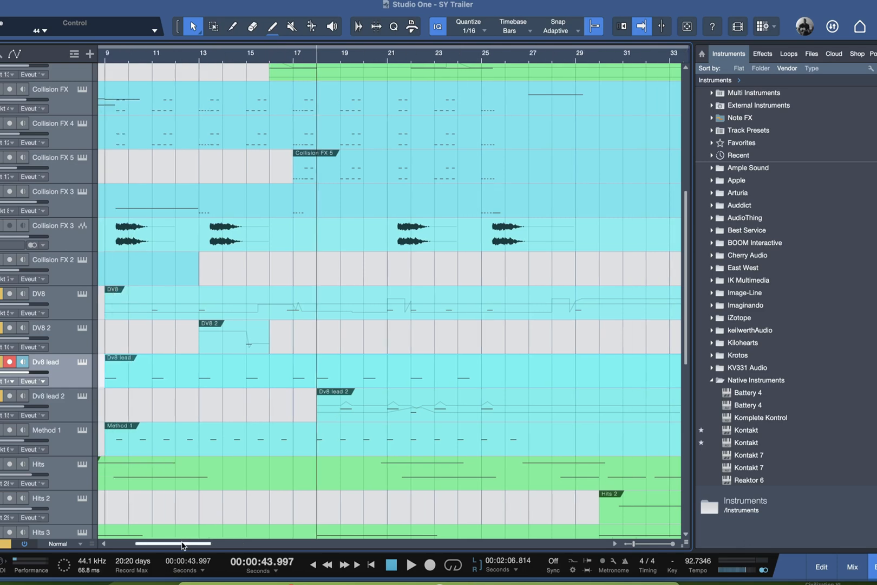
pyautogui.click(289, 62)
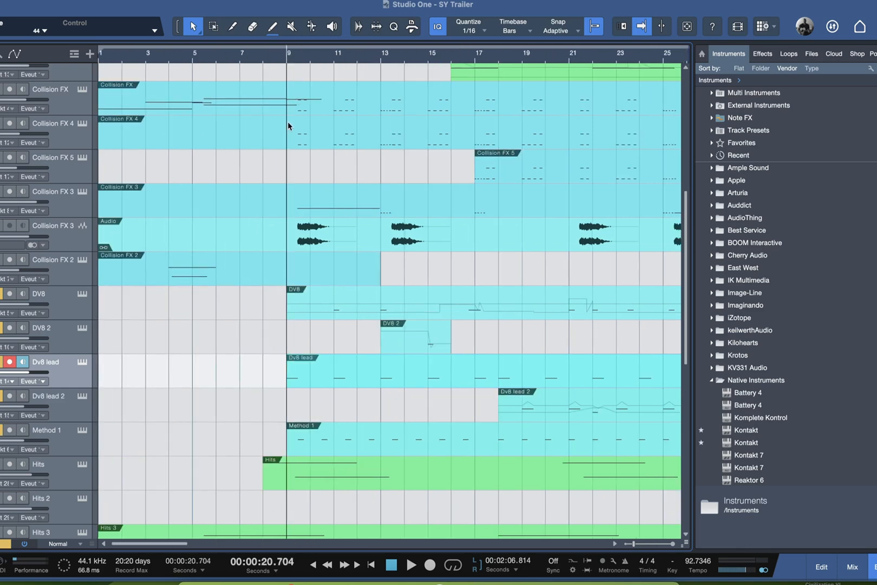
pyautogui.press('space')
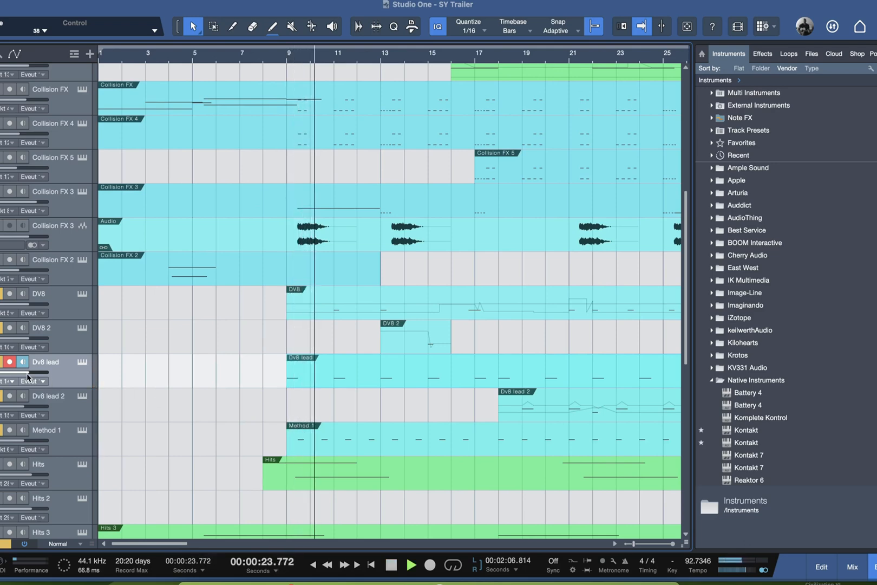
pyautogui.moveTo(27, 374)
pyautogui.press('space')
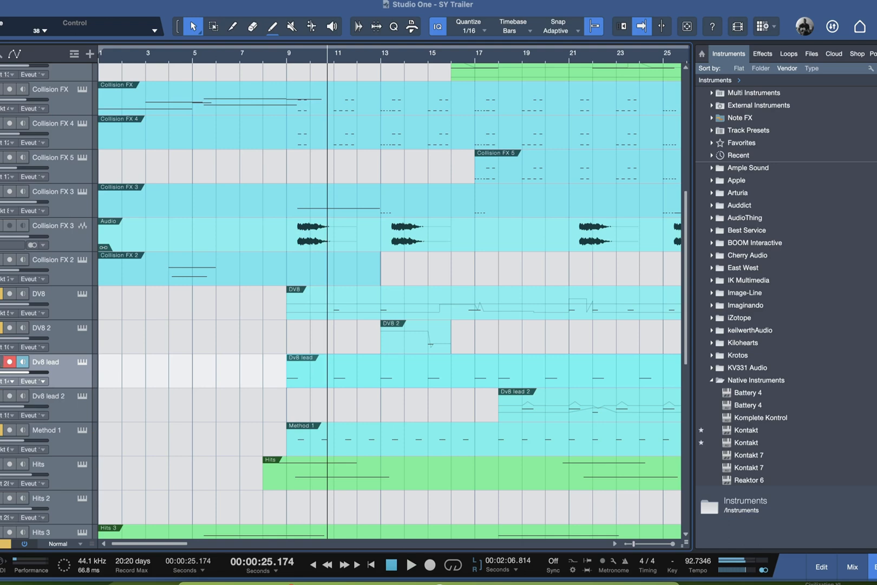
# Step: Return the playhead to bar 9, open the Method 1 part in the note editor, and start playback
pyautogui.click(288, 55)
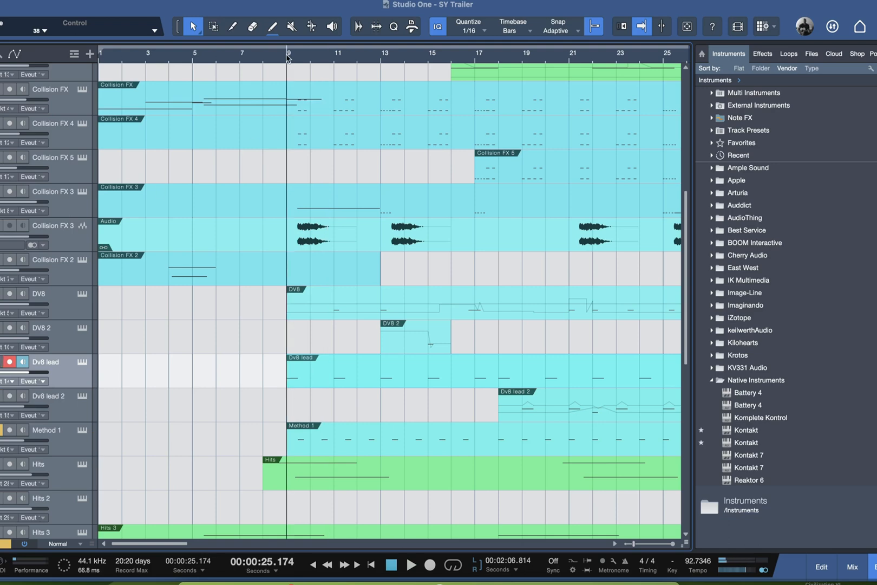
pyautogui.doubleClick(305, 453)
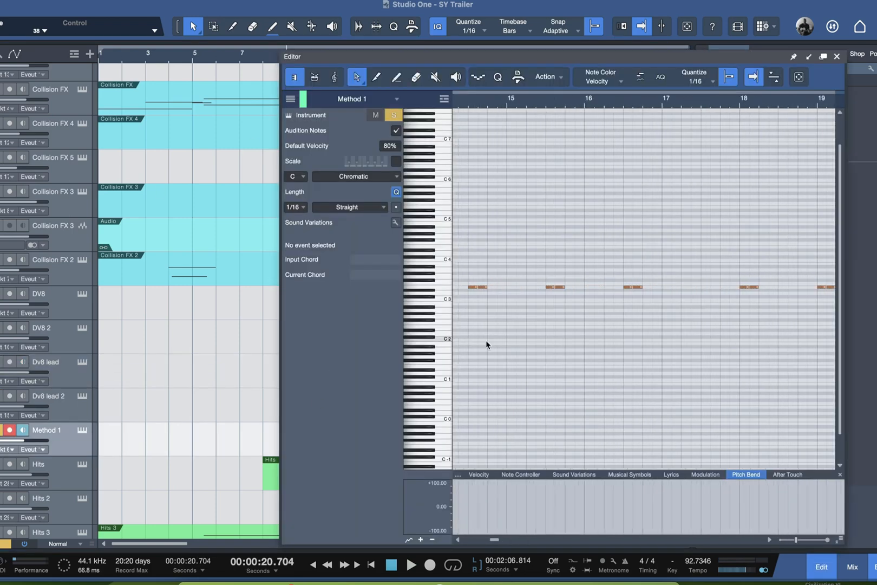
pyautogui.press('e')
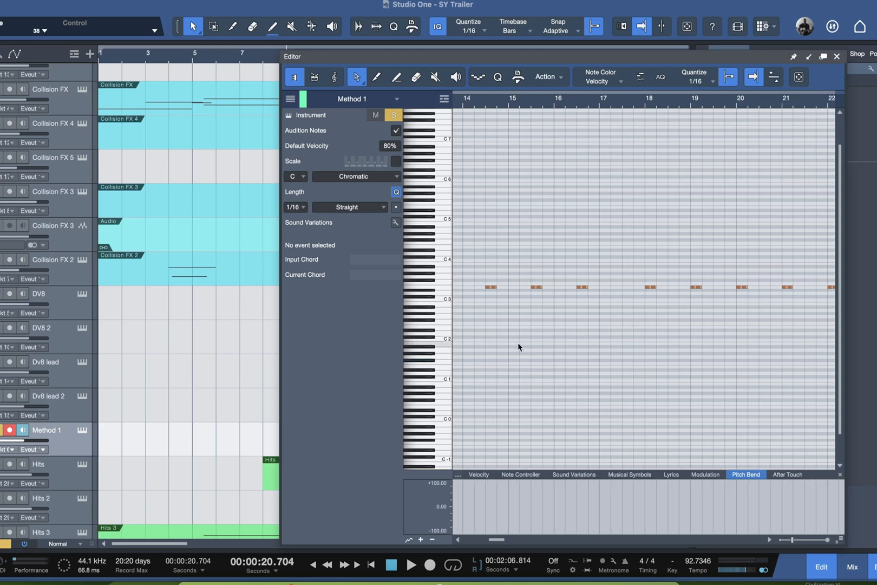
pyautogui.press('space')
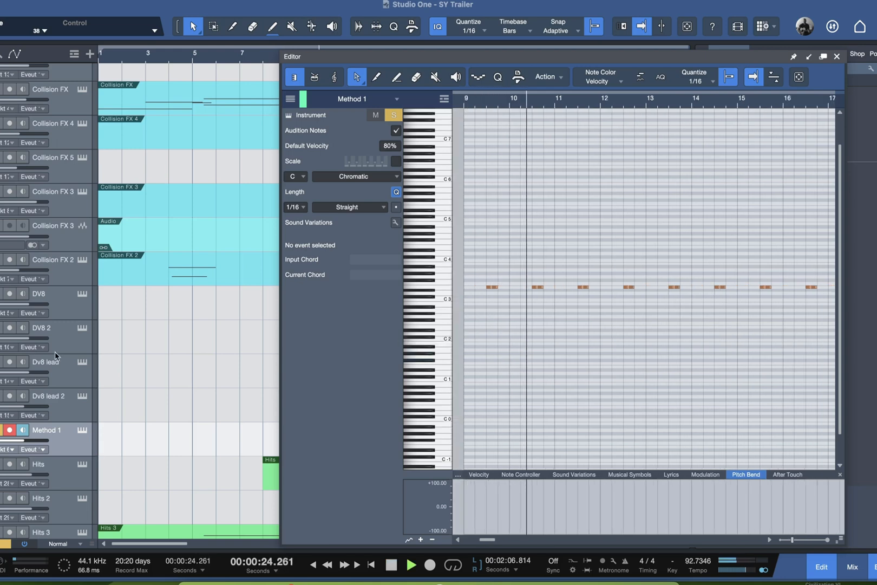
# Step: Open the Method 1 instrument in Kontakt, stop playback, and examine its Sacred Deer snapshot
pyautogui.click(83, 431)
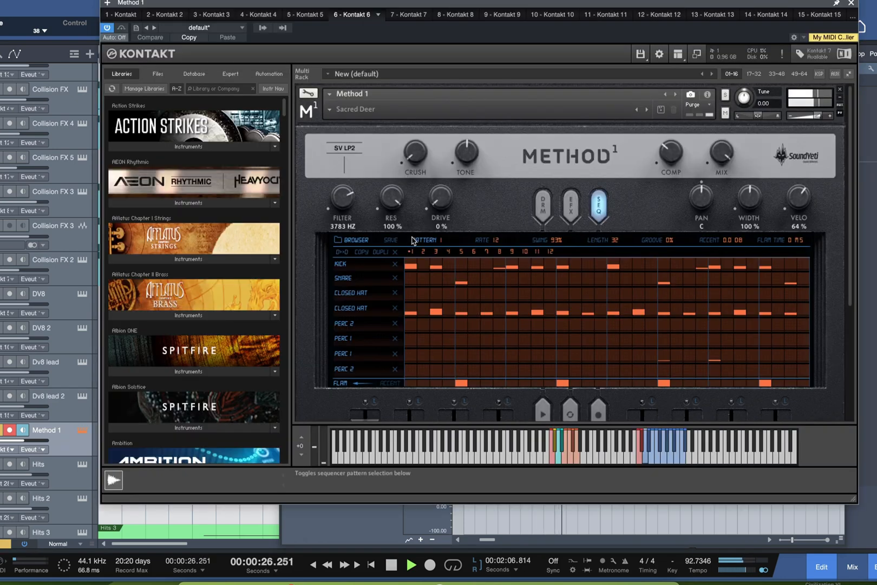
pyautogui.press('space')
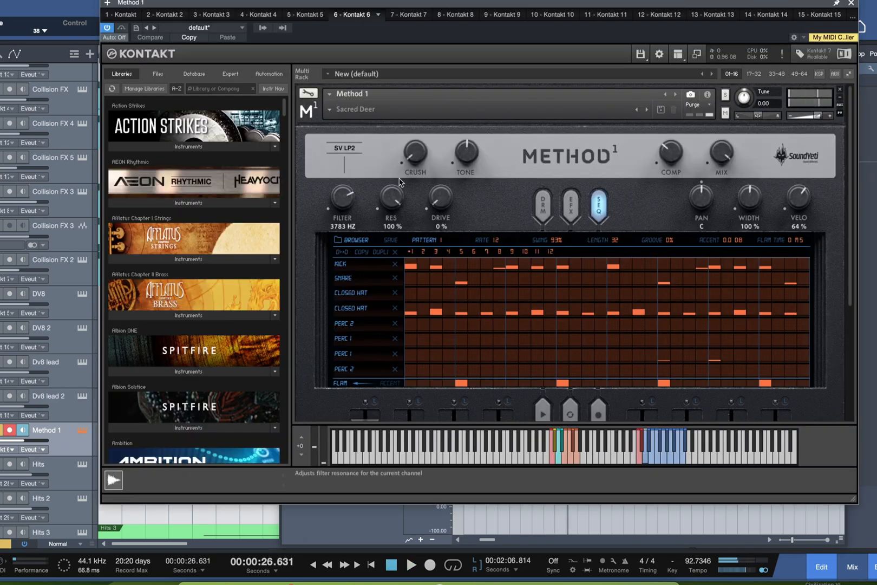
pyautogui.click(331, 110)
pyautogui.click(543, 146)
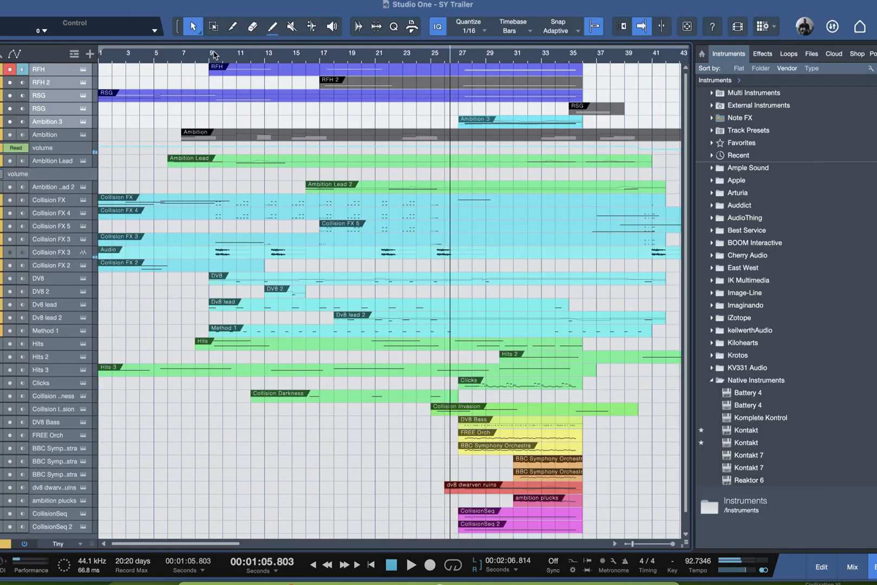
# Step: Place the playhead at bar 9, enlarge the track view, and point out the Collision FX 5, Collision FX and Collision FX 4 parts by selecting them
pyautogui.click(207, 57)
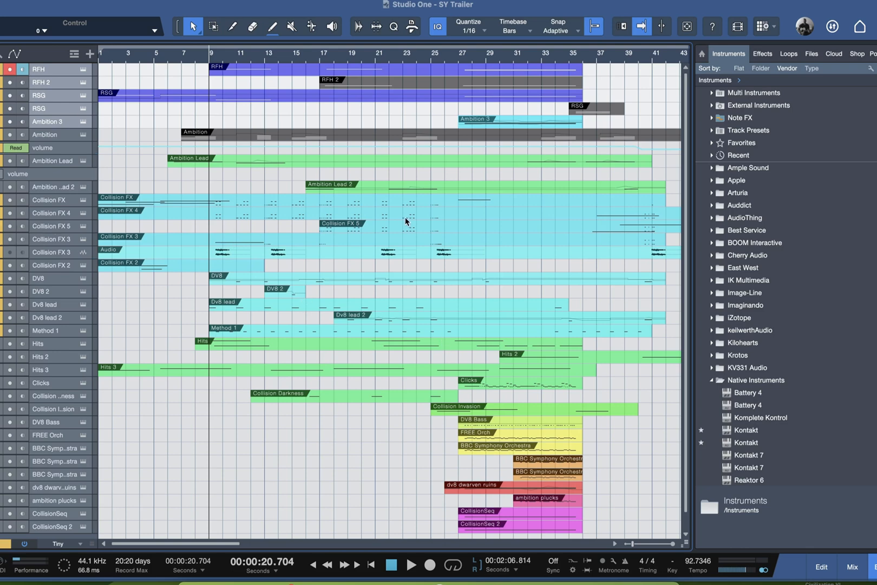
pyautogui.scroll(2, 374, 228)
pyautogui.click(337, 233)
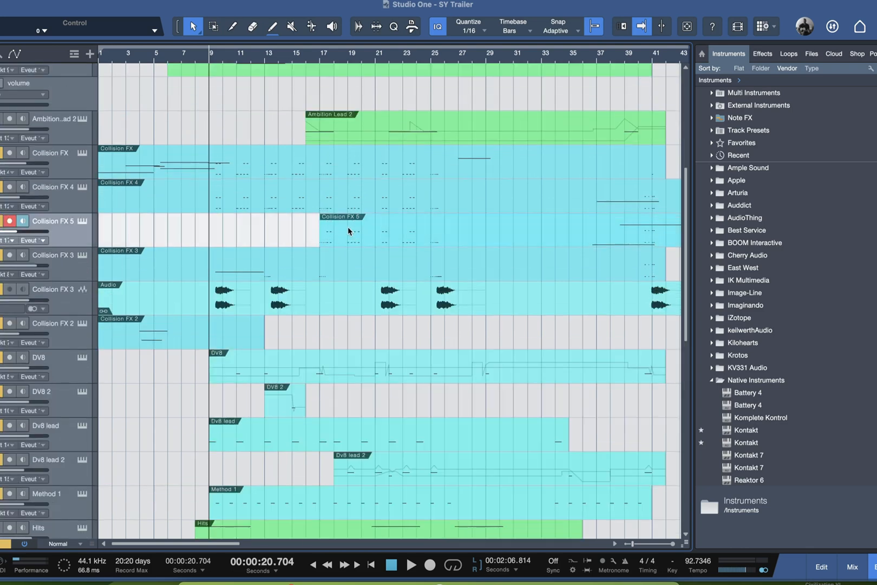
pyautogui.click(326, 159)
pyautogui.click(331, 197)
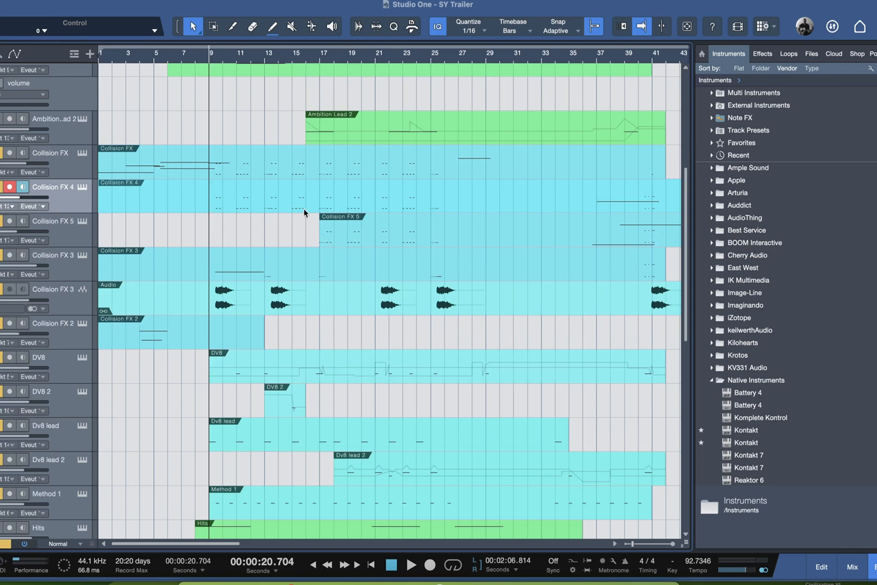
# Step: Select the Dv8 lead 2 part and the Method 1 track in the arrangement
pyautogui.scroll(-3, 349, 342)
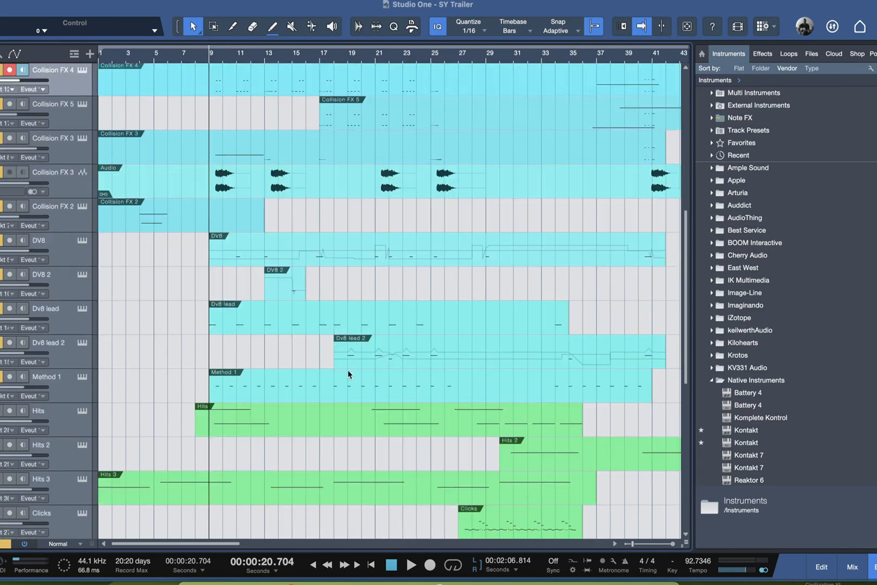
pyautogui.click(363, 351)
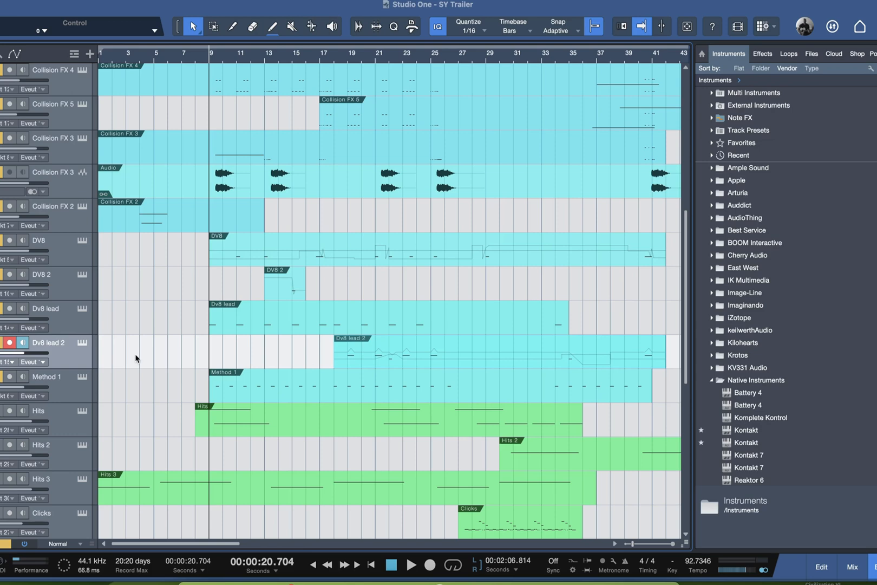
pyautogui.click(68, 393)
pyautogui.scroll(-1, 202, 364)
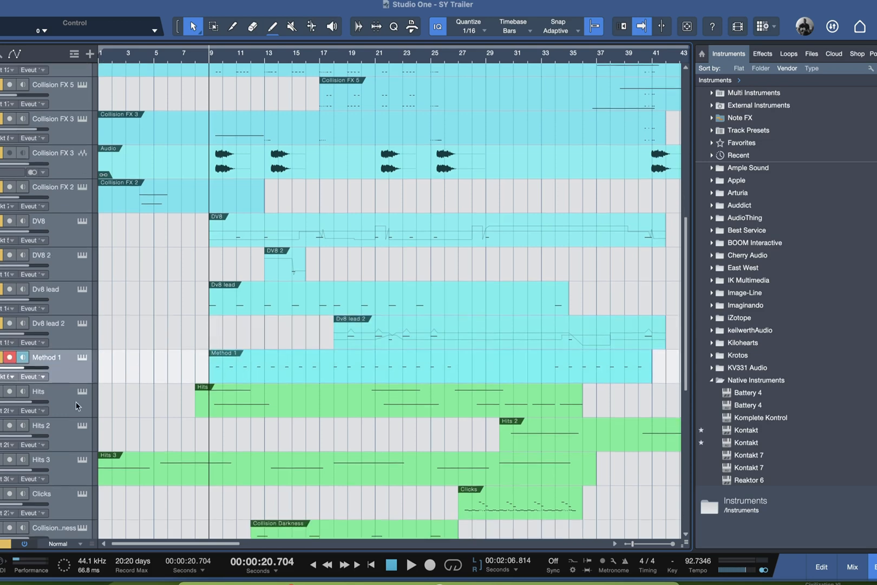
# Step: Place the playhead just before bar 8, audition a note of the Collision Darkness instrument's Darkness Swells patch in Kontakt, and close it
pyautogui.click(192, 59)
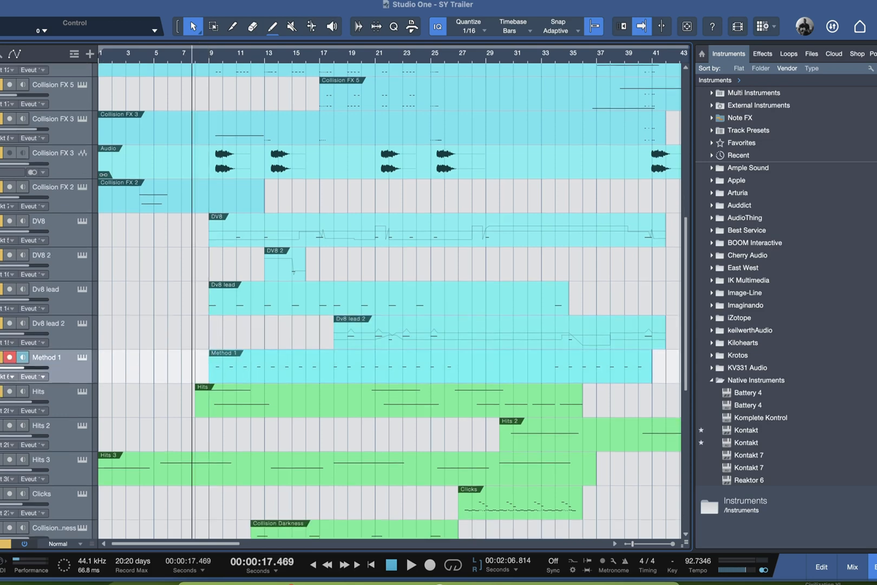
pyautogui.scroll(-3, 148, 444)
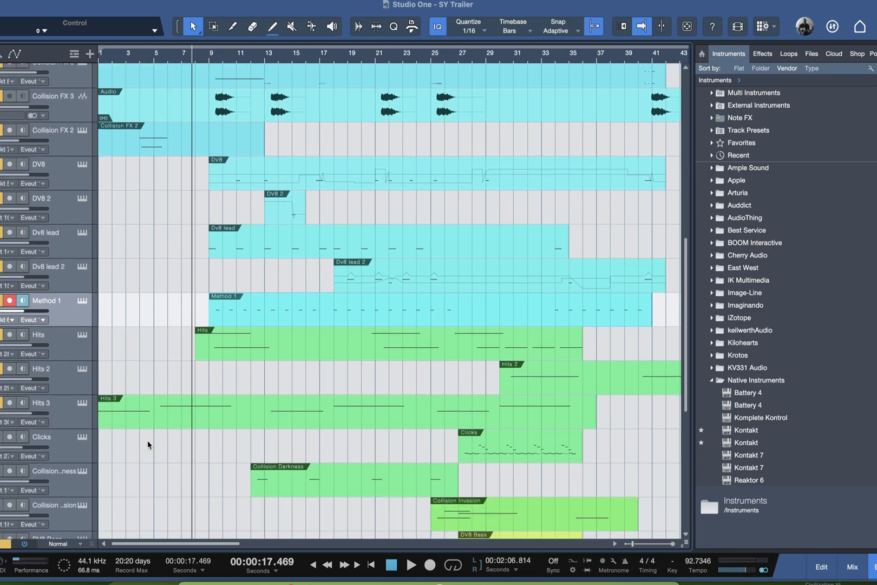
pyautogui.click(83, 475)
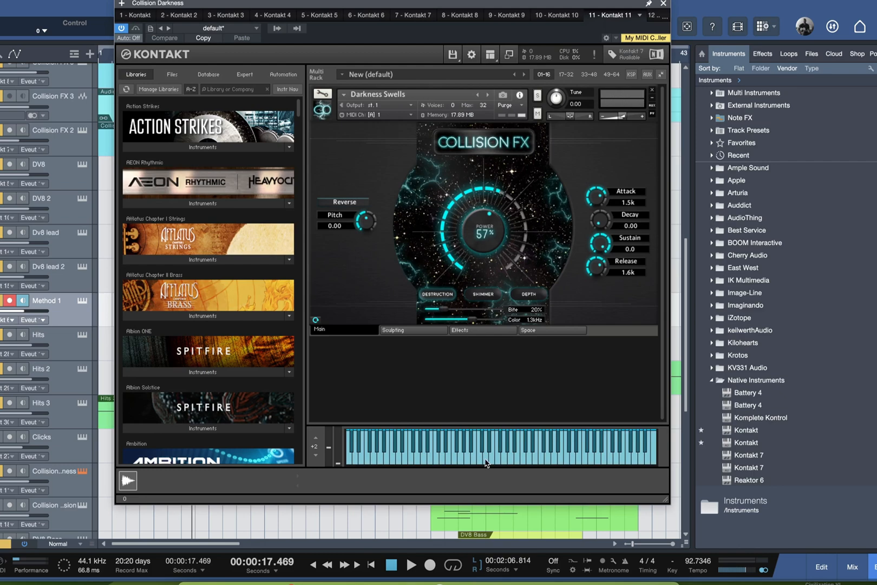
pyautogui.click(485, 463)
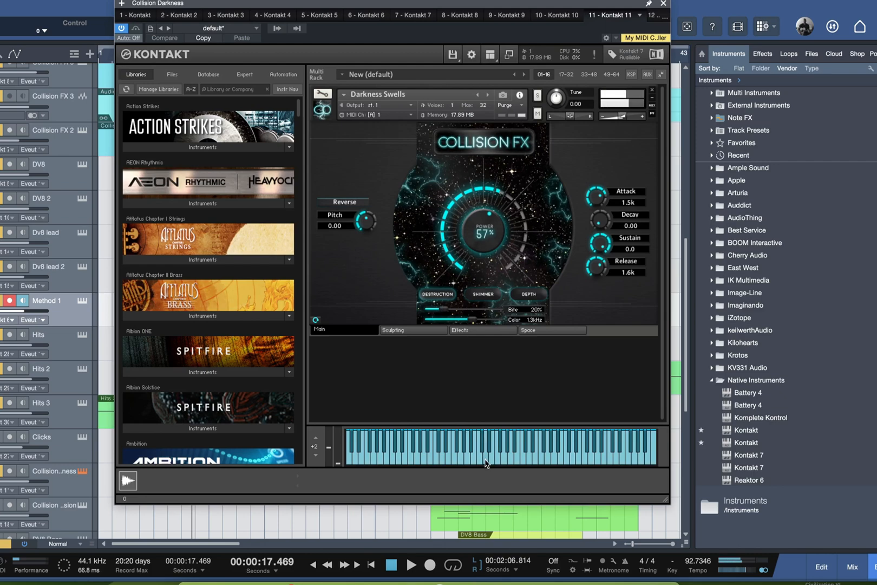
pyautogui.click(663, 3)
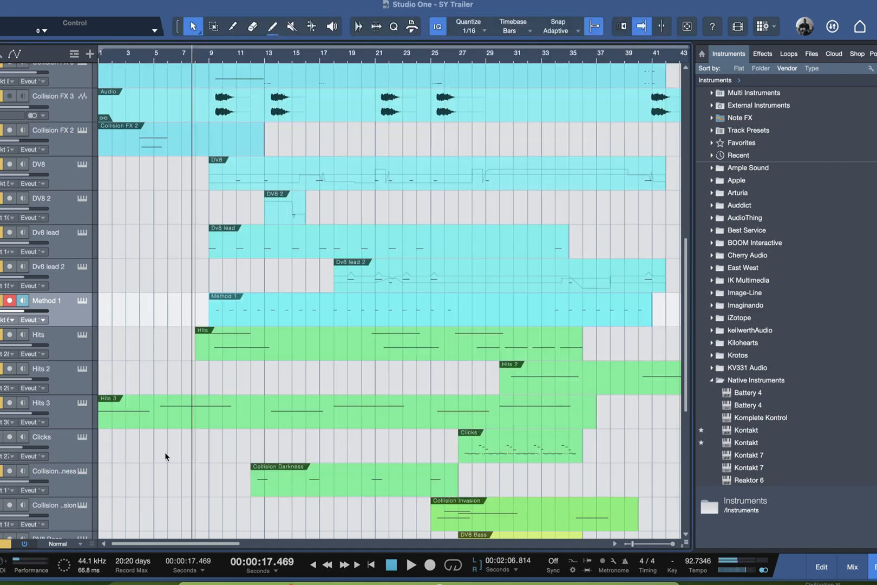
# Step: Open the Hits instrument in Kontakt, audition a note of its Epic Rise Hits 1 patch, and close it
pyautogui.click(68, 349)
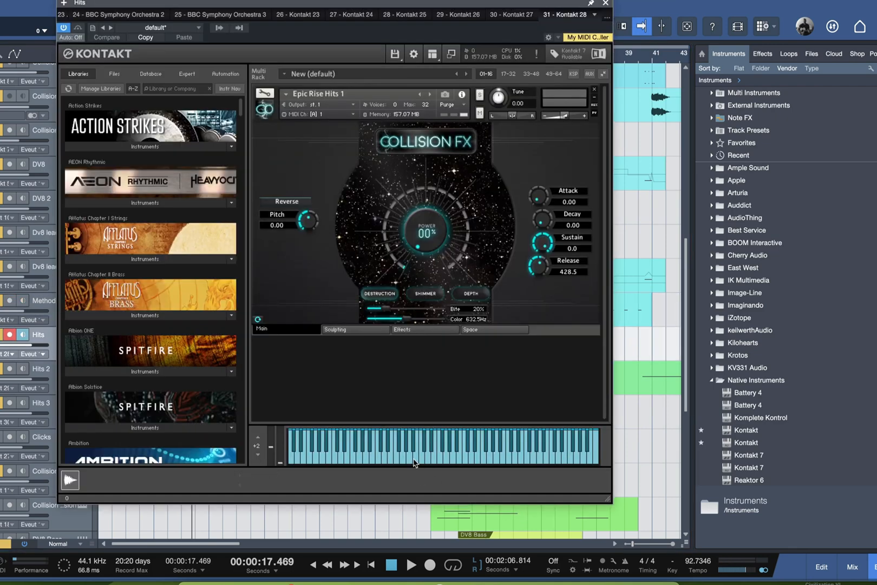
pyautogui.click(415, 460)
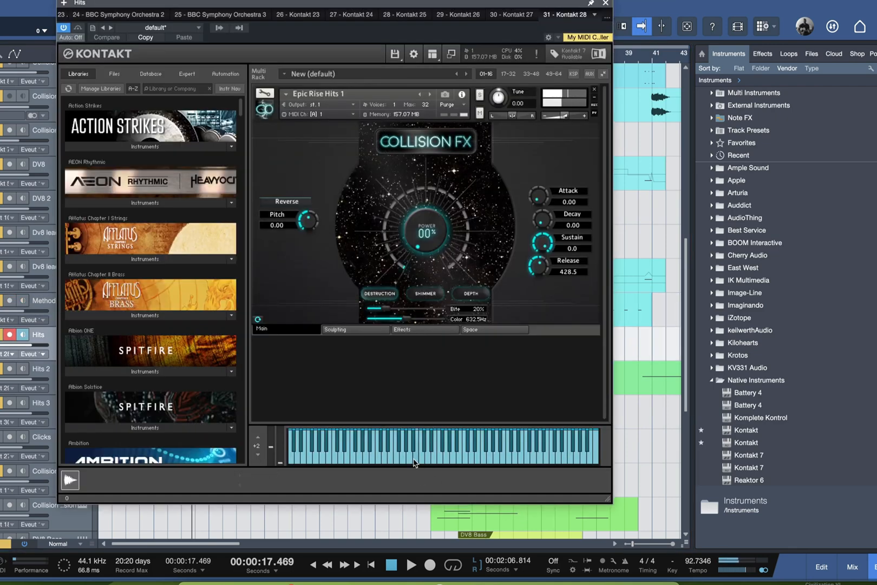
pyautogui.click(604, 3)
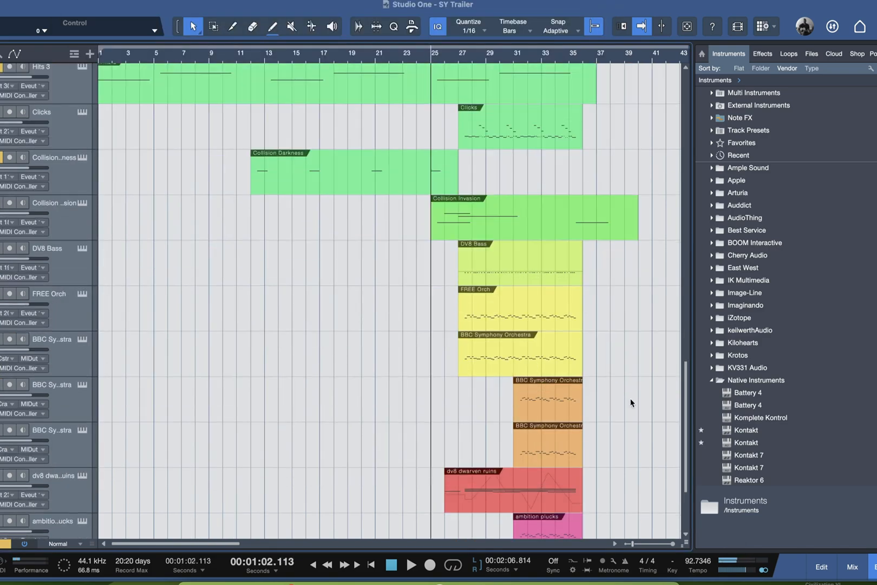
# Step: Play the arrangement from bar 26 to just before bar 28 while viewing the Ambition, Collision FX and DV8 tracks
pyautogui.scroll(2, 635, 399)
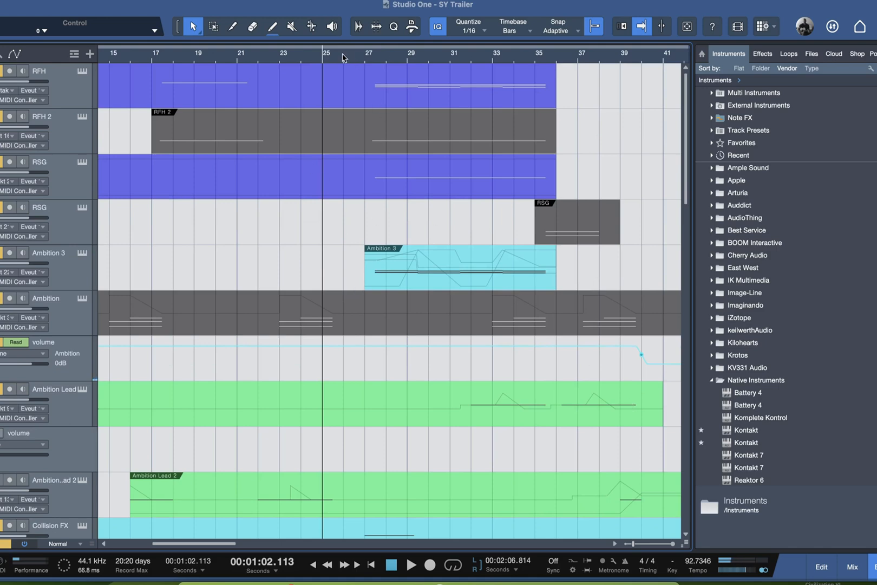
pyautogui.scroll(-10, 379, 347)
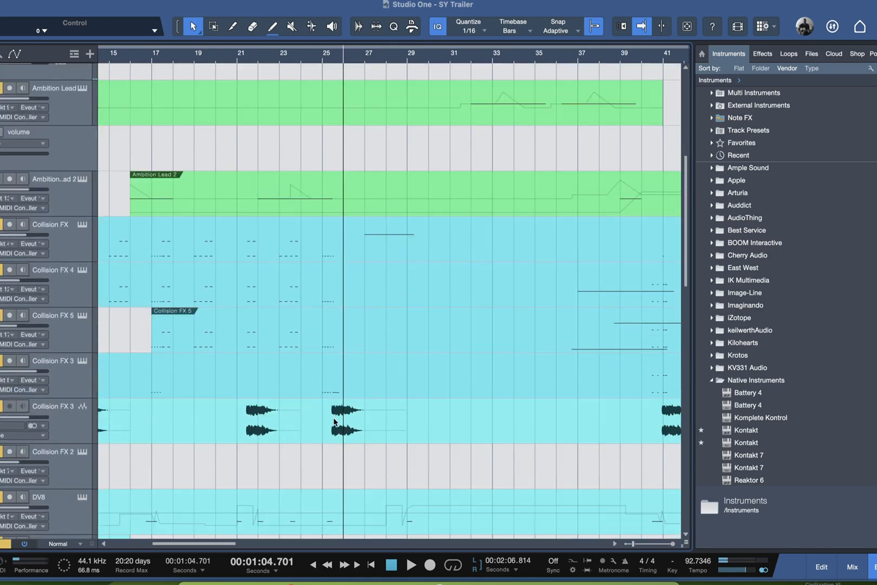
pyautogui.scroll(-1, 345, 420)
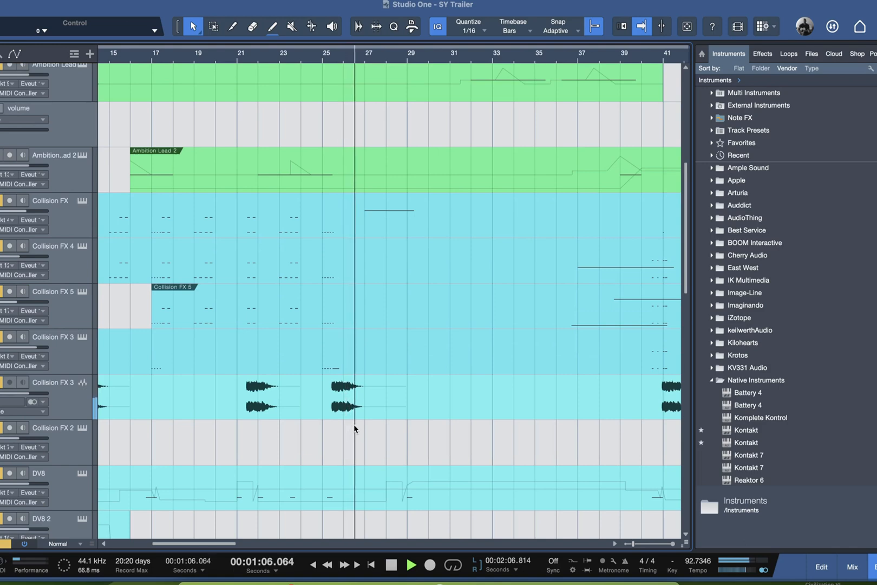
pyautogui.scroll(-2, 354, 426)
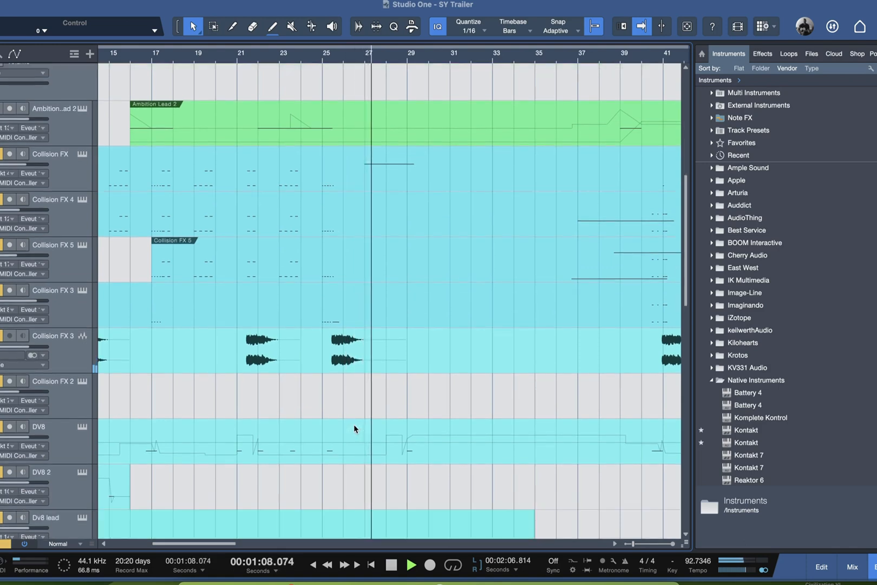
pyautogui.press('space')
# Step: Open the Collision FX part in the note editor, examine the long note starting at bar 27, and close the editor
pyautogui.click(383, 174)
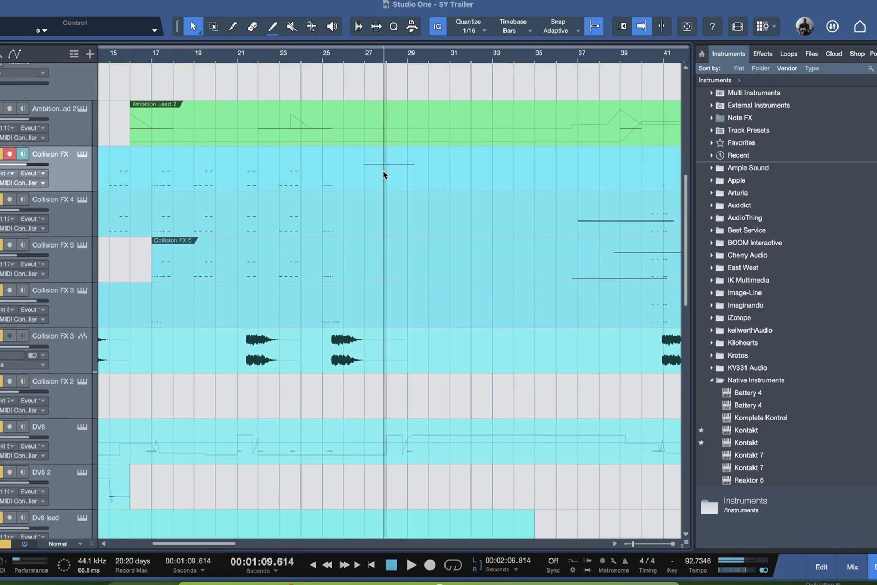
pyautogui.doubleClick(384, 174)
pyautogui.scroll(2, 582, 255)
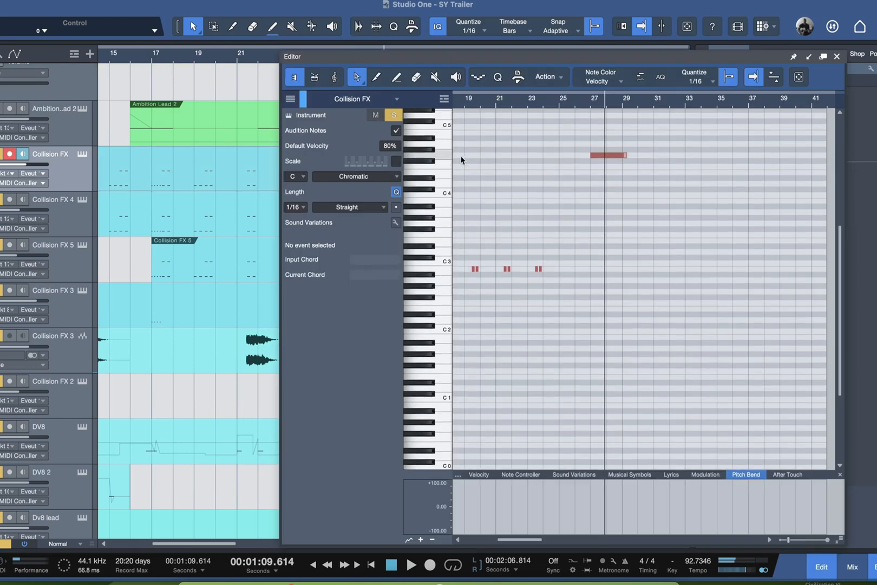
pyautogui.click(837, 57)
# Step: Place the playhead at bar 27 and select the Clicks part
pyautogui.click(367, 54)
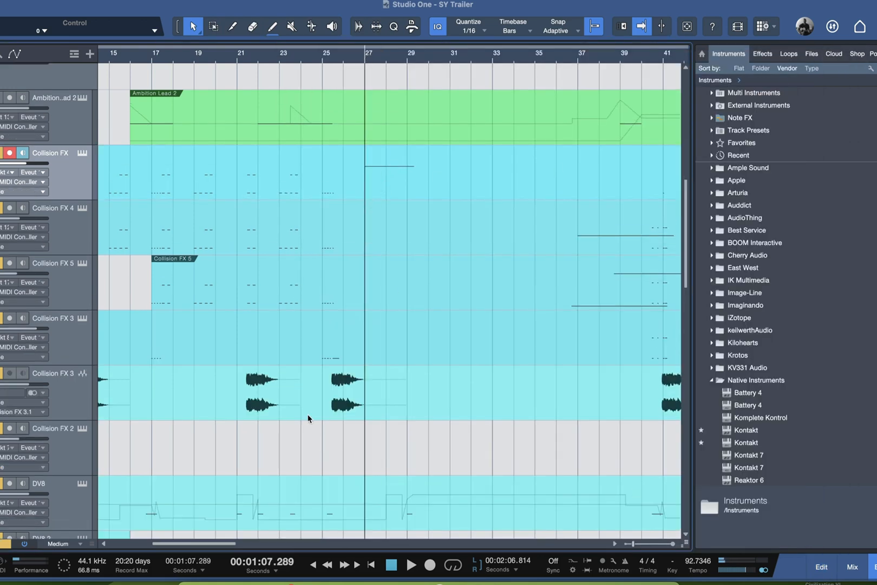
pyautogui.scroll(-10, 308, 418)
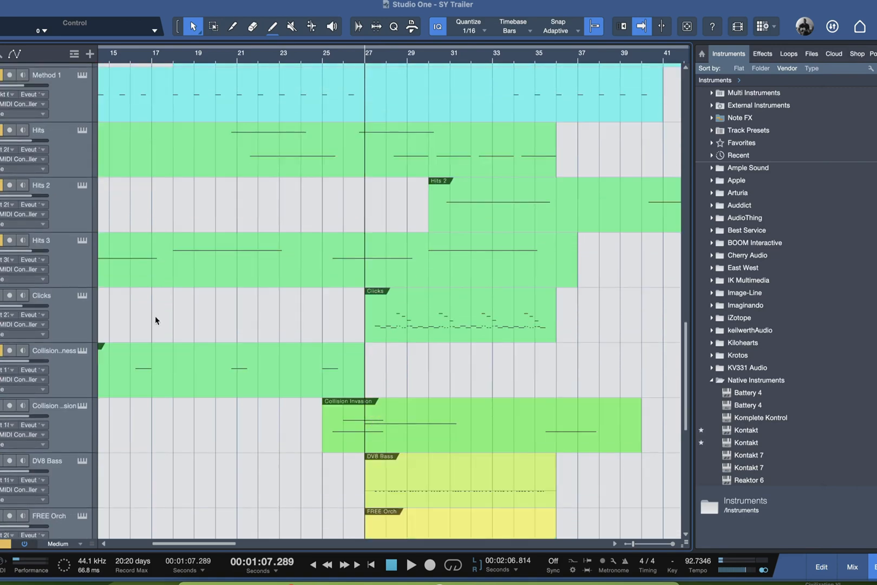
pyautogui.click(406, 306)
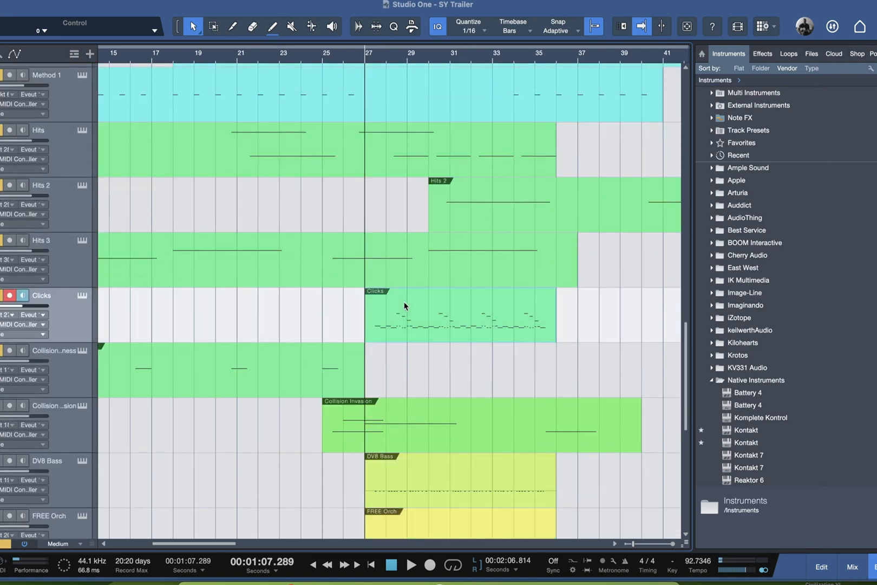
# Step: Open the Clicks instrument in Kontakt, search its libraries for "coll", audition notes of the Percussive Clicks patch, and close it
pyautogui.click(84, 293)
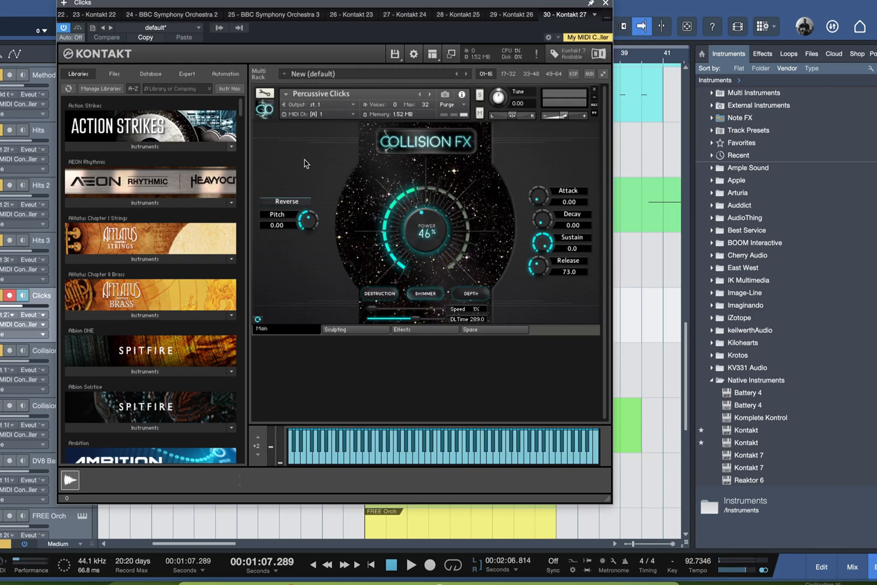
pyautogui.click(185, 90)
pyautogui.write('coll')
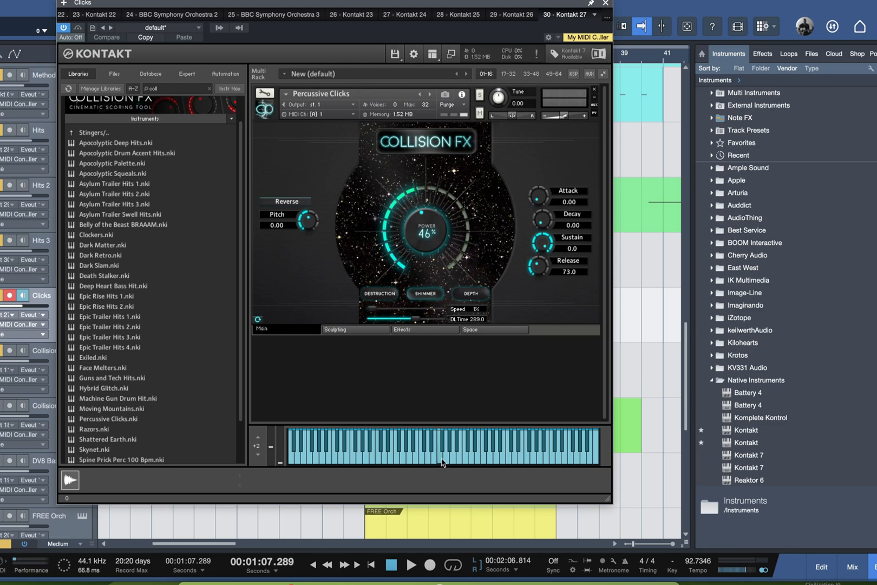
pyautogui.click(487, 464)
pyautogui.click(510, 464)
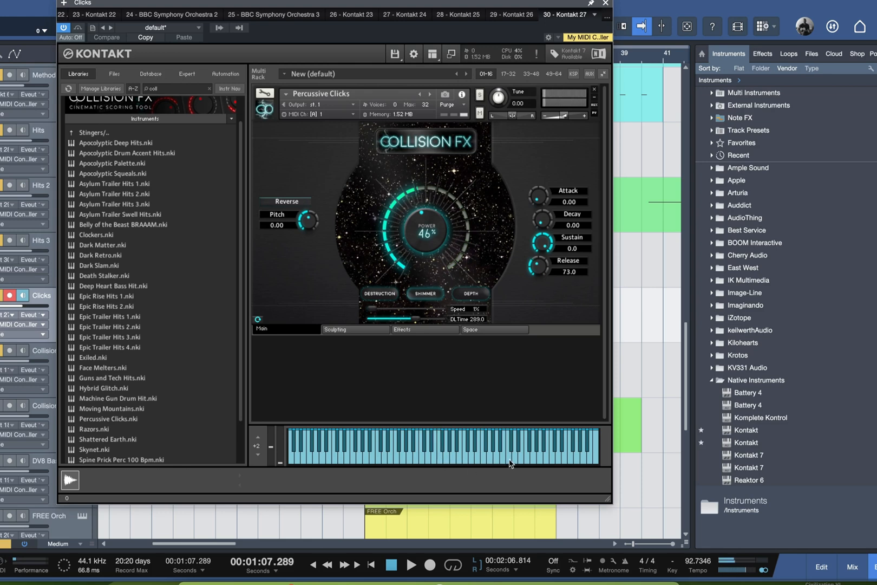
pyautogui.click(487, 450)
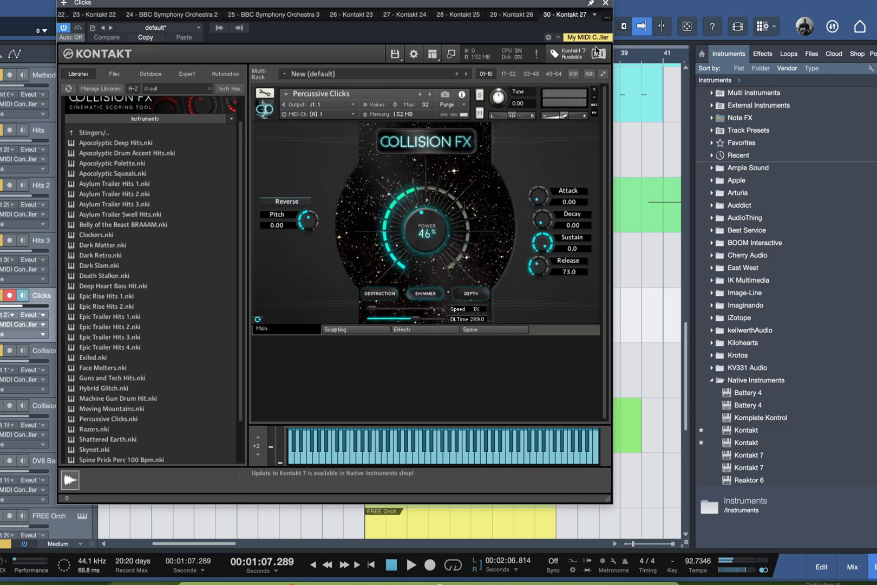
pyautogui.click(606, 3)
# Step: Start playback of the arrangement from bar 27 with the Clicks, DV8 Bass and orchestra tracks in view
pyautogui.scroll(-1, 456, 290)
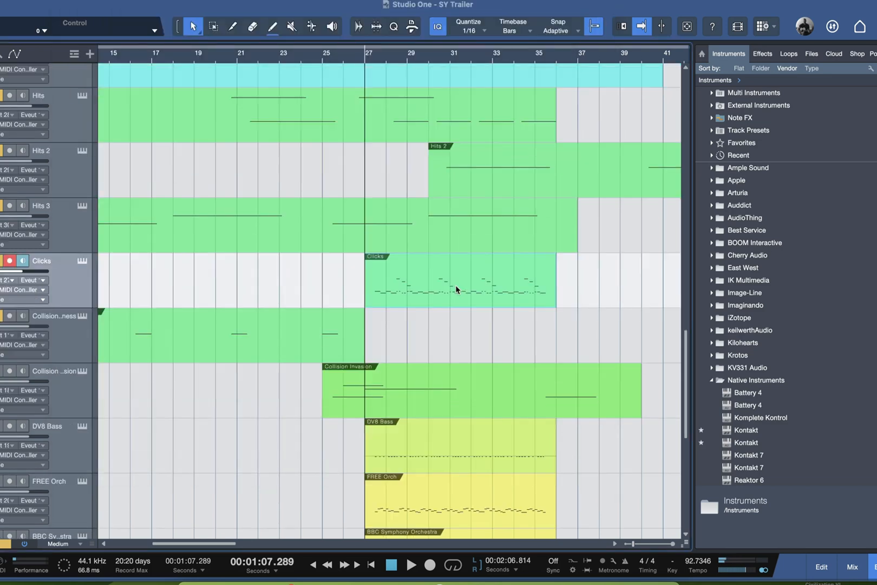
pyautogui.scroll(1, 439, 288)
pyautogui.scroll(1, 436, 294)
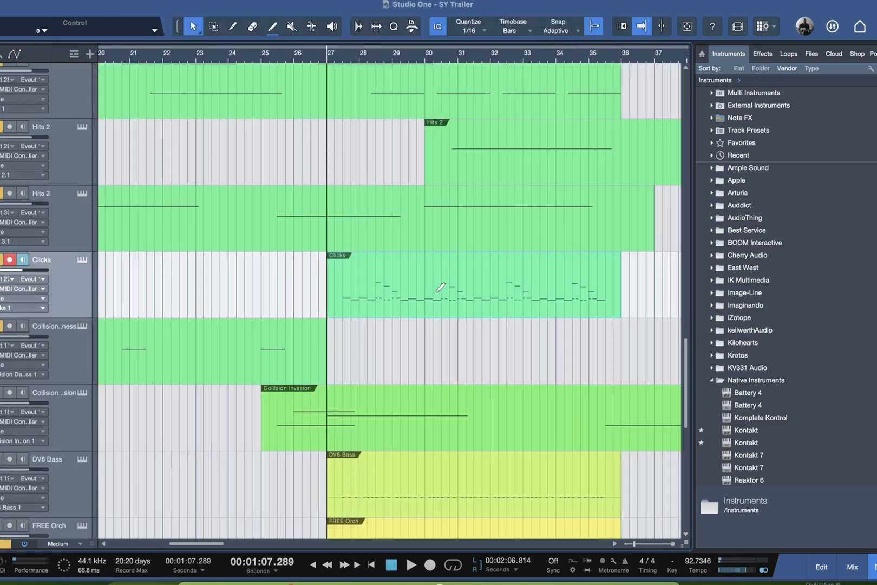
pyautogui.scroll(-1, 434, 288)
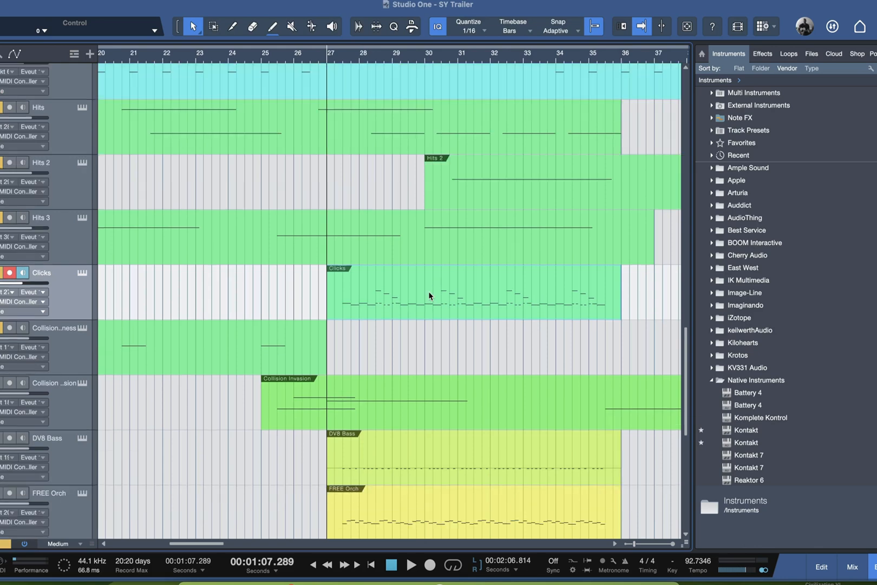
pyautogui.scroll(-3, 183, 327)
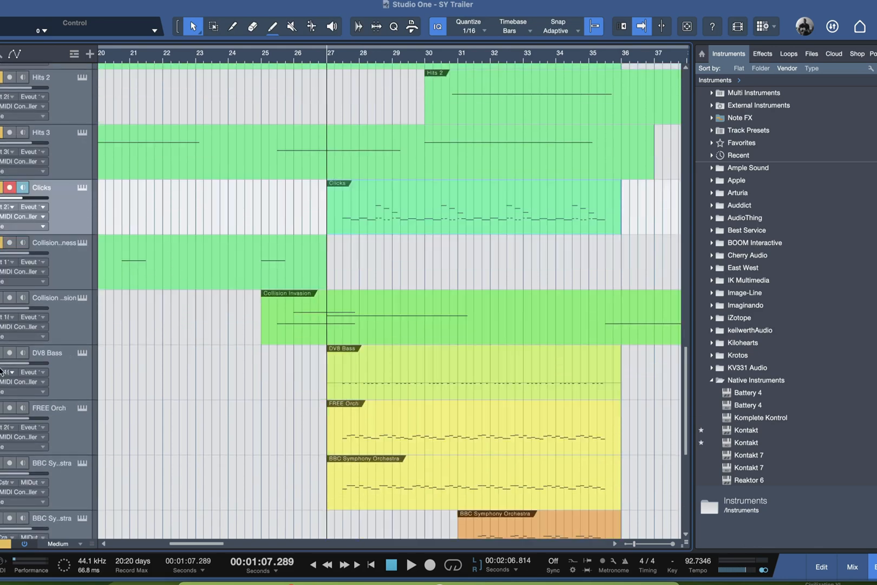
pyautogui.press('space')
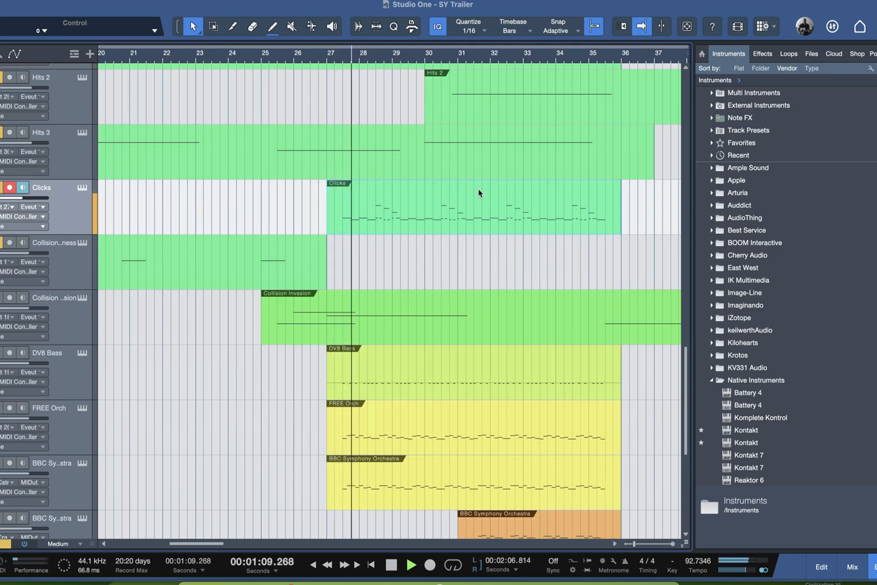
# Step: Open the Clicks part in the note editor, stop playback after bar 31, select the higher notes from 30.3 to 31, and close the editor
pyautogui.doubleClick(378, 212)
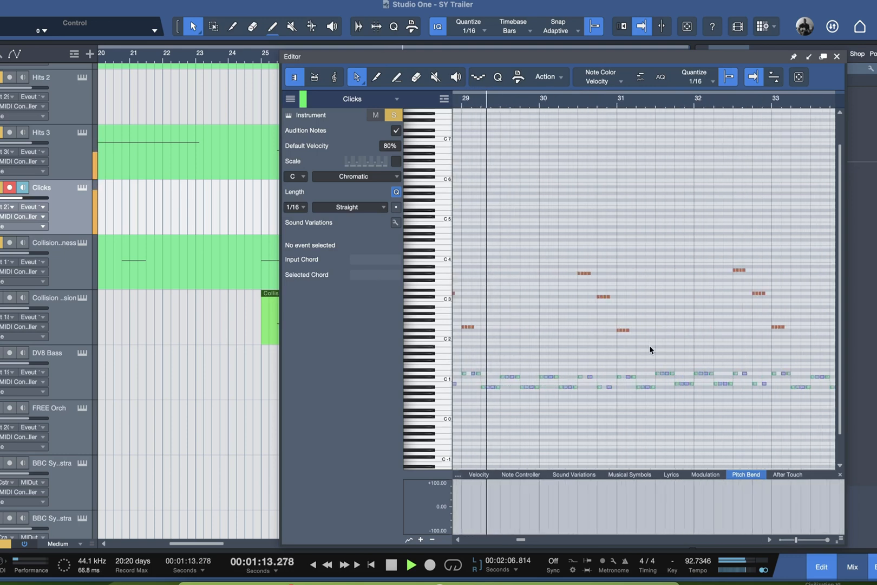
pyautogui.scroll(5, 651, 346)
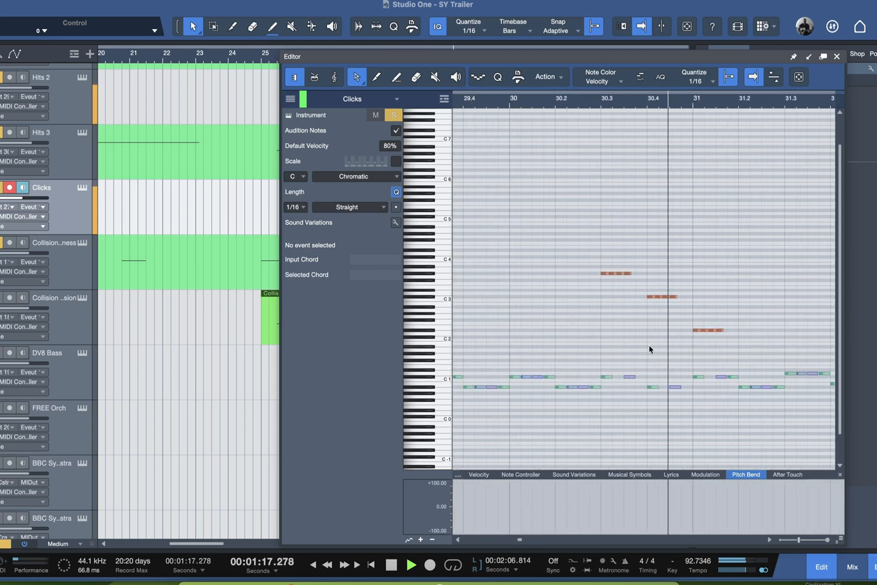
pyautogui.press('space')
pyautogui.moveTo(726, 352); pyautogui.dragTo(601, 243)
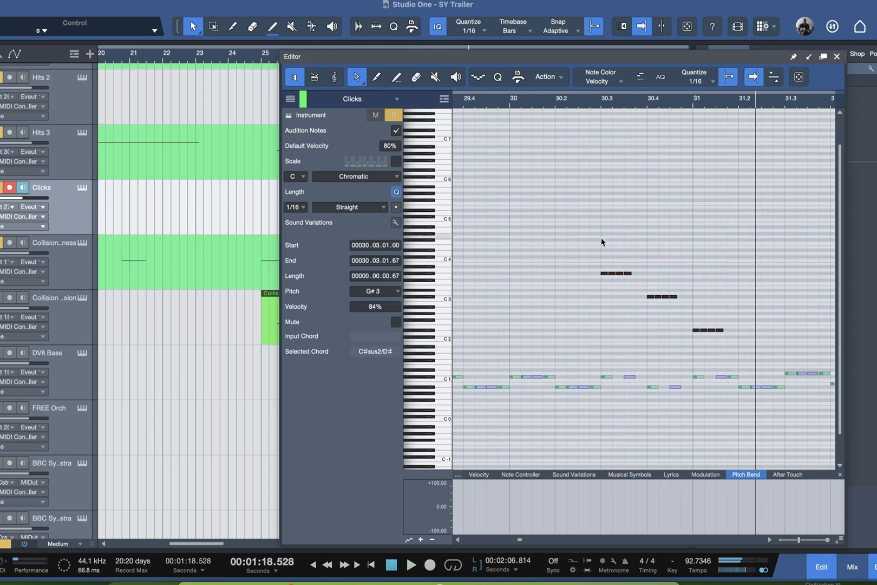
pyautogui.click(837, 57)
# Step: Place the playhead midway through bar 27, open the DV8 Bass instrument in Kontakt to view its patch, and close it
pyautogui.click(342, 57)
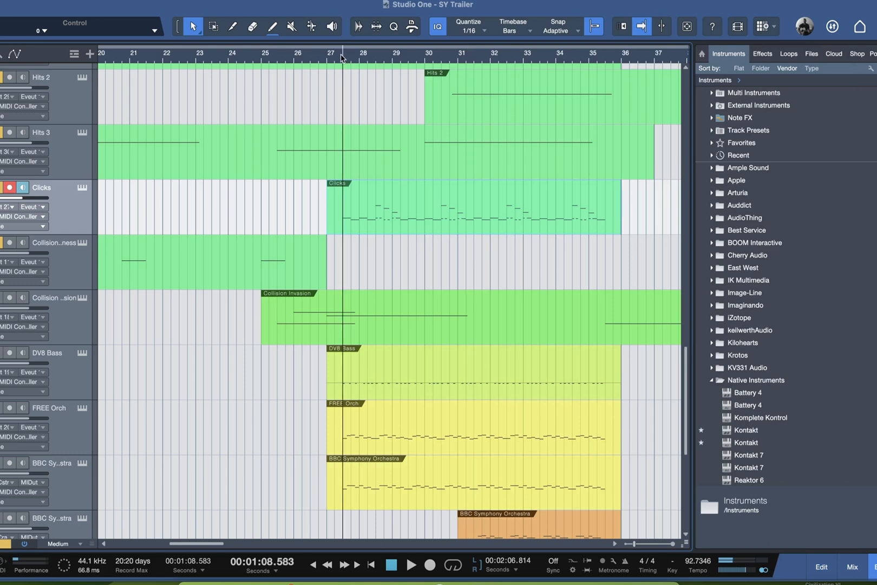
pyautogui.scroll(-1, 401, 270)
pyautogui.scroll(-2, 400, 270)
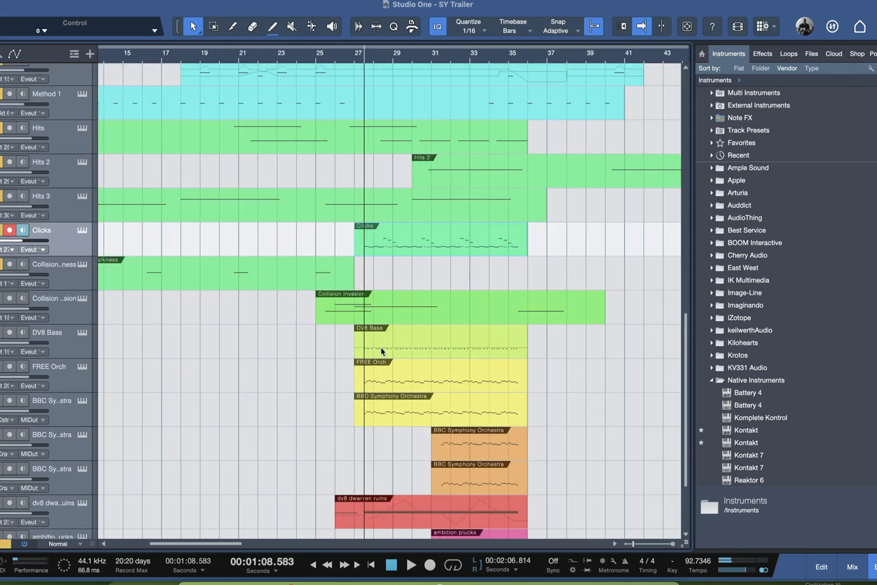
pyautogui.click(83, 334)
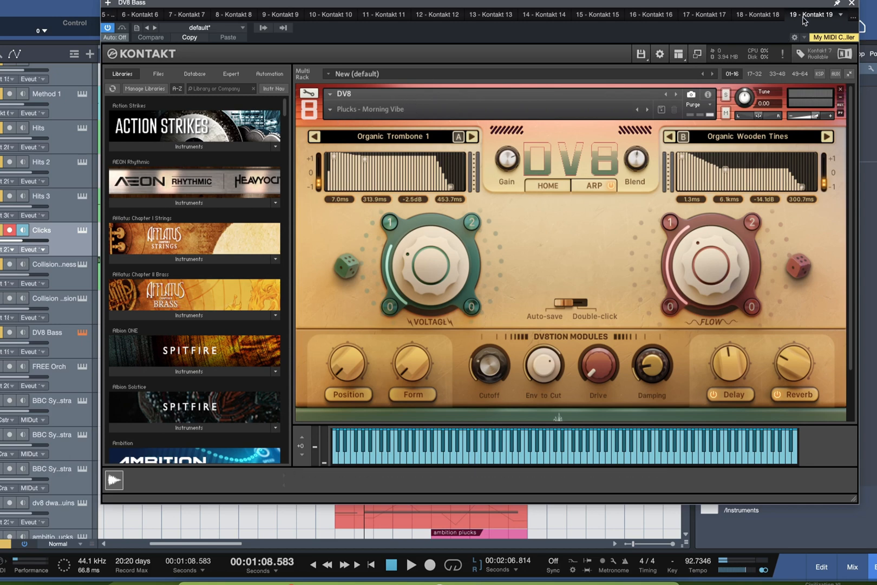
pyautogui.click(851, 5)
# Step: Play the arrangement from midway through bar 27 to just before bar 36, opening the DV8 Bass part and viewing the other tracks
pyautogui.scroll(-3, 371, 162)
pyautogui.press('space')
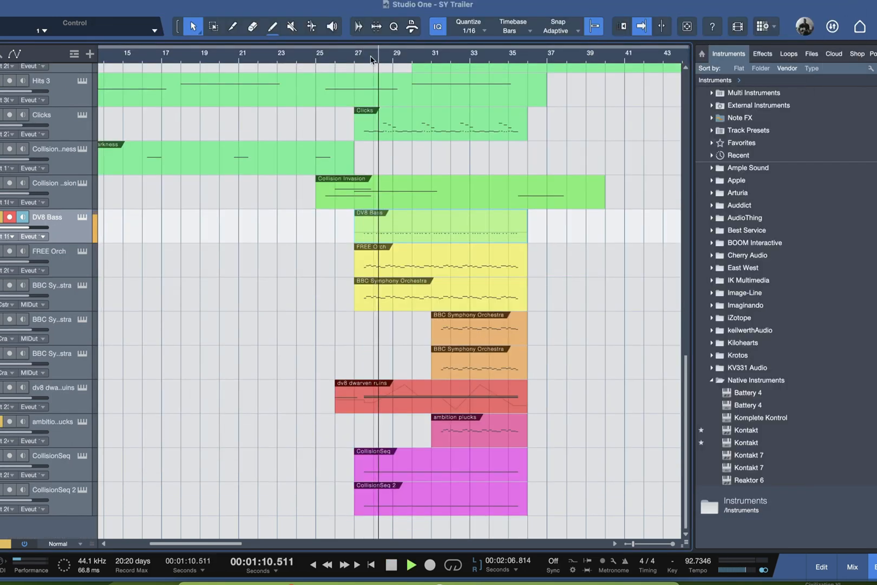
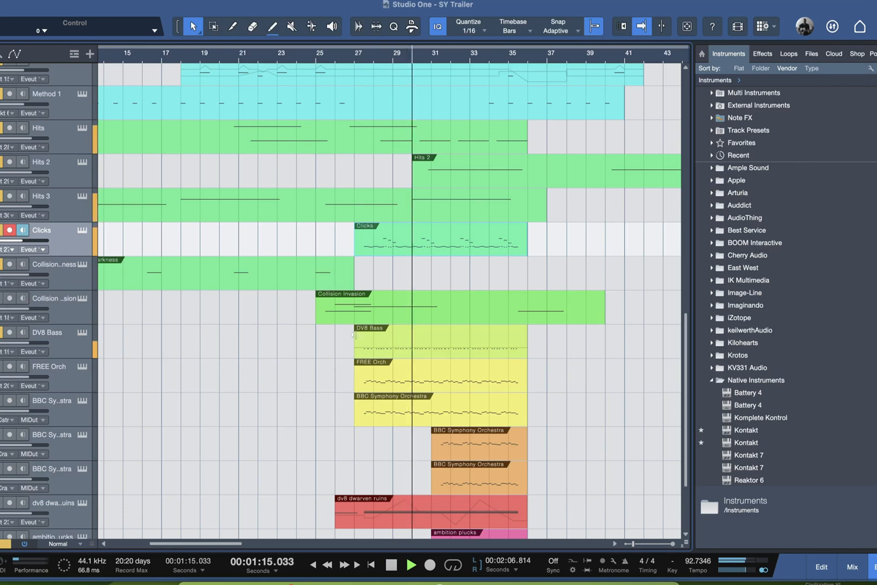
pyautogui.doubleClick(389, 339)
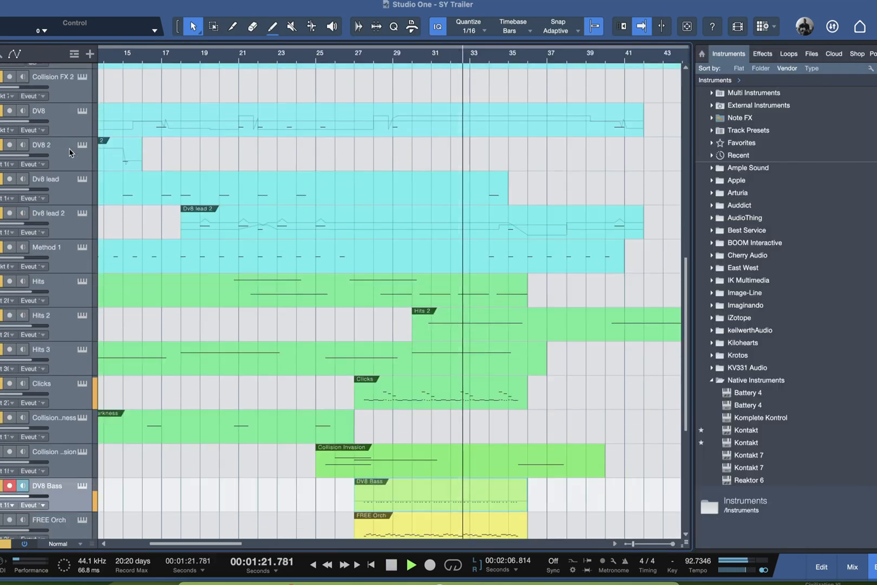
pyautogui.scroll(-1, 70, 153)
pyautogui.scroll(-3, 69, 153)
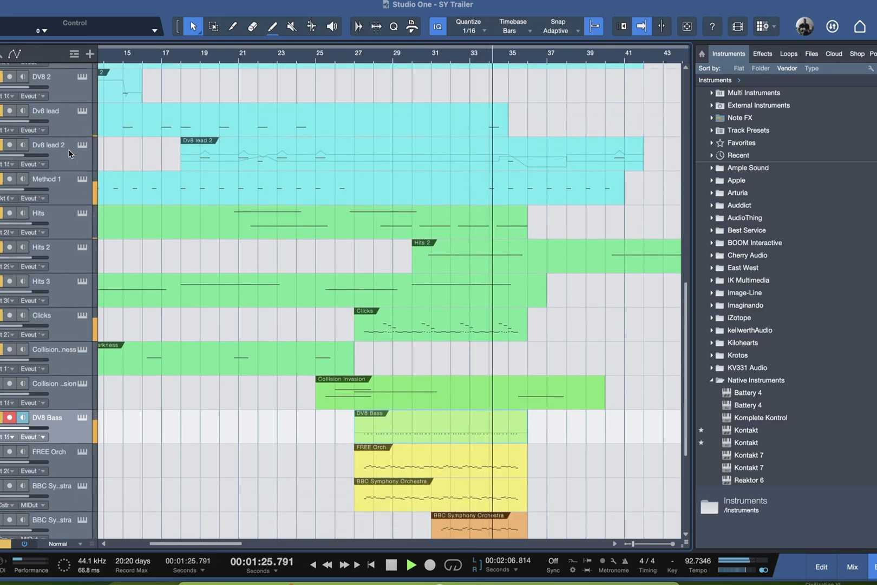
pyautogui.scroll(-7, 190, 259)
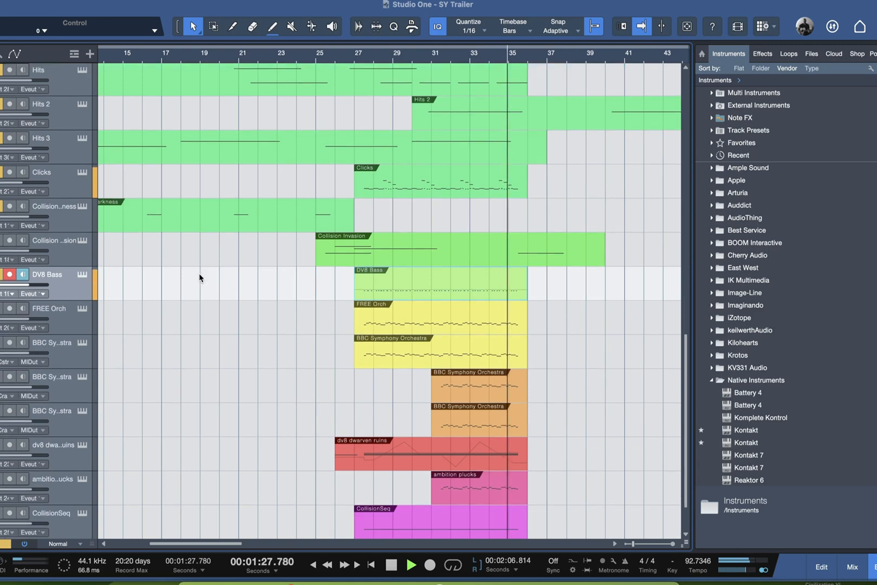
pyautogui.scroll(-5, 199, 273)
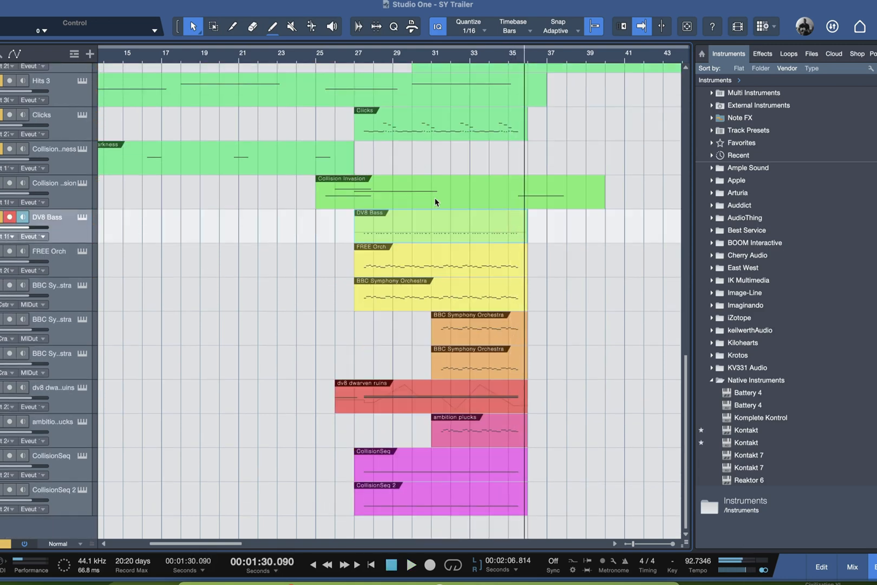
# Step: Open the Ambition 3 part in the note editor and inspect its chords with the playhead in bars 27 and 29
pyautogui.scroll(15, 436, 202)
pyautogui.doubleClick(428, 221)
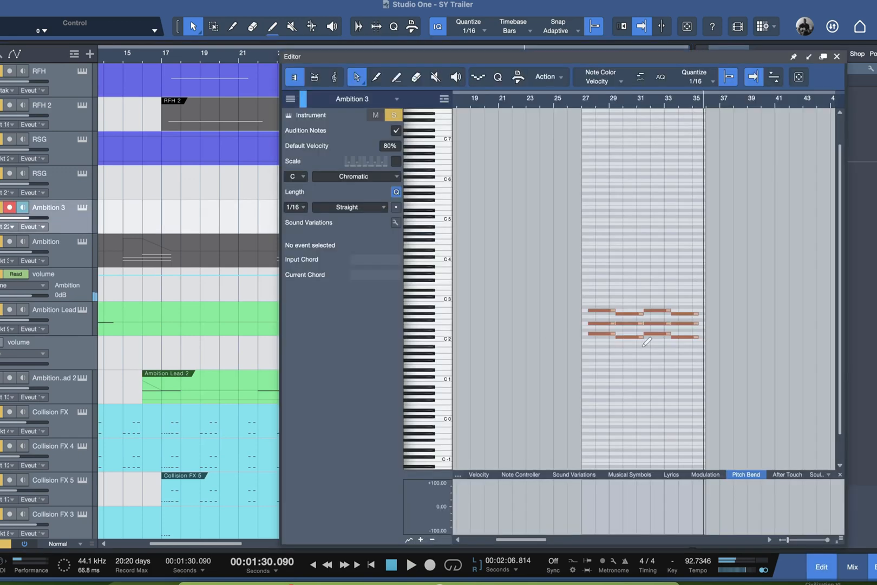
pyautogui.scroll(4, 628, 369)
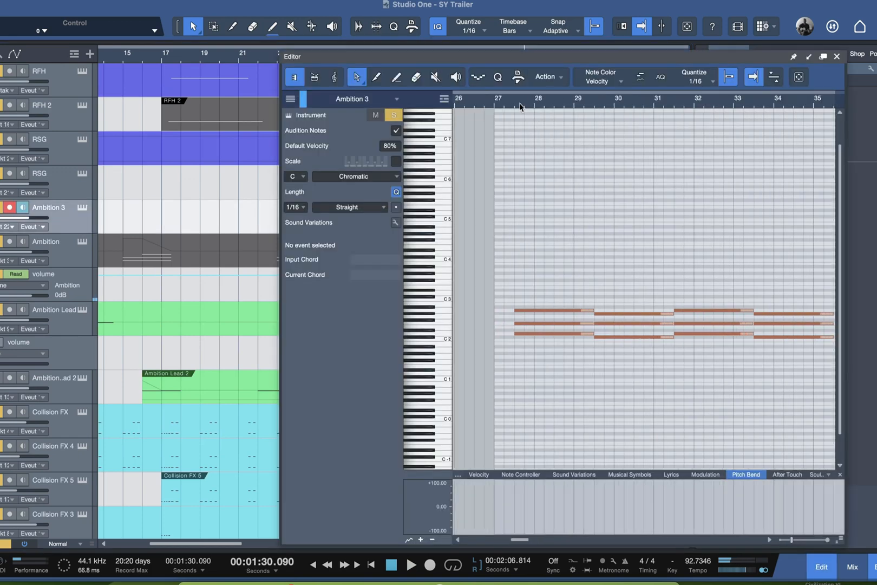
pyautogui.click(515, 106)
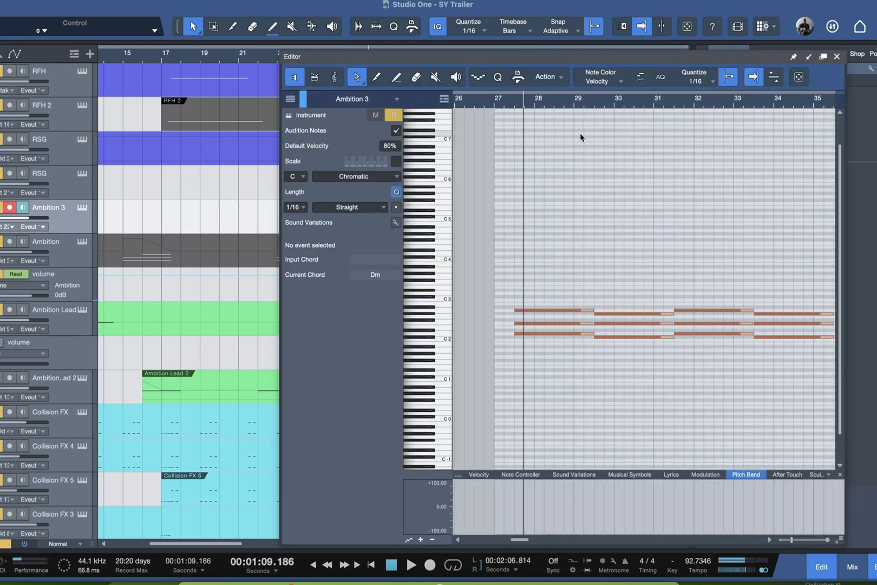
pyautogui.click(596, 105)
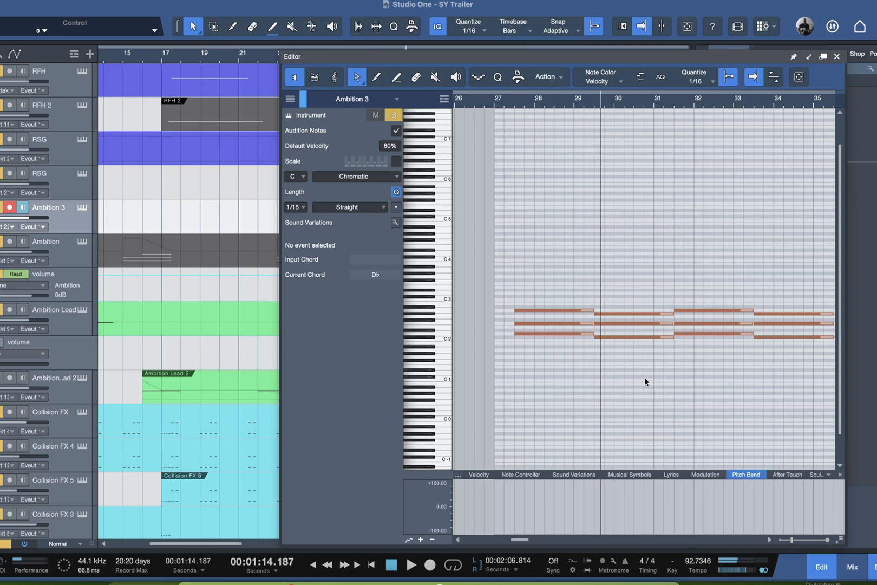
pyautogui.click(514, 106)
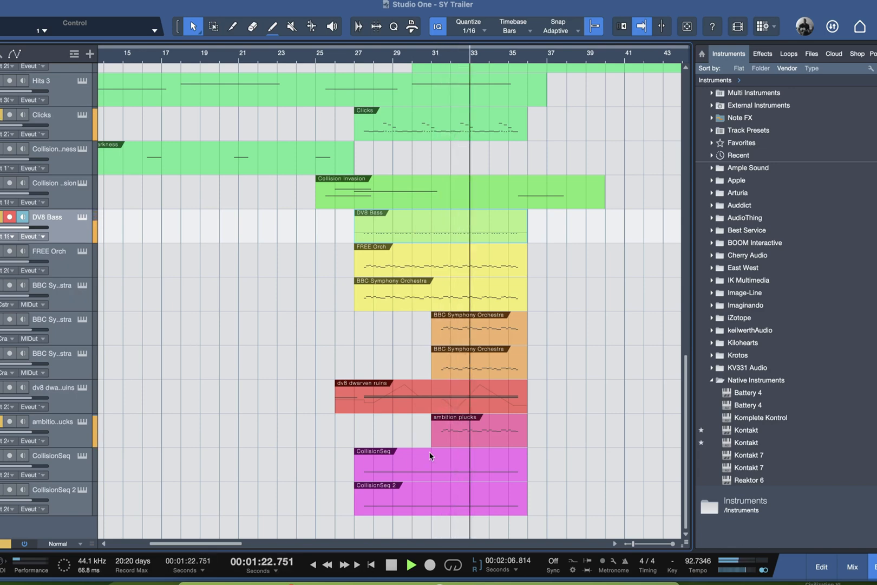
# Step: Open the ambition plucks part in the note editor during playback, examine its notes up to bar 35, and close the editor
pyautogui.doubleClick(460, 440)
pyautogui.hotkey('shift', 'e')
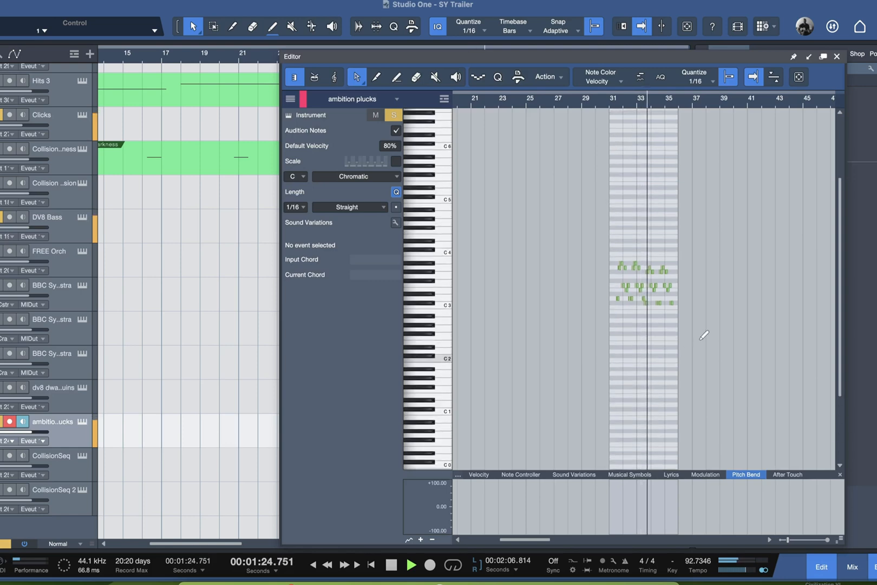
pyautogui.scroll(5, 674, 338)
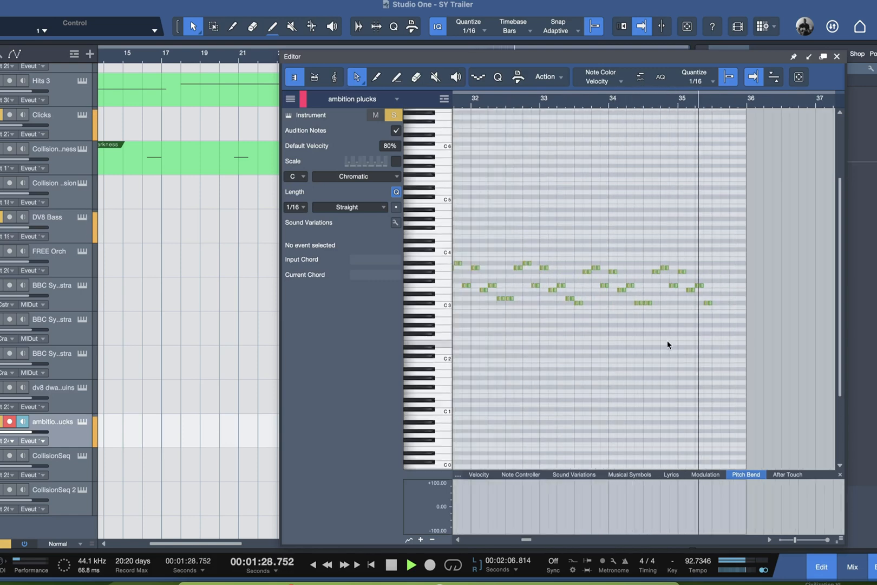
pyautogui.click(838, 57)
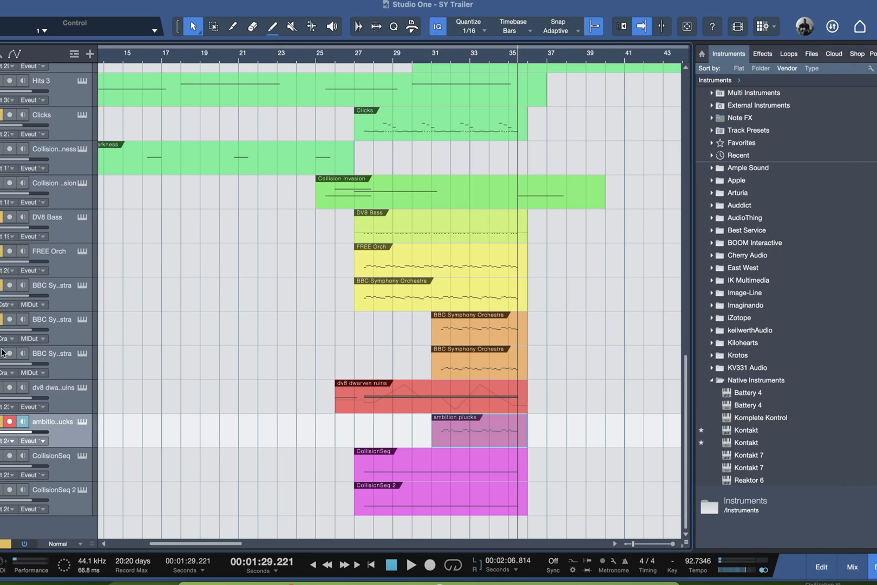
# Step: Open the two orange BBC Symphony Orchestra tracks' instruments, including the Strings: Celli patch with Spiccato, and close each one
pyautogui.click(75, 366)
pyautogui.click(82, 353)
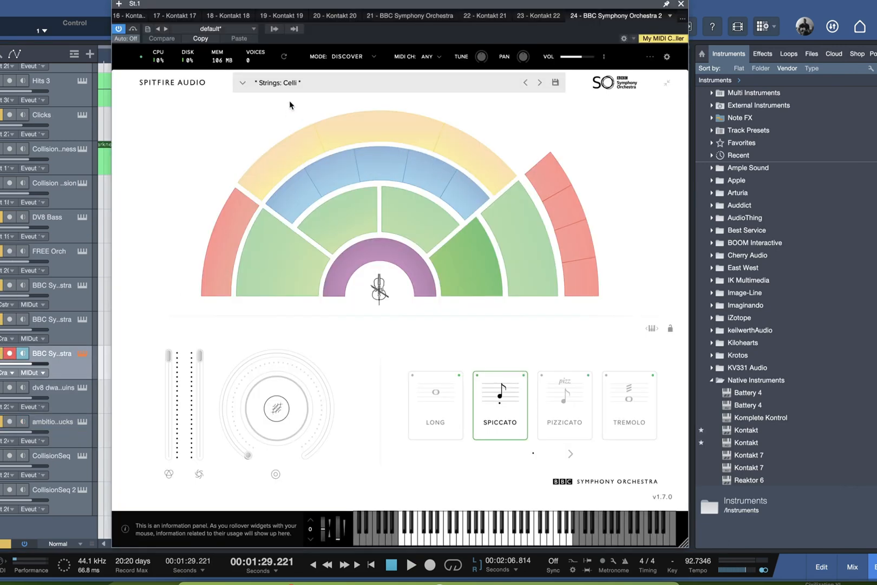
pyautogui.click(681, 4)
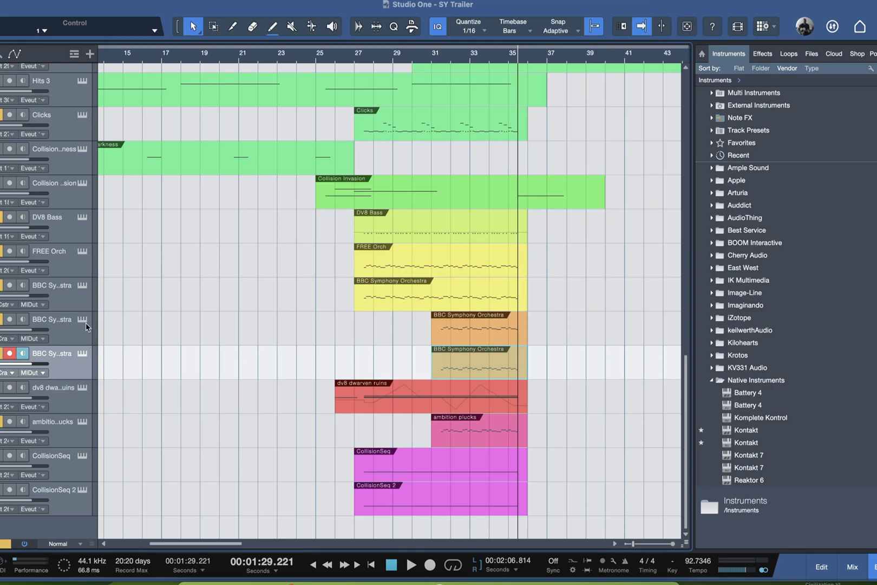
pyautogui.click(82, 319)
pyautogui.click(682, 4)
# Step: Play the arrangement from bar 31 to just before bar 36, and return the playhead to bar 27
pyautogui.click(431, 59)
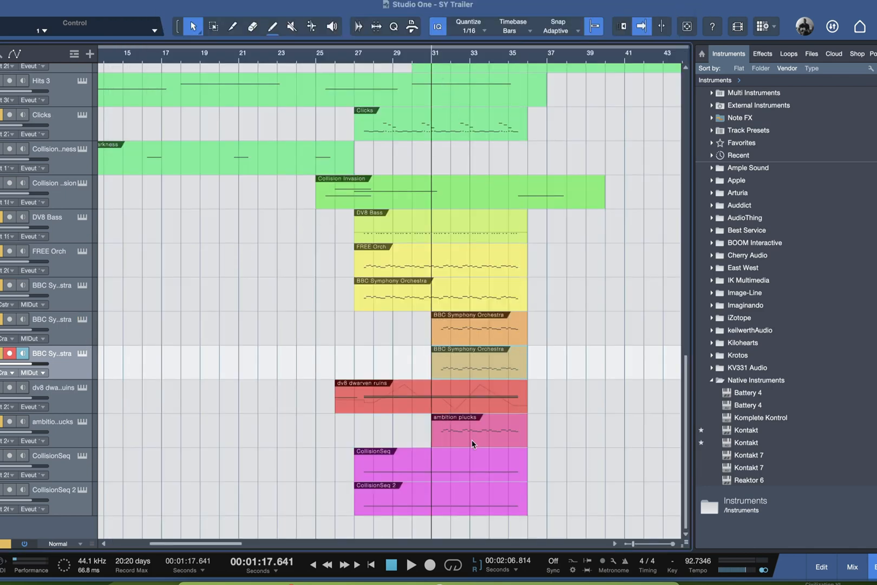
pyautogui.press('space')
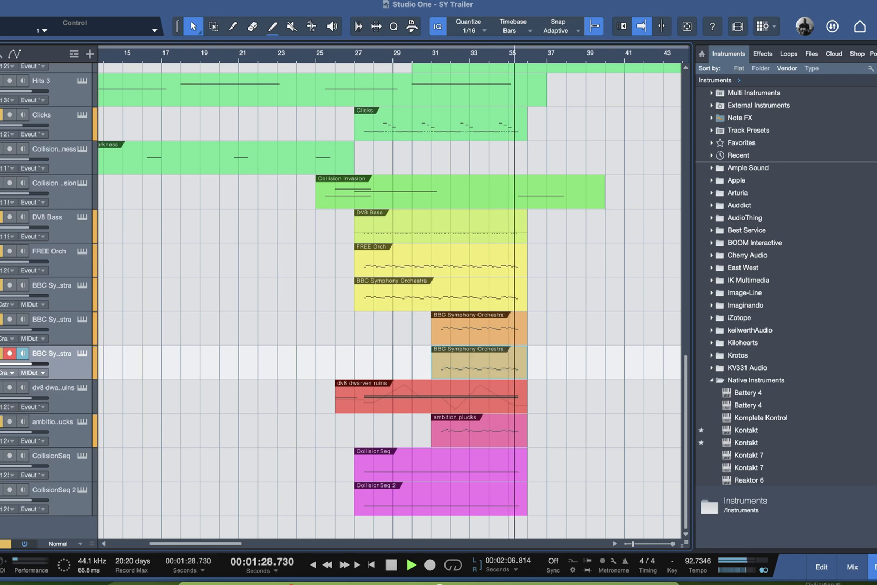
pyautogui.press('space')
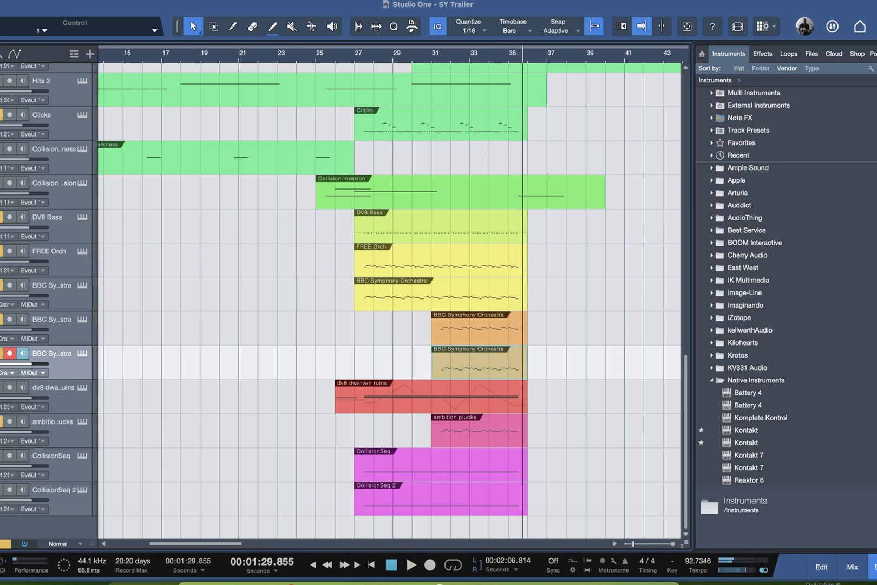
pyautogui.click(355, 57)
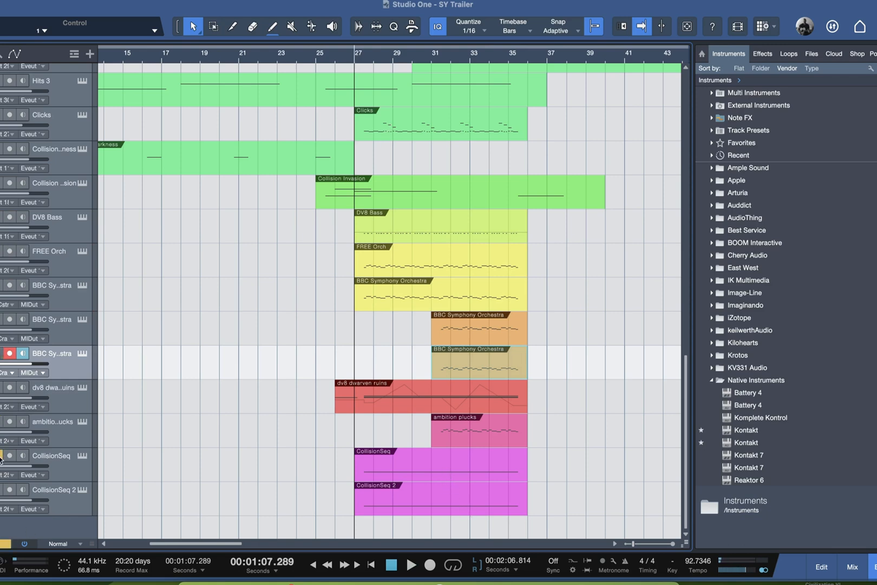
# Step: Open the CollisionSeq track's instrument, filter the Kontakt libraries by "coll", and open Collision FX's Tempo Sync Sequences folder
pyautogui.click(82, 457)
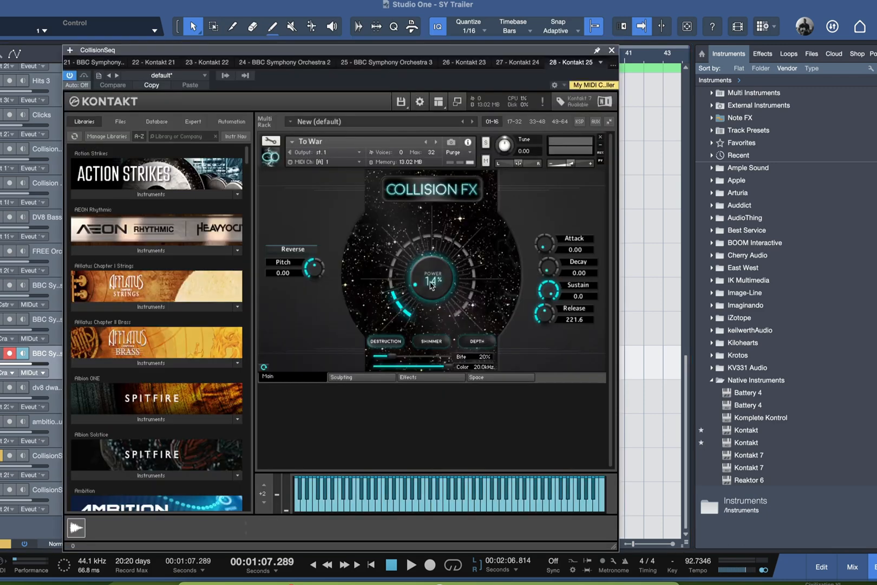
pyautogui.click(181, 137)
pyautogui.write('coll')
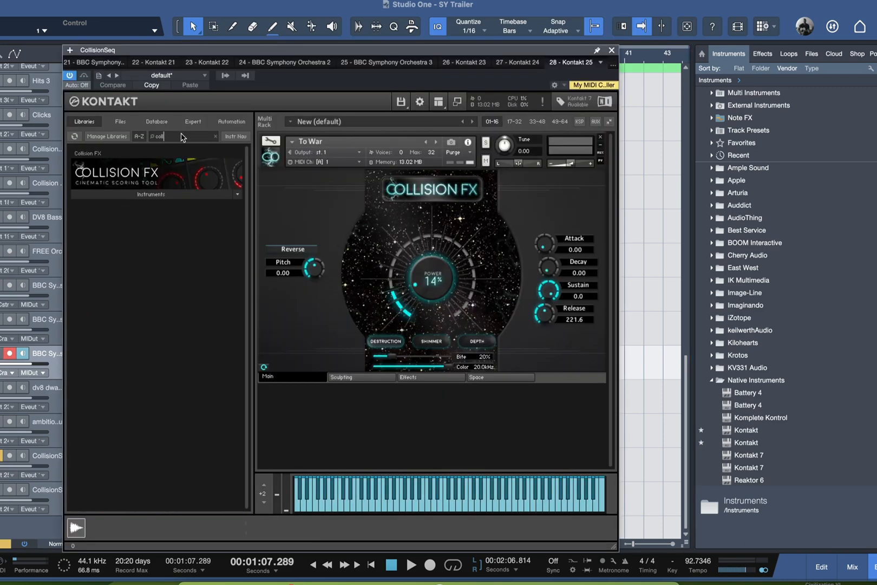
pyautogui.click(160, 194)
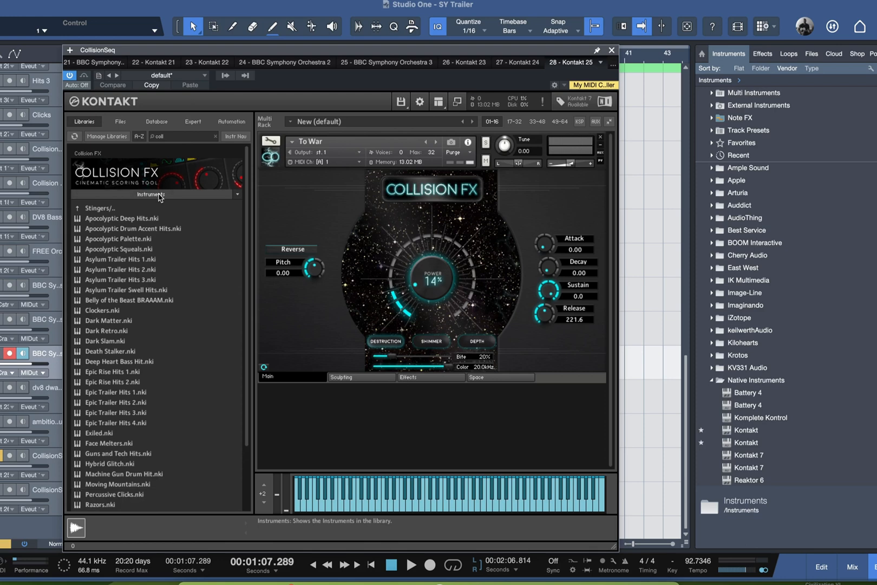
pyautogui.click(111, 209)
pyautogui.click(113, 249)
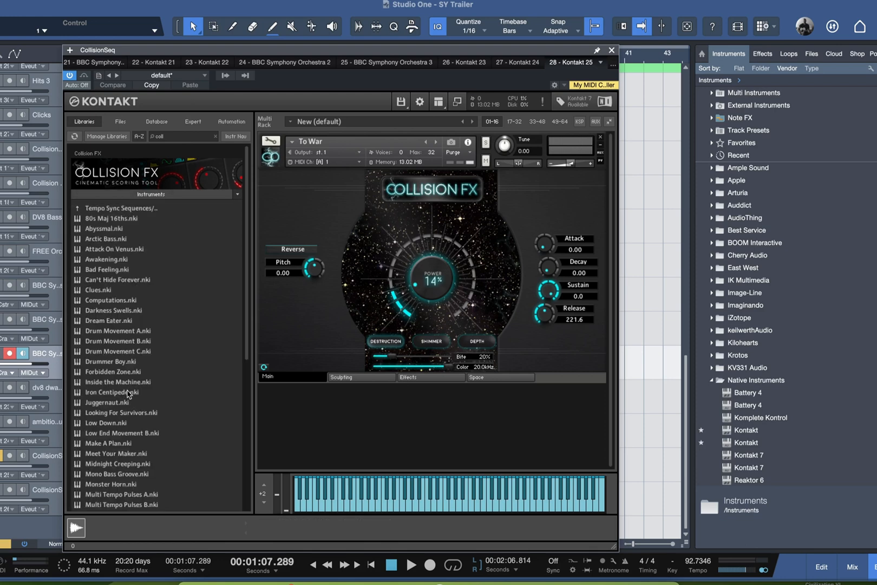
# Step: Look through the Tempo Sync Sequences patches down to To War, audition a note, and close the instrument
pyautogui.scroll(-10, 135, 390)
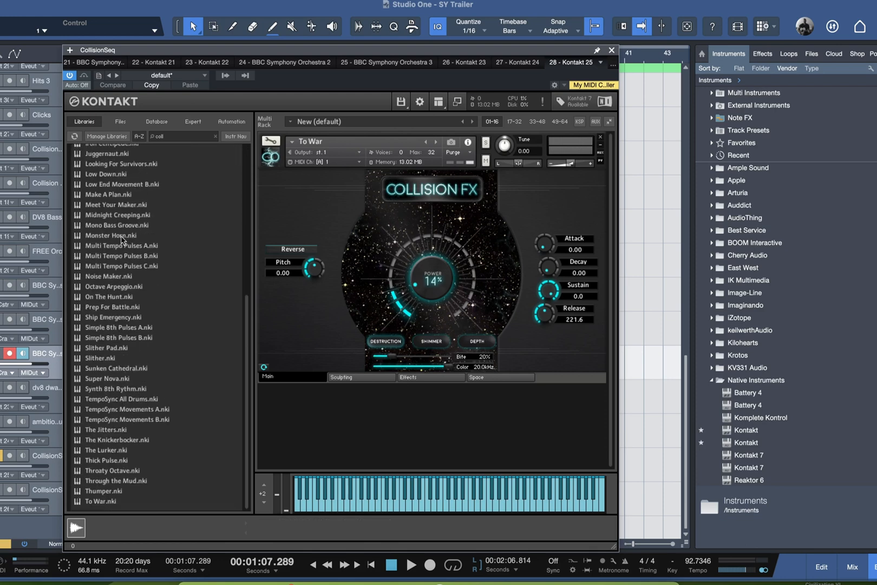
pyautogui.scroll(10, 122, 435)
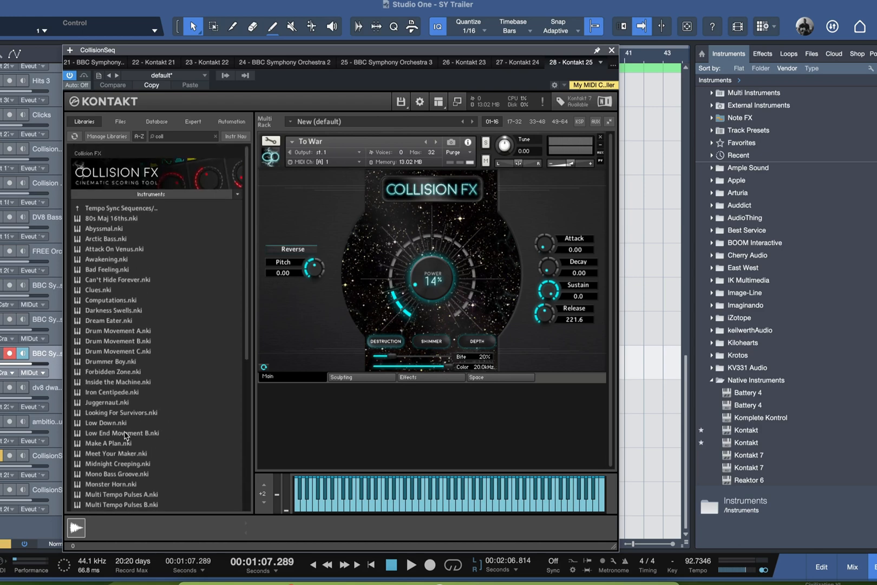
pyautogui.scroll(-8, 115, 323)
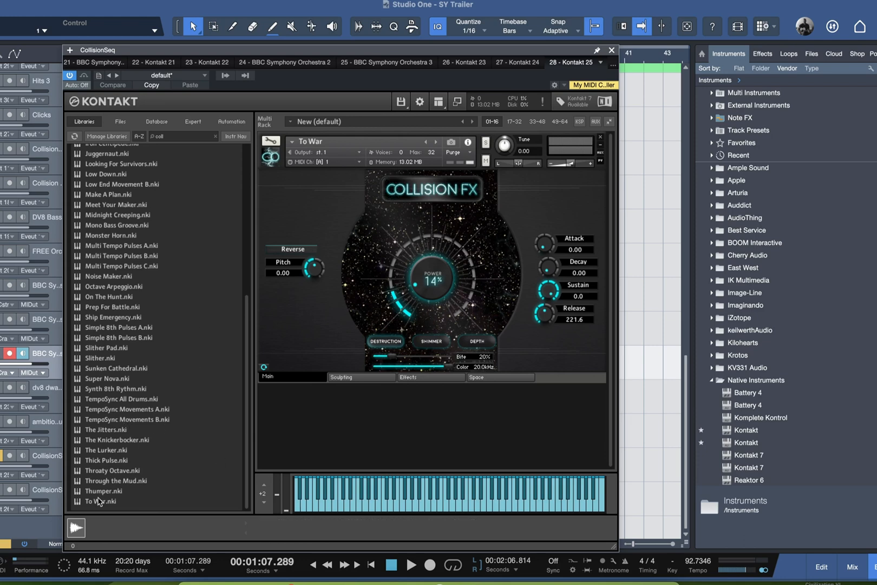
pyautogui.click(438, 511)
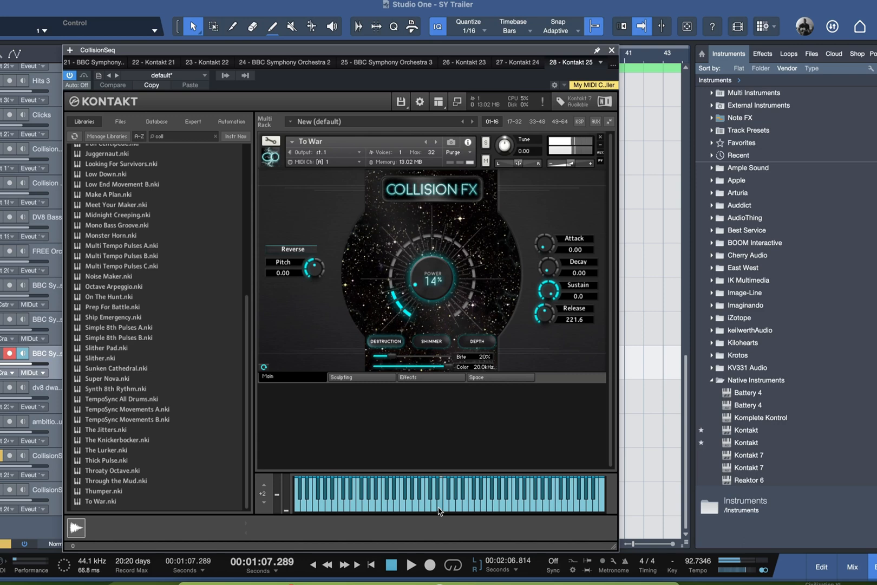
pyautogui.click(612, 50)
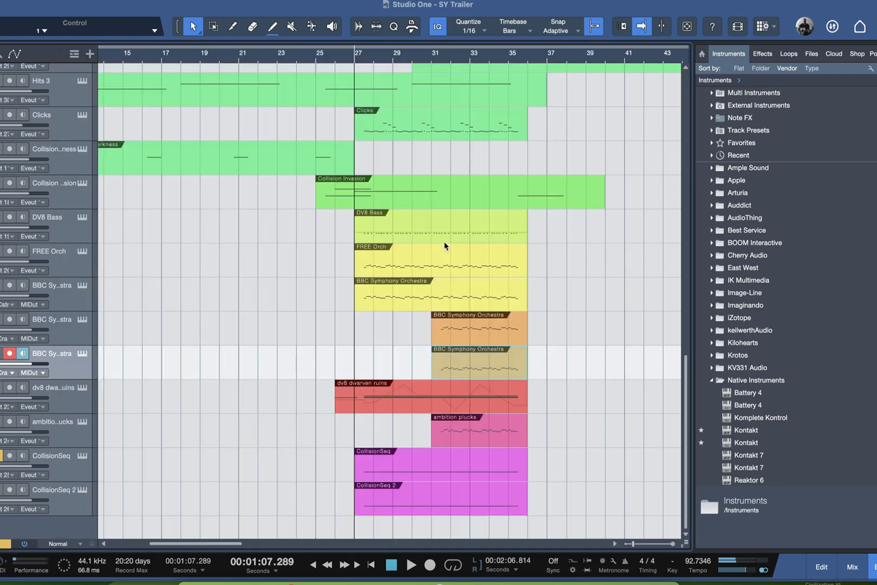
# Step: Place the playhead at the start of bar 27 and play the CollisionSeq and CollisionSeq 2 parts
pyautogui.click(370, 58)
pyautogui.click(359, 55)
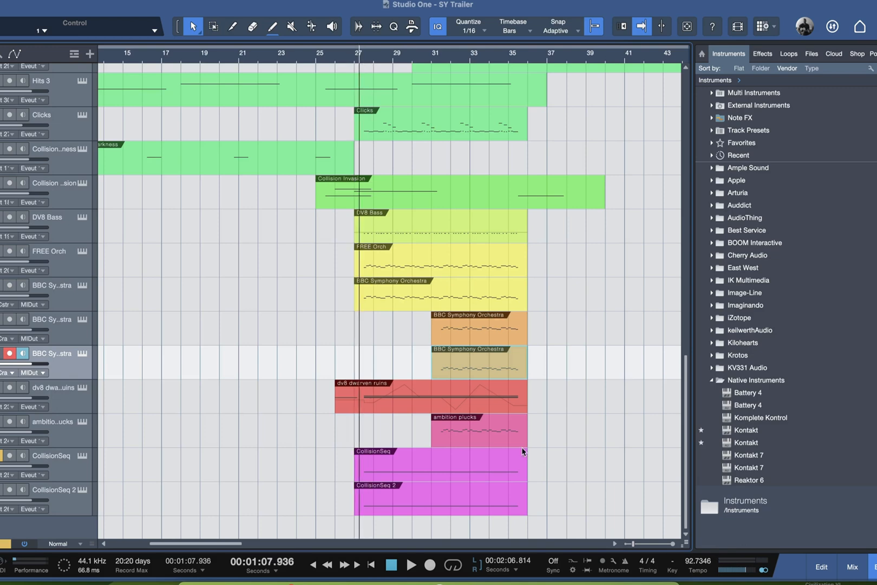
pyautogui.scroll(1, 533, 491)
pyautogui.scroll(2, 477, 447)
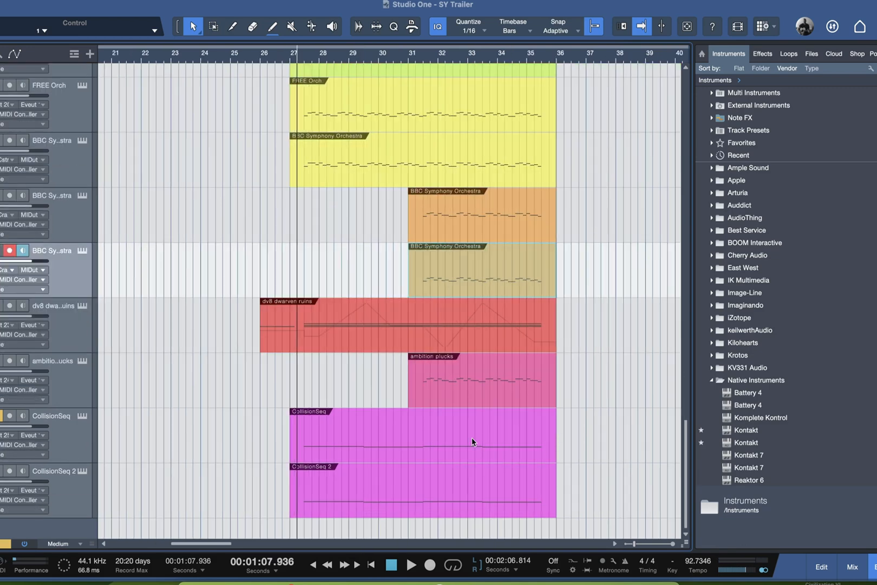
pyautogui.press('space')
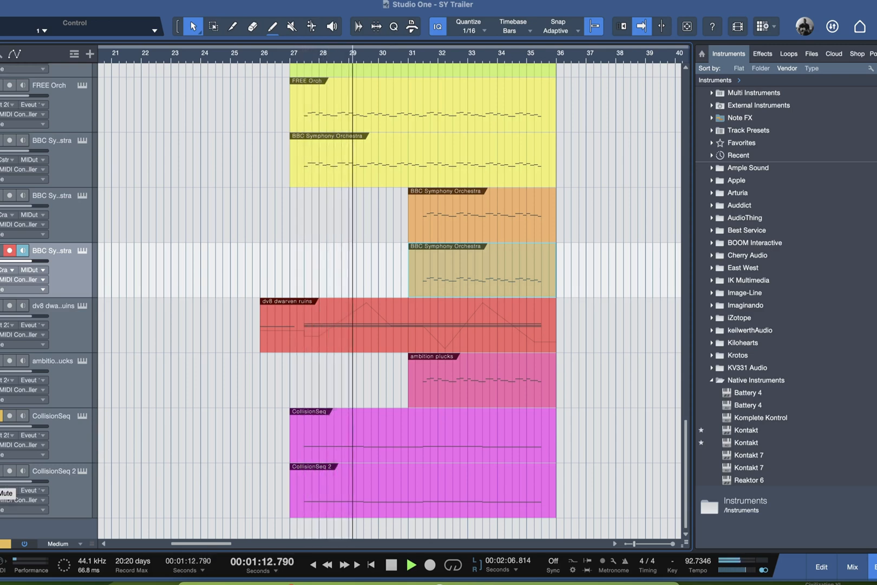
pyautogui.press('space')
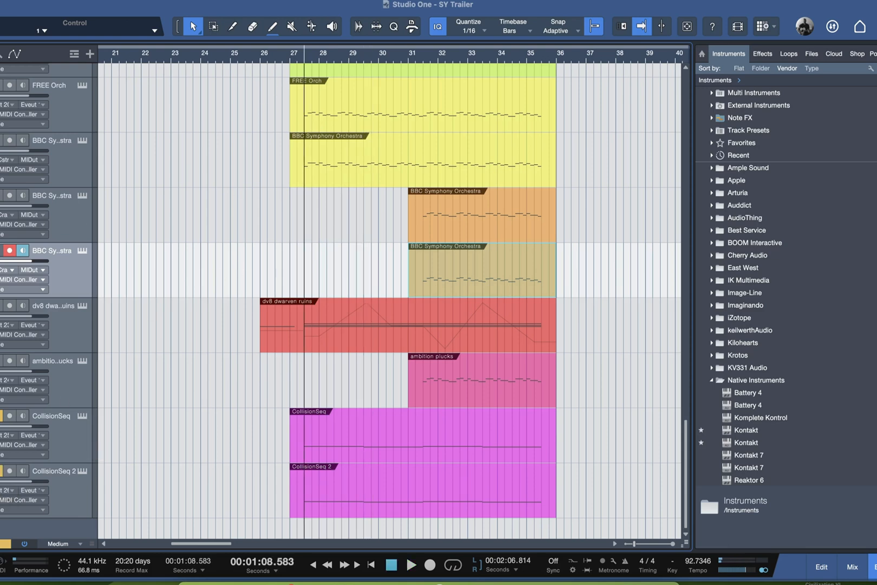
pyautogui.press('space')
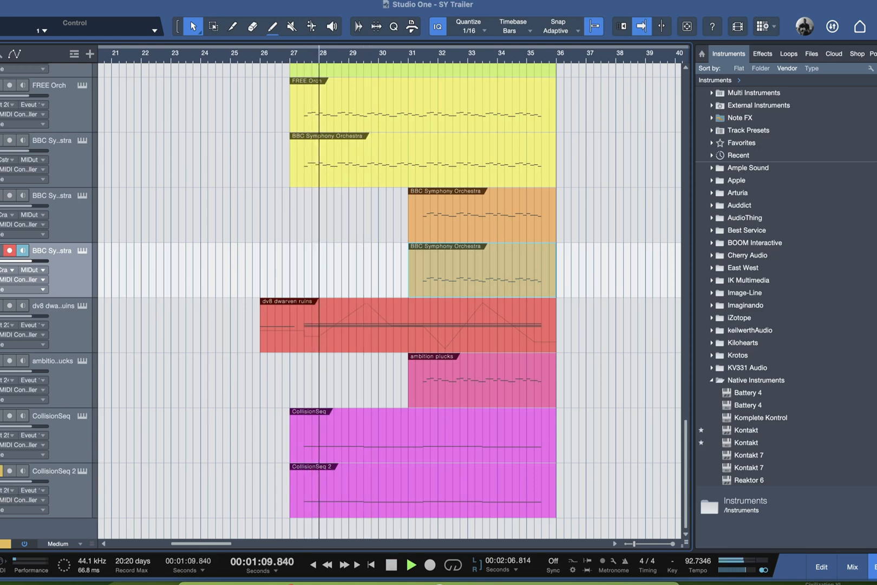
# Step: Open the CollisionSeq 2 part in the note editor, examine its low notes up close, and close the editor
pyautogui.doubleClick(370, 496)
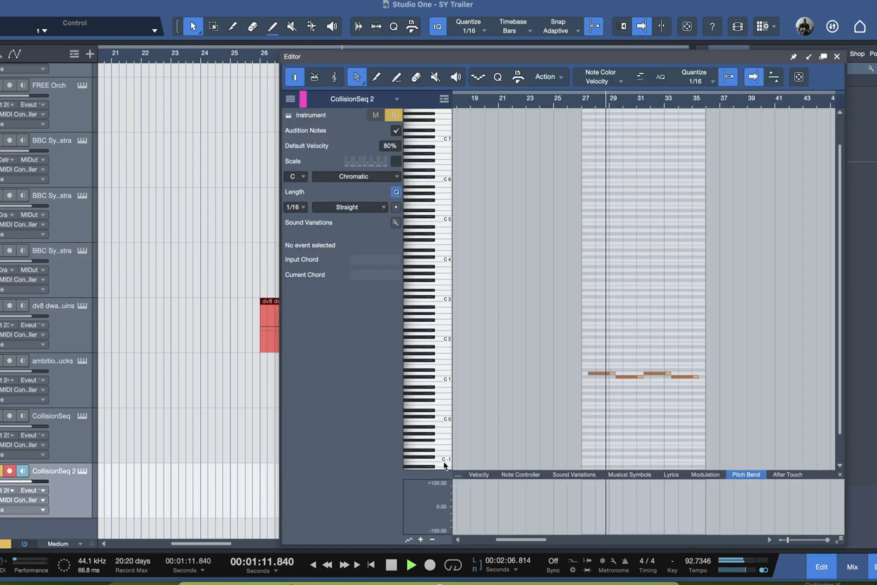
pyautogui.scroll(5, 655, 409)
pyautogui.scroll(3, 654, 409)
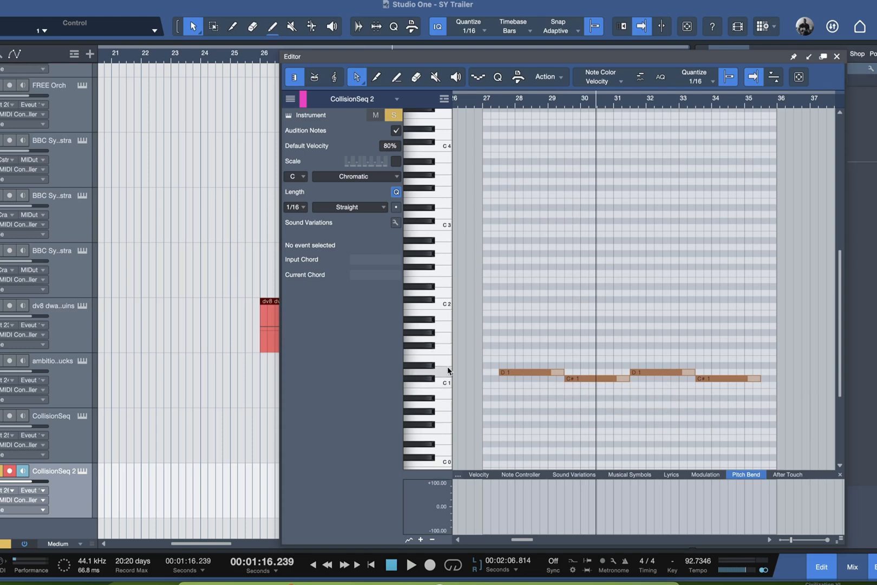
pyautogui.click(837, 57)
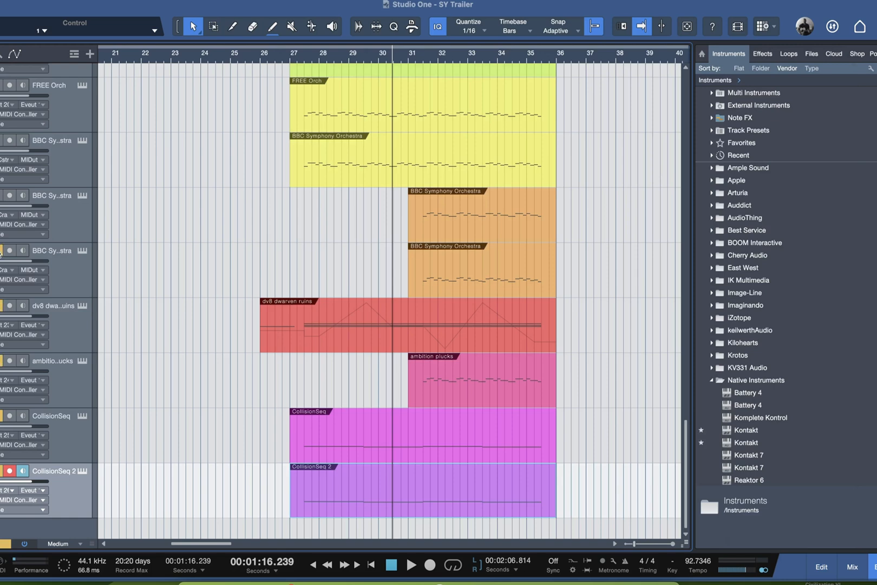
# Step: Solo the tracks upward from CollisionSeq 2 to Dv8 lead and play the arrangement from bar 30 to past bar 41
pyautogui.scroll(5, 174, 319)
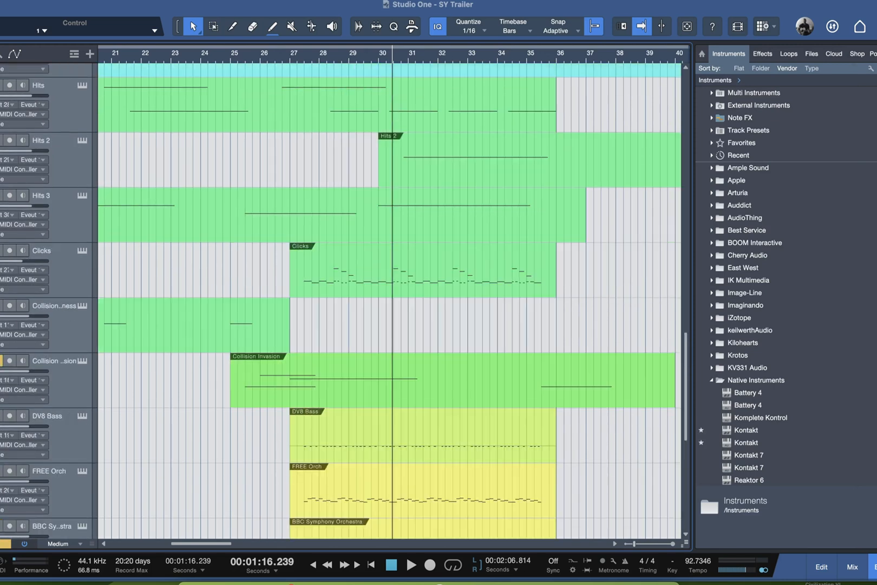
pyautogui.scroll(5, 478, 385)
pyautogui.press('space')
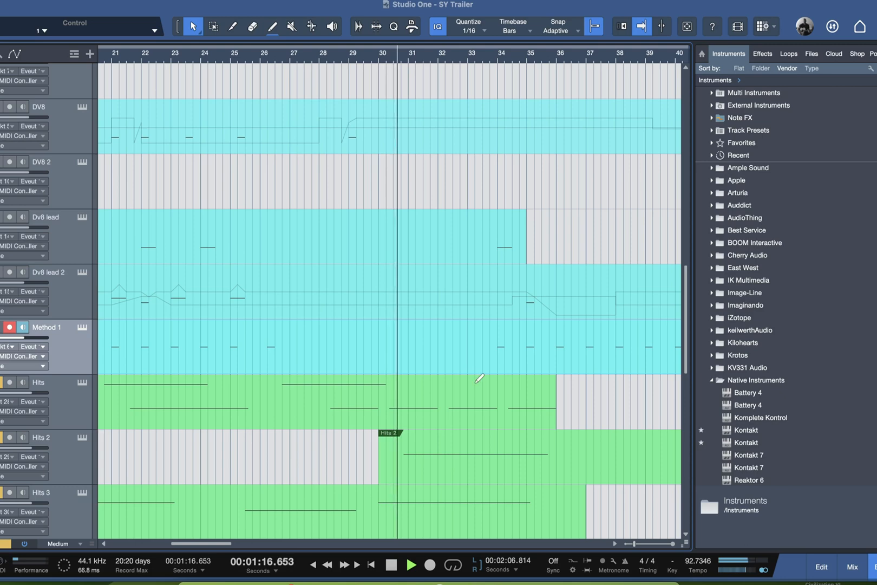
pyautogui.scroll(-2, 501, 381)
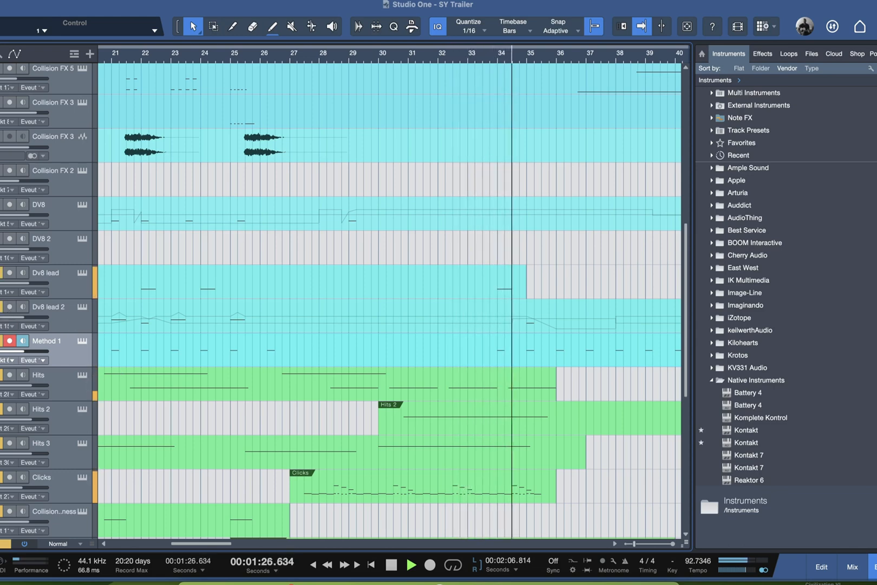
pyautogui.scroll(-4, 396, 419)
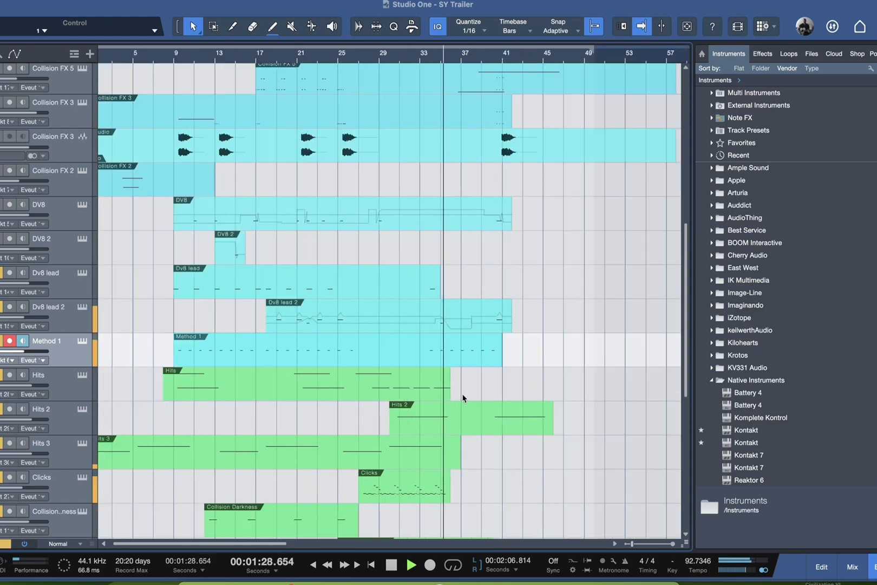
pyautogui.scroll(4, 462, 393)
pyautogui.scroll(3, 460, 394)
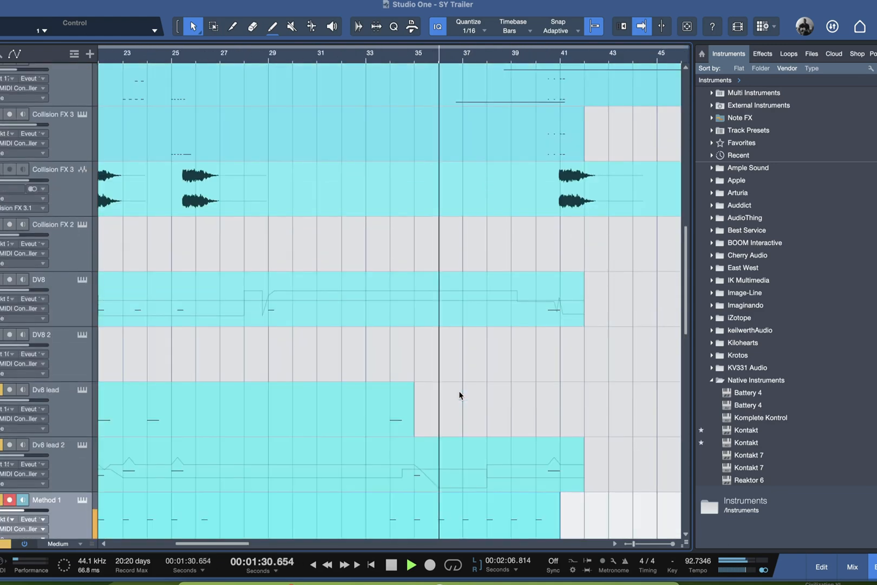
pyautogui.scroll(6, 458, 394)
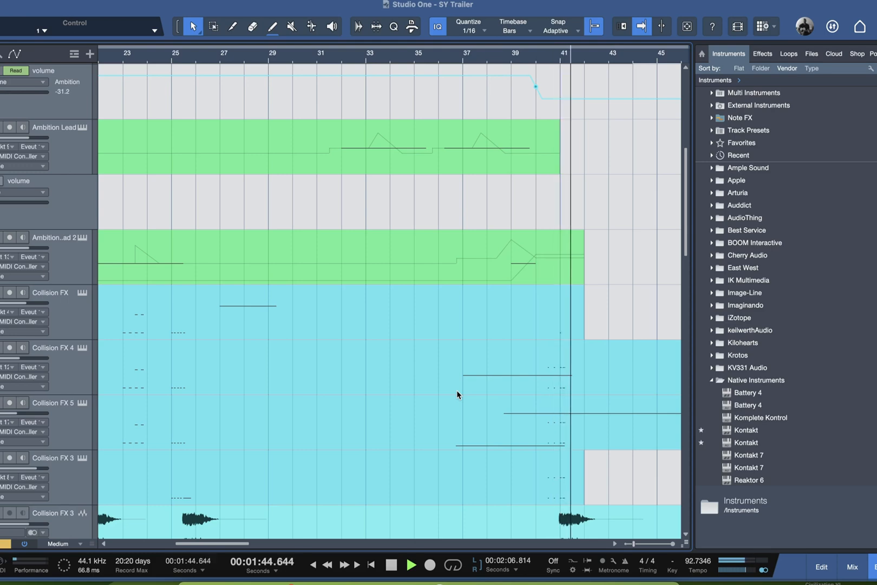
pyautogui.press('space')
# Step: Select and solo the RFH through Ambition tracks, and play the arrangement from about bar 33 to past bar 41
pyautogui.scroll(6, 456, 390)
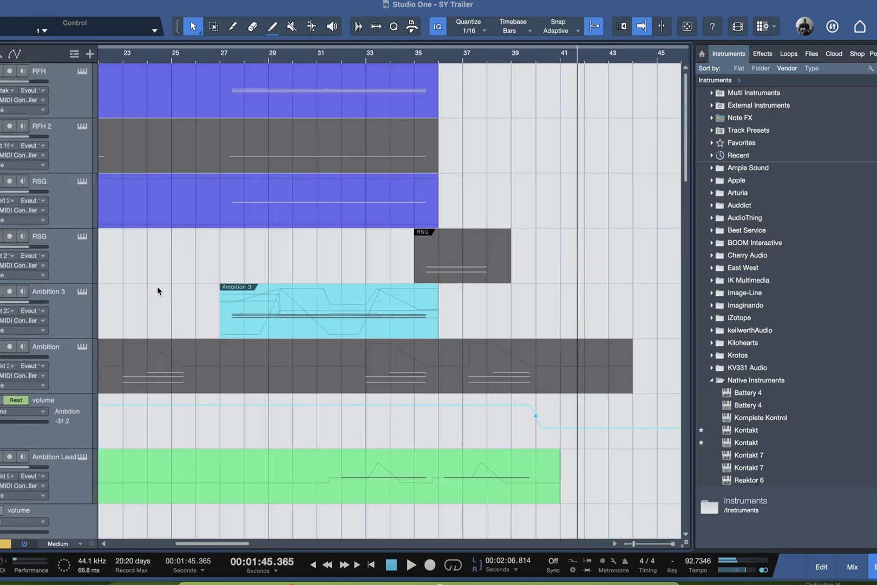
pyautogui.click(66, 98)
pyautogui.click(65, 366)
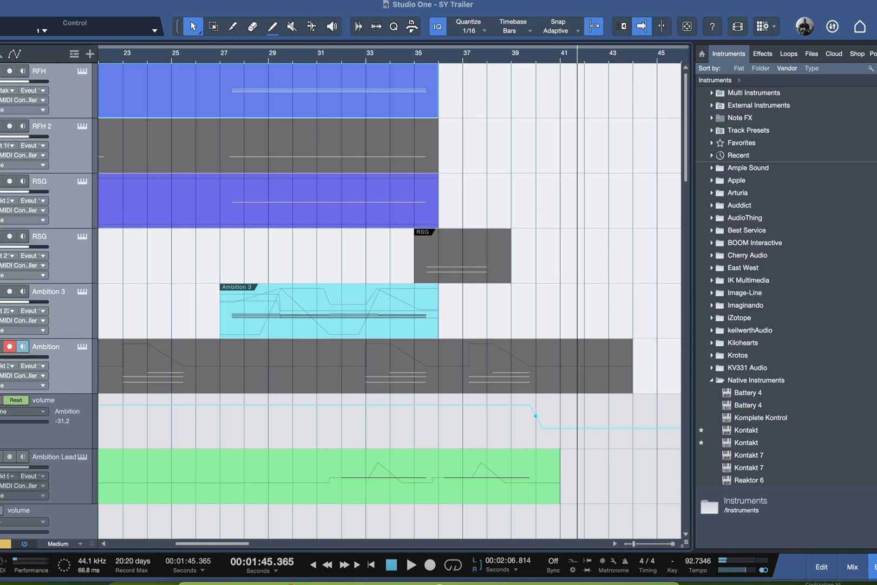
pyautogui.click(365, 61)
pyautogui.press('space')
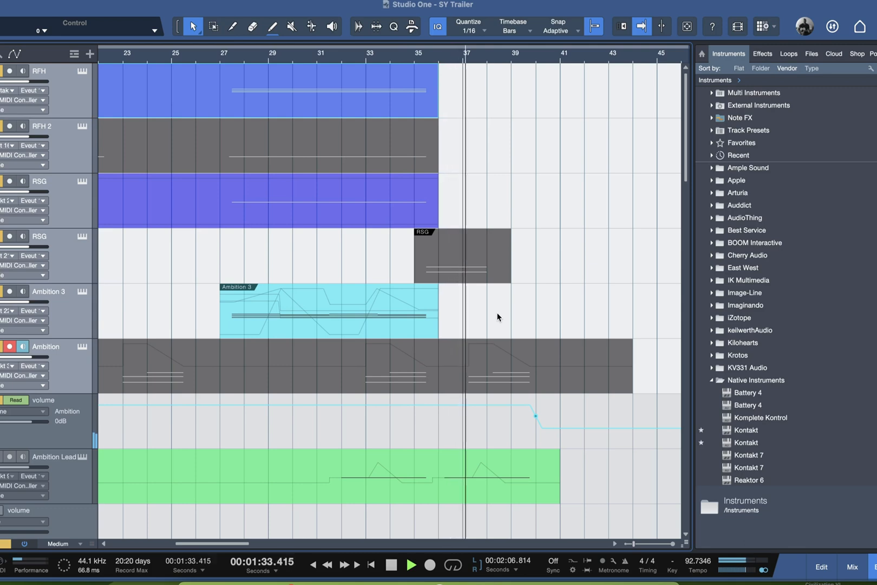
pyautogui.scroll(-3, 498, 318)
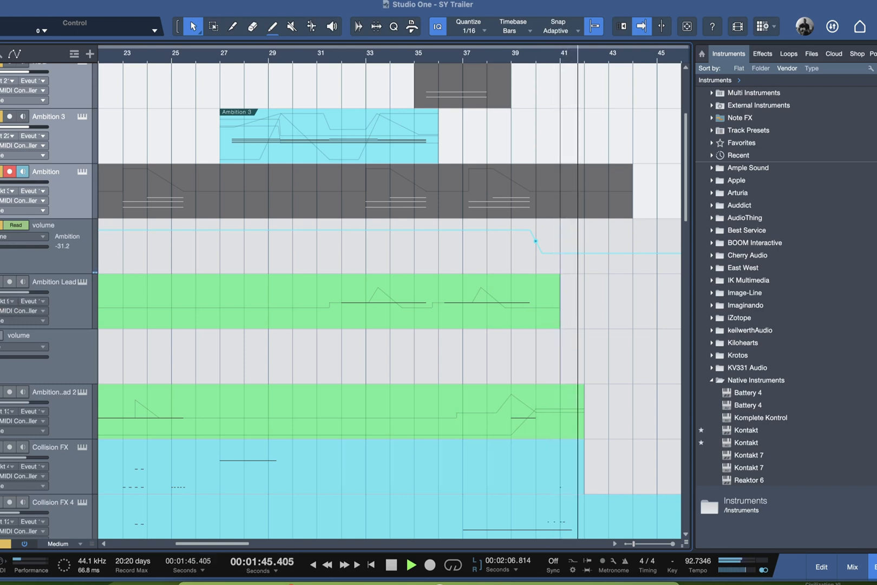
# Step: Select Ambition's volume automation track, enlarge the track heights, and play from bar 39 into the volume drop before bar 40
pyautogui.click(82, 269)
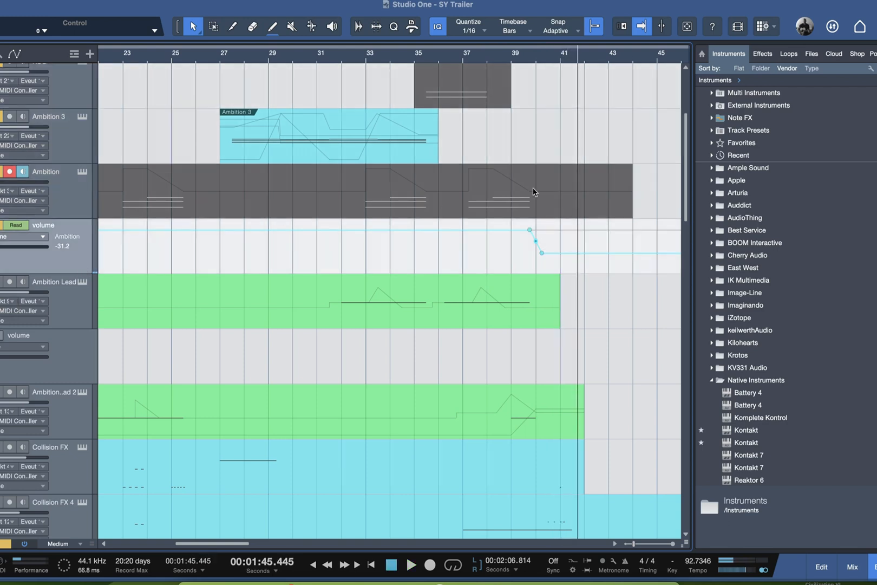
pyautogui.hotkey('shift', 'e')
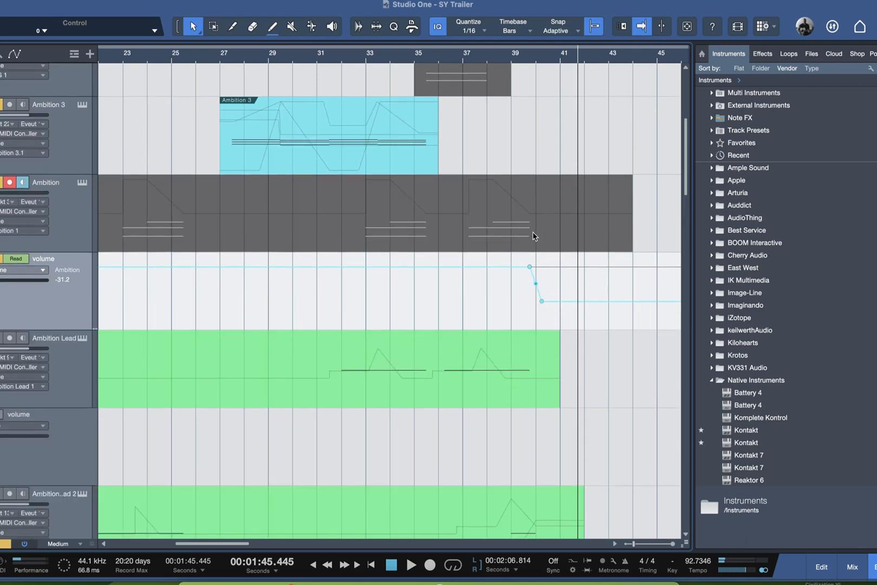
pyautogui.click(513, 55)
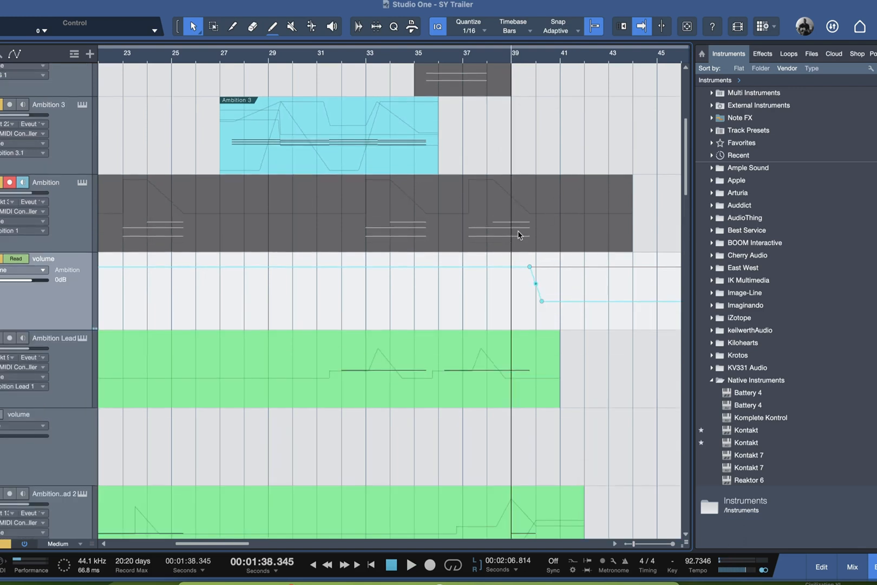
pyautogui.press('space')
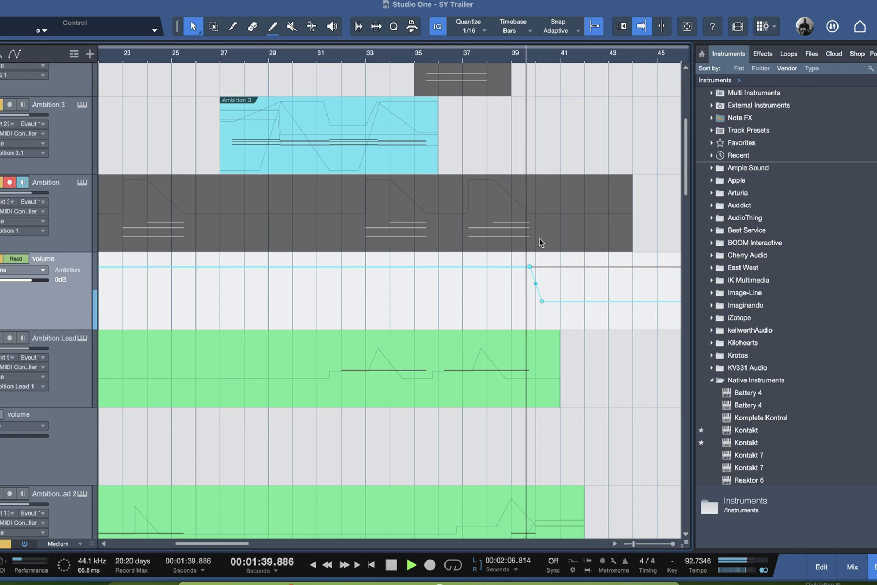
pyautogui.press('space')
# Step: Open the Ambition part in the note editor, inspect its bar 37 to 39 notes and pitch bend, and close it
pyautogui.doubleClick(518, 236)
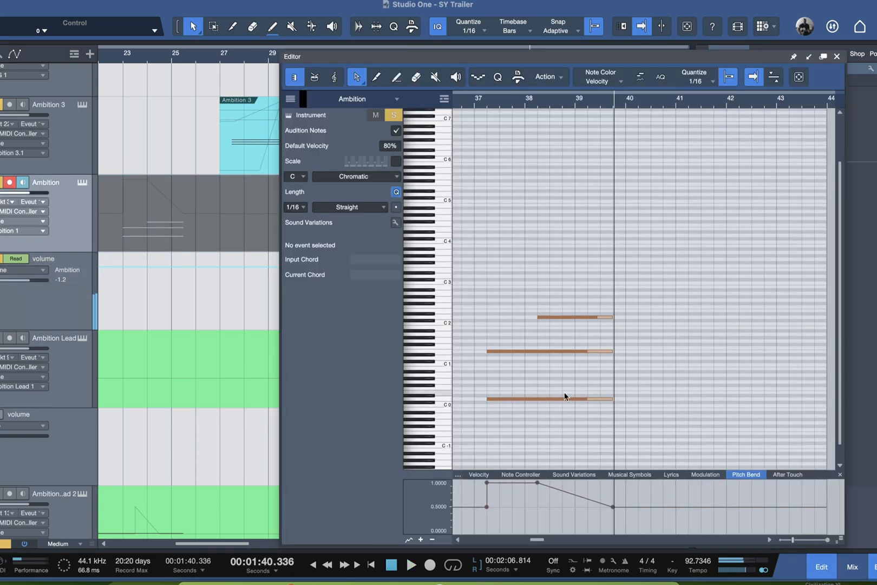
pyautogui.click(838, 57)
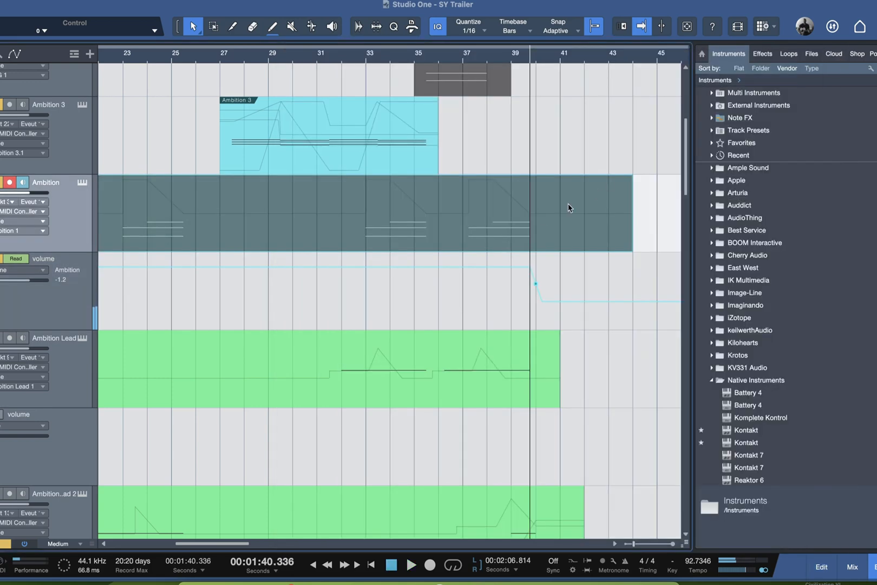
pyautogui.scroll(-5, 541, 287)
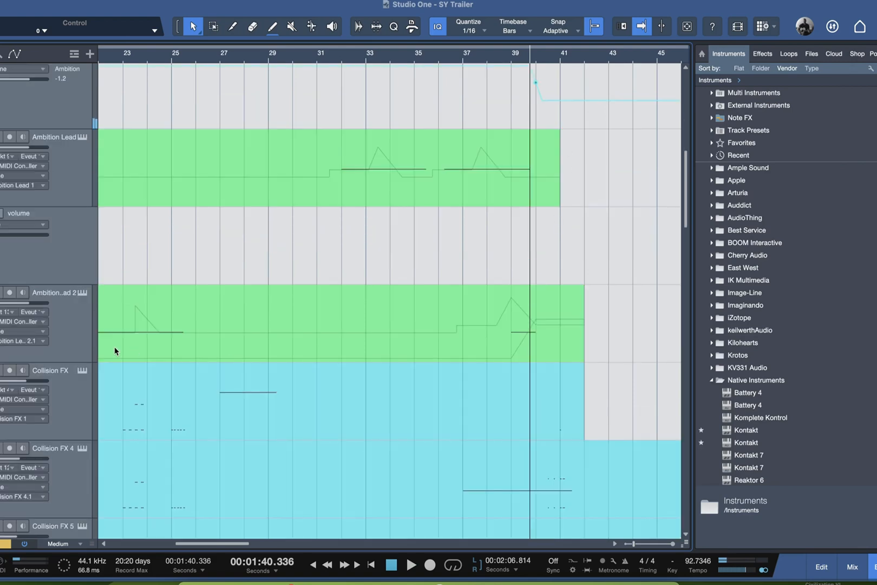
pyautogui.scroll(-15, 65, 400)
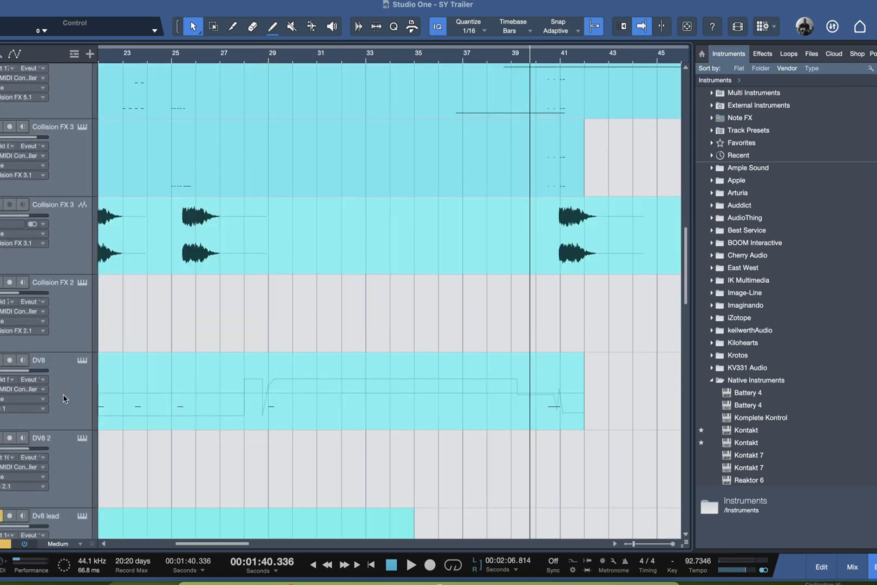
# Step: Look over the tracks from RFH to CollisionSeq 2, enlarge the track heights, and start playback just before bar 36
pyautogui.scroll(10, 72, 260)
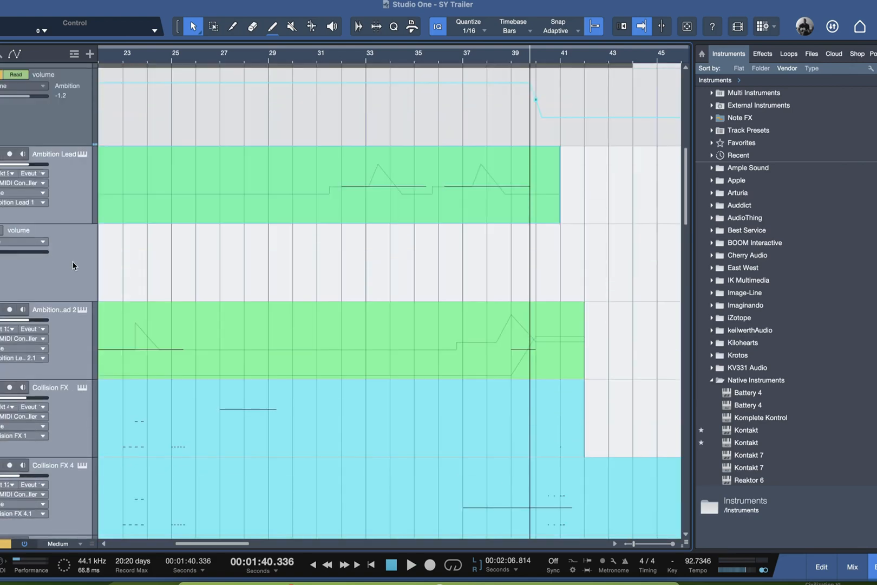
pyautogui.scroll(-15, 343, 307)
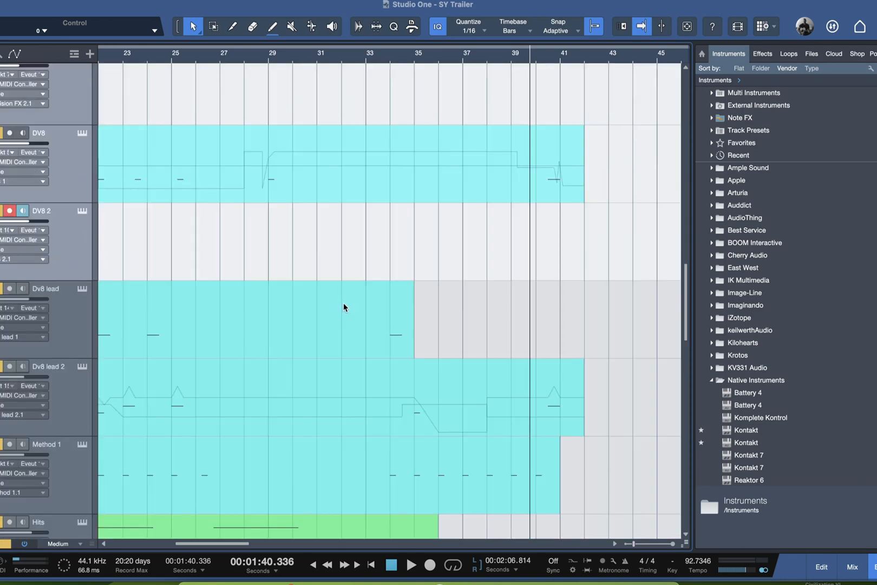
pyautogui.scroll(-3, 183, 260)
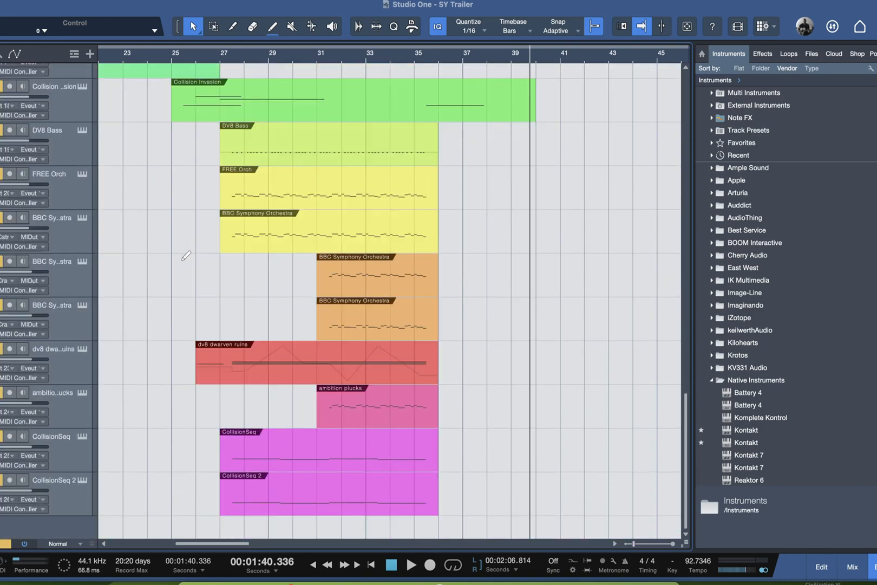
pyautogui.scroll(15, 182, 261)
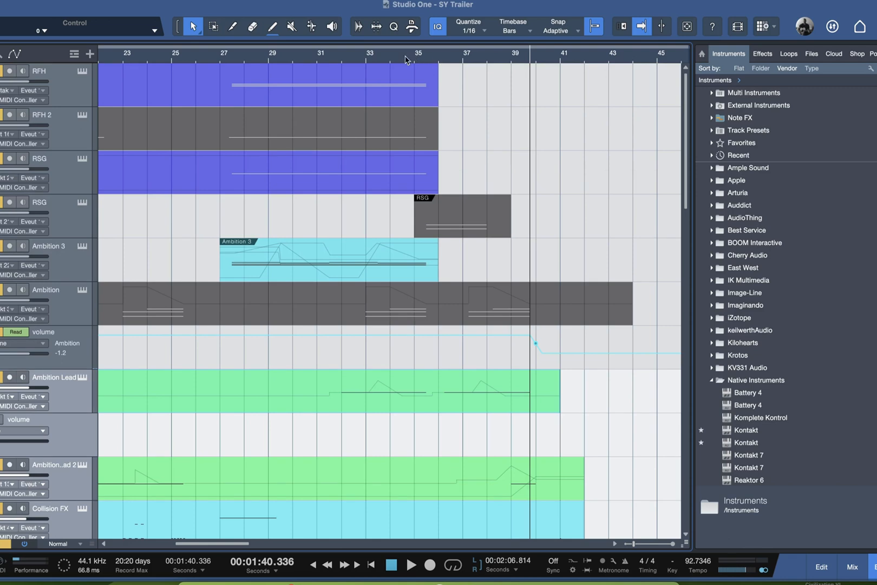
pyautogui.click(433, 60)
pyautogui.scroll(1, 429, 66)
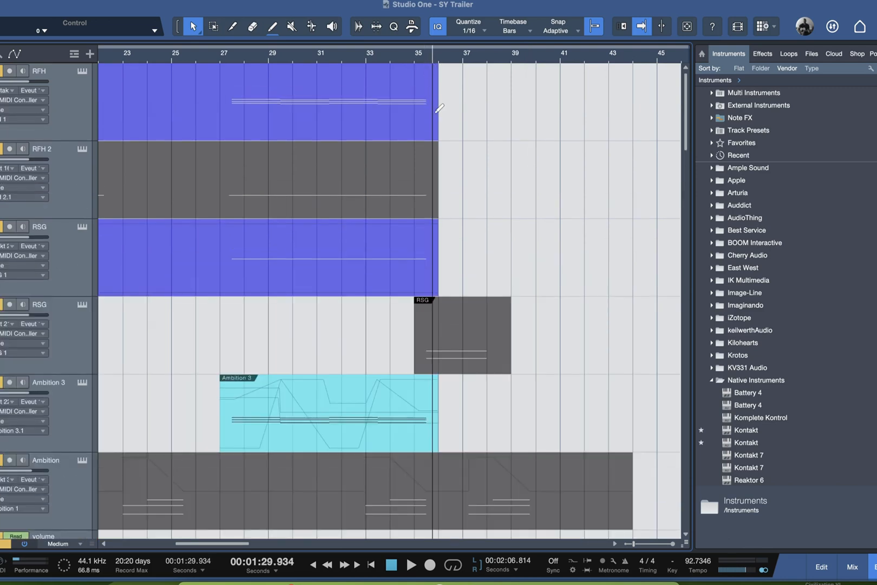
pyautogui.scroll(1, 481, 130)
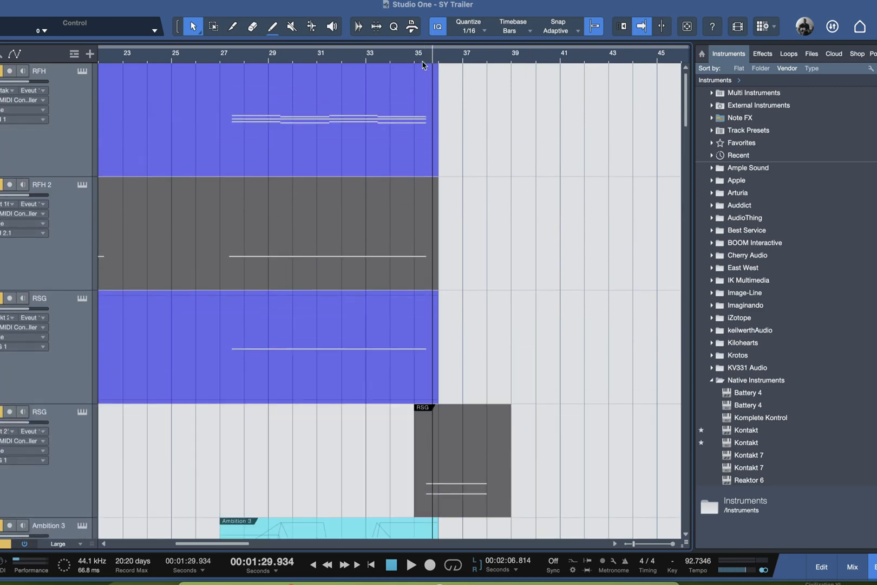
pyautogui.click(427, 59)
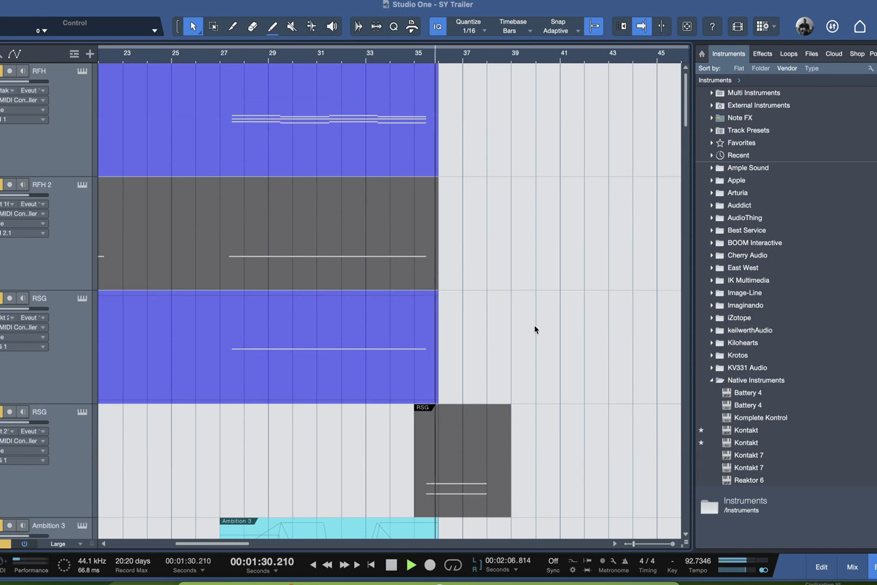
# Step: Follow the playback through the Ambition volume drop and the Collision FX hits, stopping just before bar 42
pyautogui.scroll(-1, 536, 325)
pyautogui.scroll(-1, 541, 349)
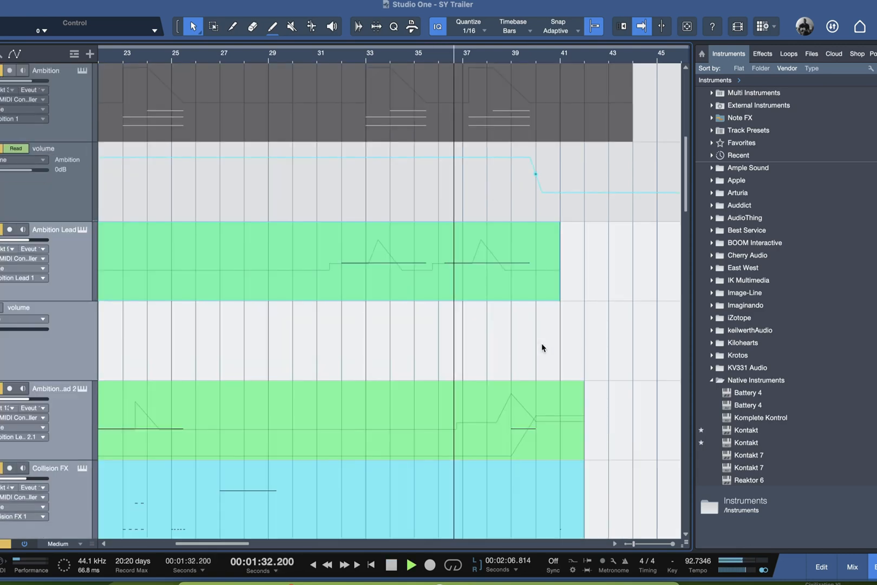
pyautogui.scroll(2, 543, 349)
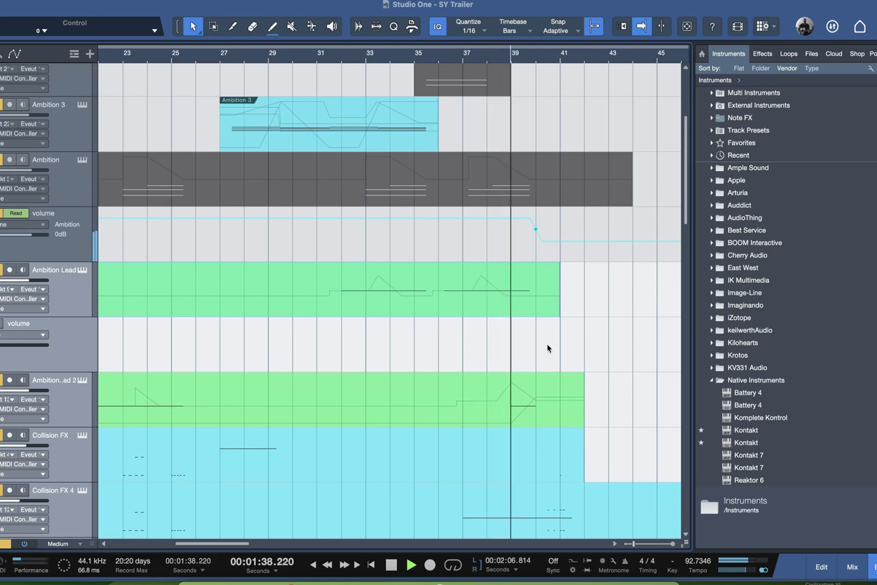
pyautogui.scroll(-1, 546, 344)
pyautogui.scroll(1, 547, 345)
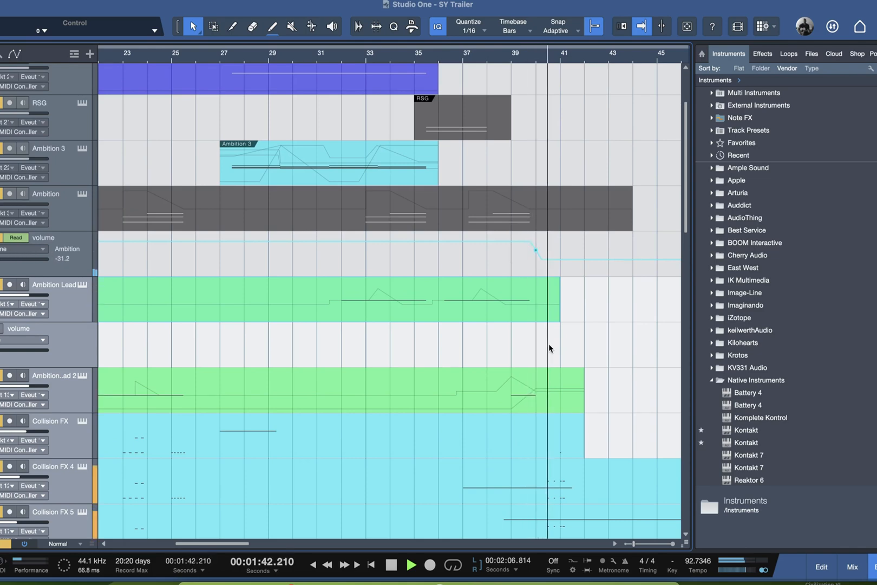
pyautogui.scroll(-5, 548, 343)
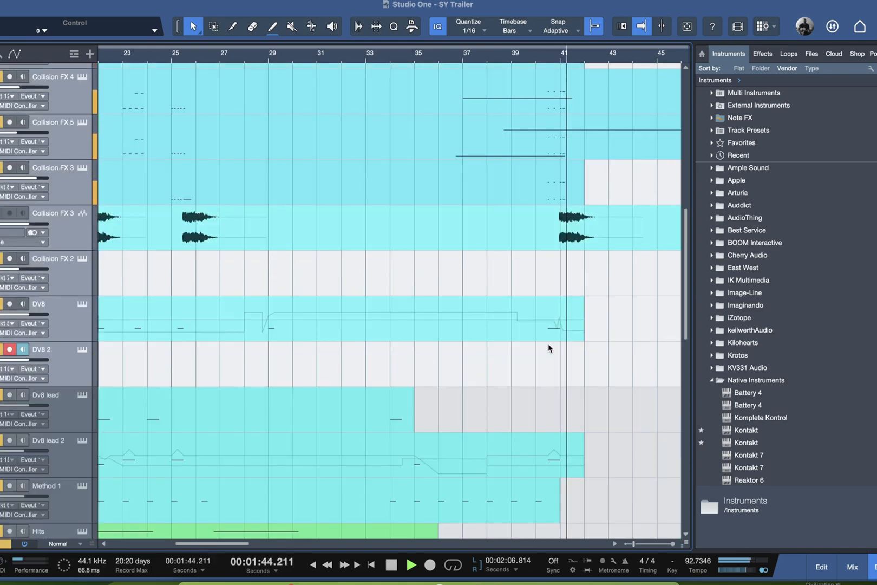
pyautogui.press('space')
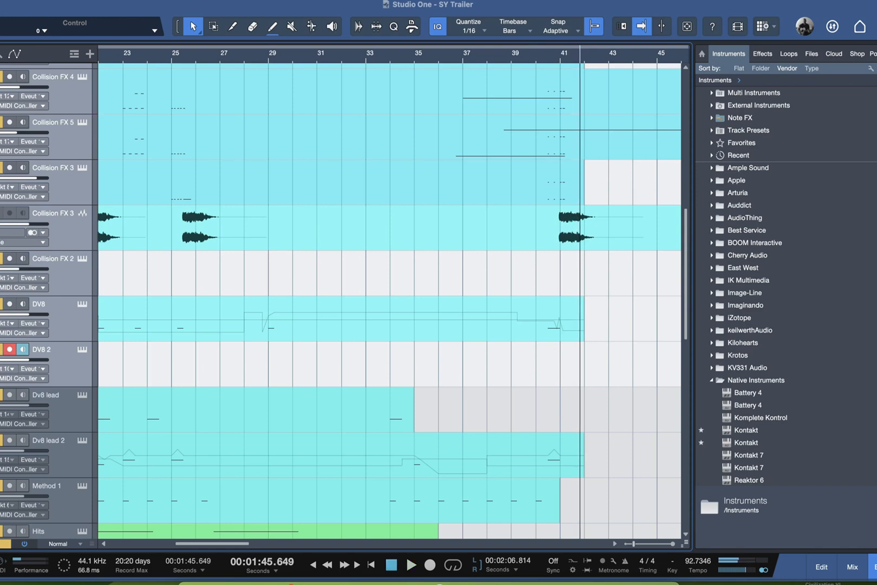
# Step: Play the ending from about bar 40 to past bar 42 and stop playback
pyautogui.click(539, 59)
pyautogui.press('space')
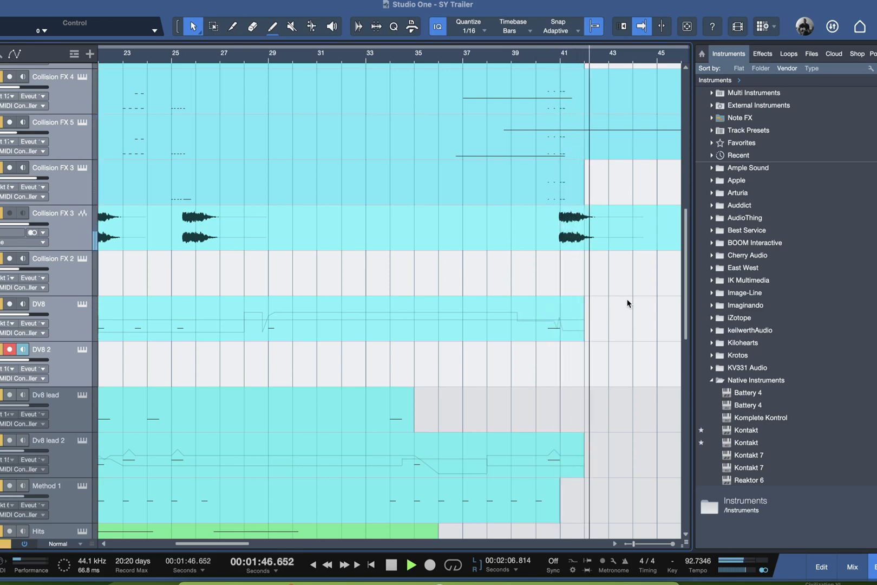
pyautogui.scroll(-10, 627, 303)
pyautogui.press('space')
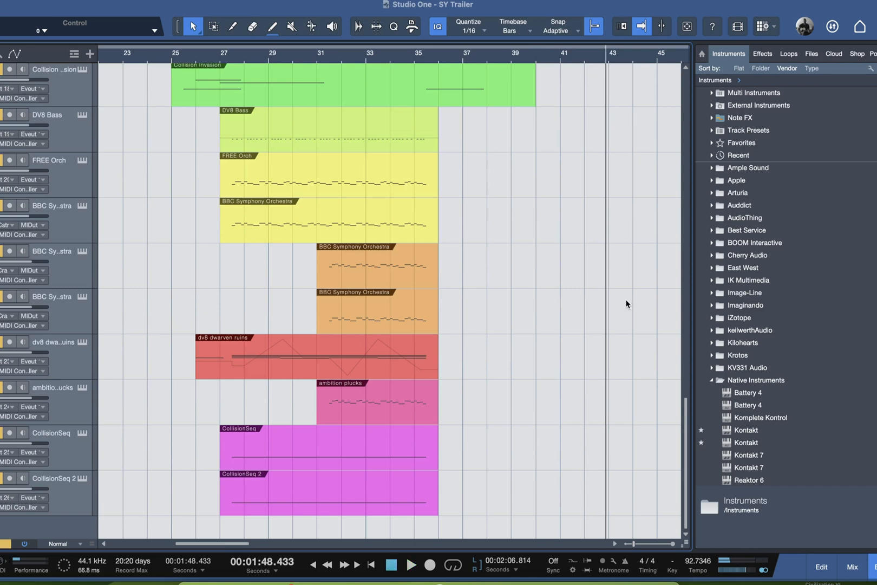
# Step: Reduce the track heights and select the FREE Orch track together with the three BBC Symphony Orchestra tracks below it
pyautogui.scroll(-2, 629, 299)
pyautogui.click(57, 317)
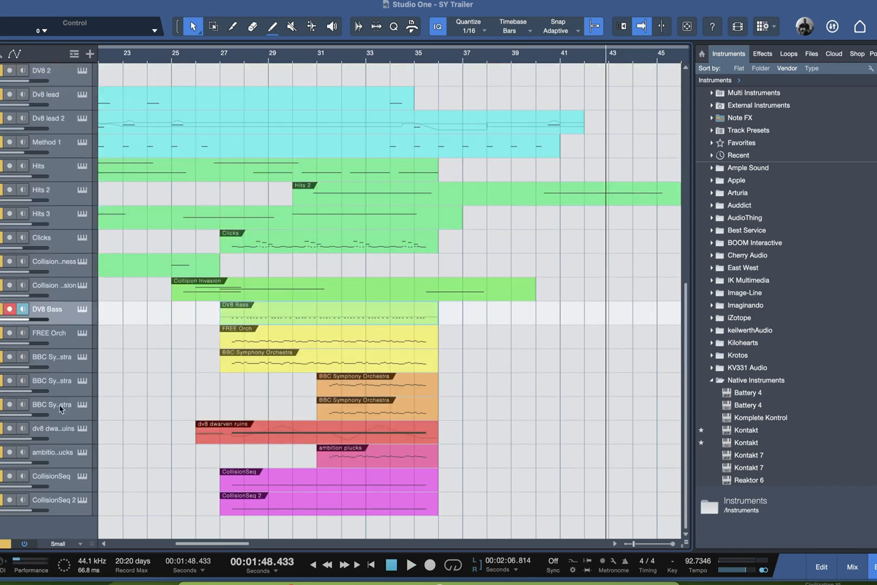
pyautogui.click(76, 347)
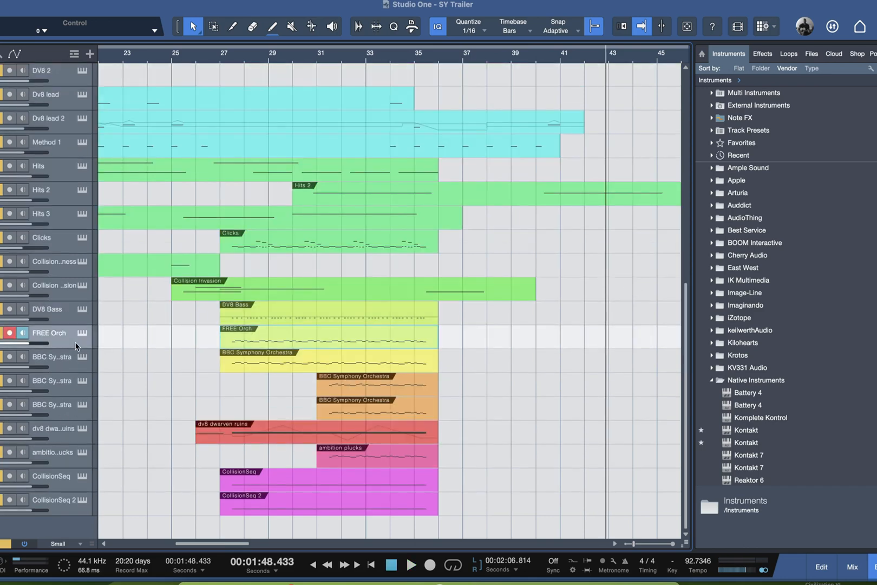
pyautogui.click(72, 414)
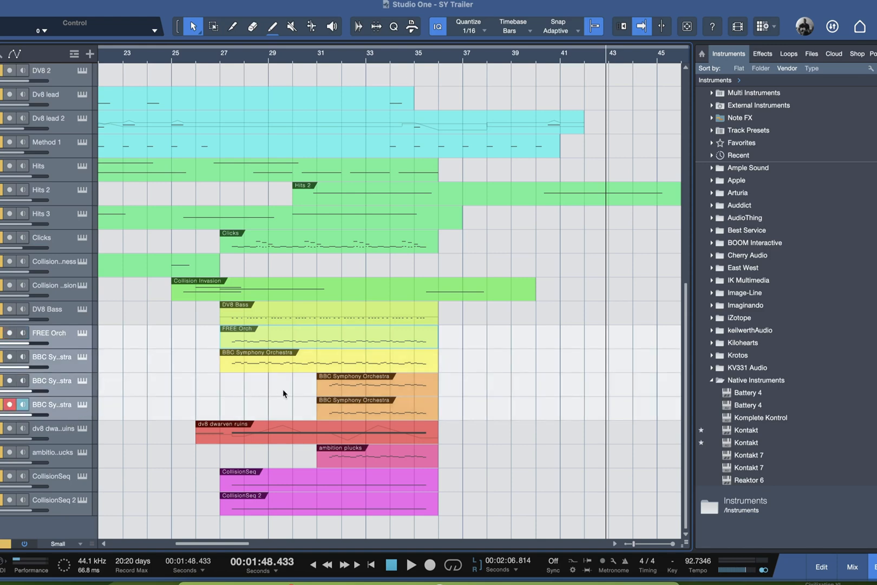
# Step: Select the first Collision FX part at the song's start, inspect its Trailer Jumpstart - Master patch in Kontakt, and close the instrument
pyautogui.hscroll(-10, 251, 512)
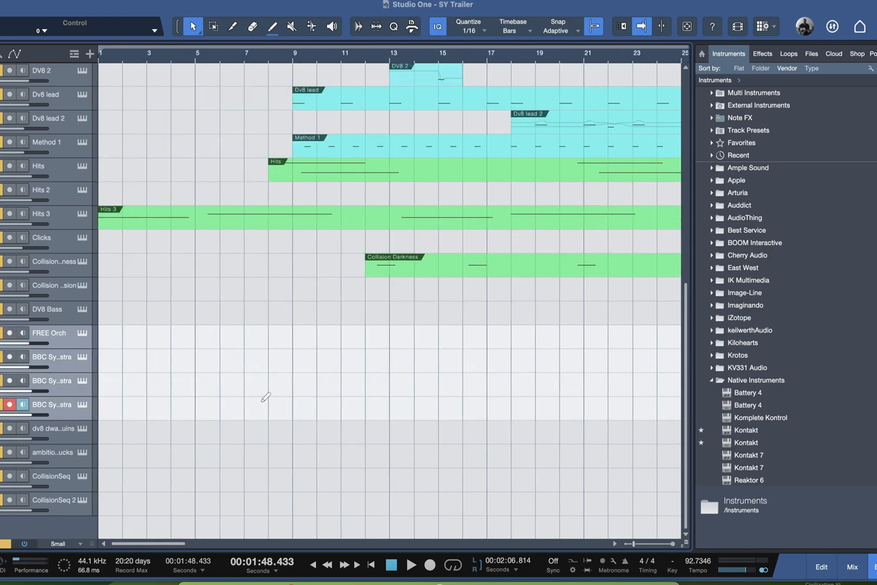
pyautogui.scroll(10, 257, 406)
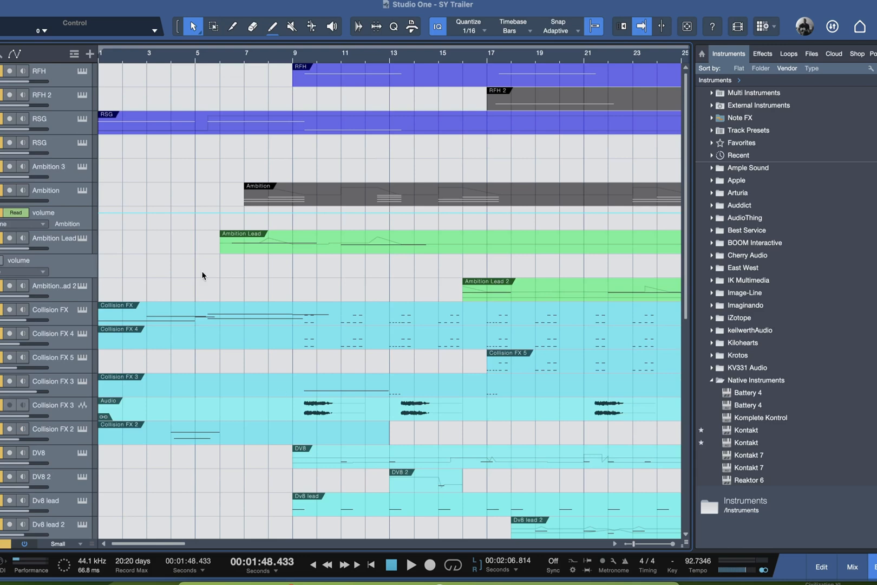
pyautogui.click(192, 315)
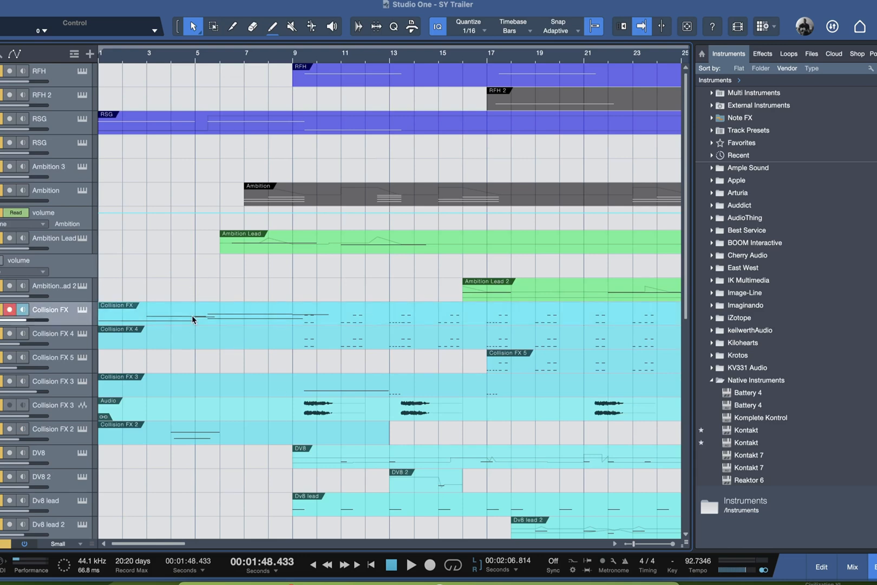
pyautogui.click(82, 310)
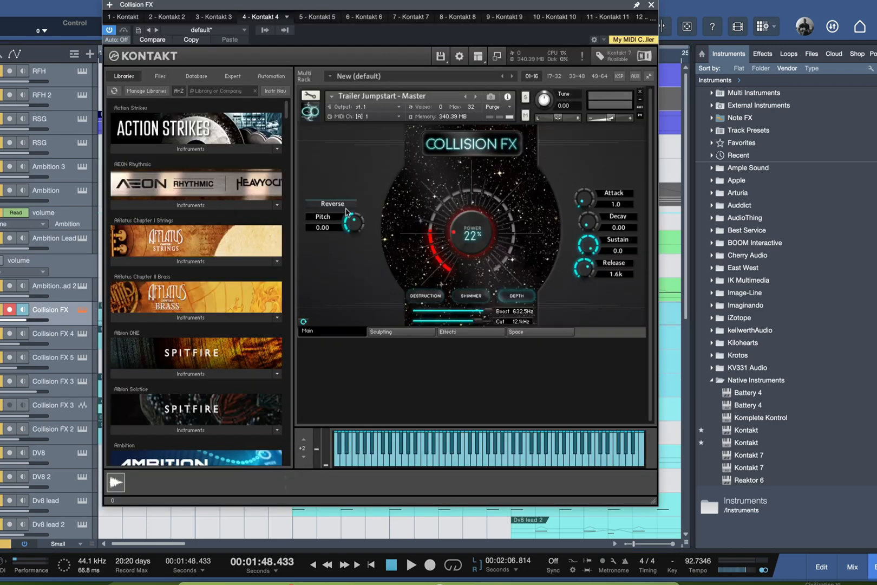
pyautogui.click(651, 6)
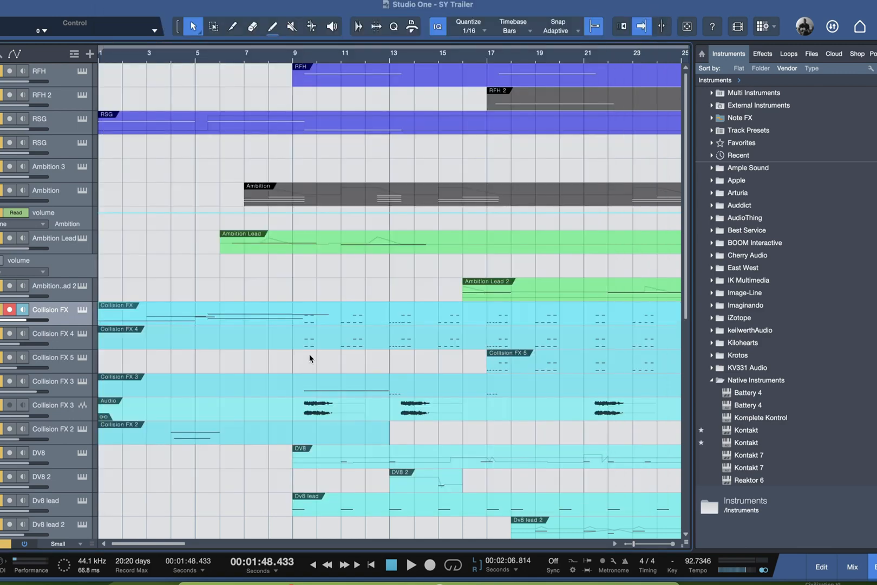
pyautogui.click(82, 311)
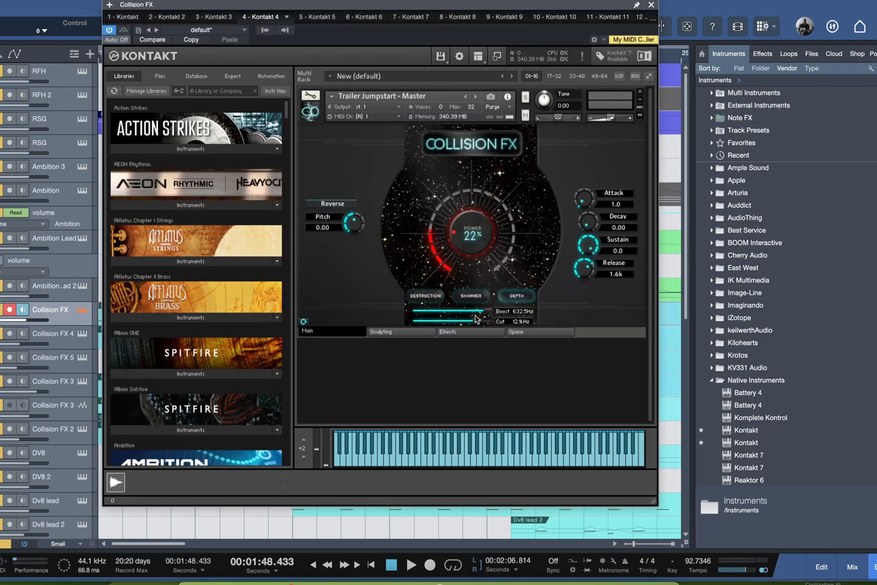
pyautogui.click(652, 5)
# Step: Examine the whole arrangement at tiny track height, enlarge the Collision FX and DV8 tracks, and place the playhead just before bar 37
pyautogui.hotkey('shift', 'w')
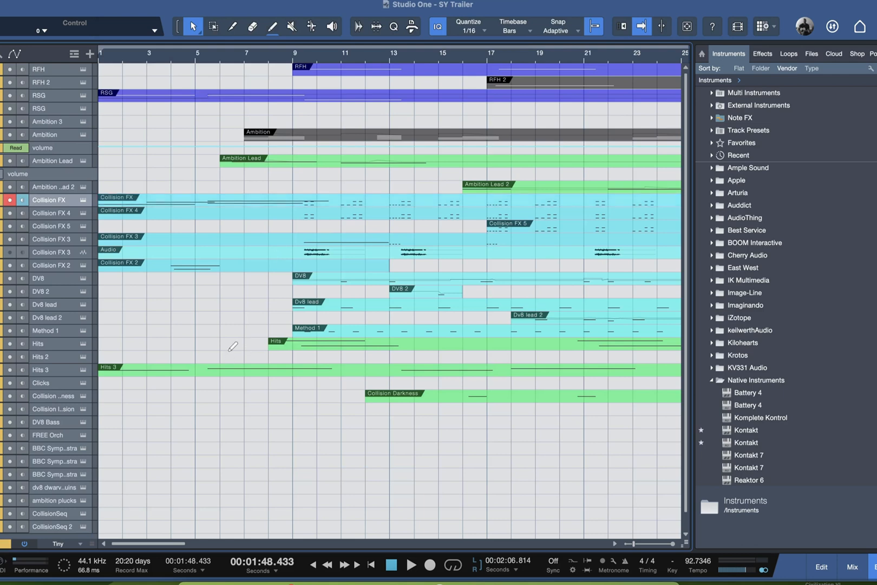
pyautogui.scroll(-5, 230, 351)
pyautogui.scroll(-5, 513, 342)
pyautogui.scroll(-1, 422, 348)
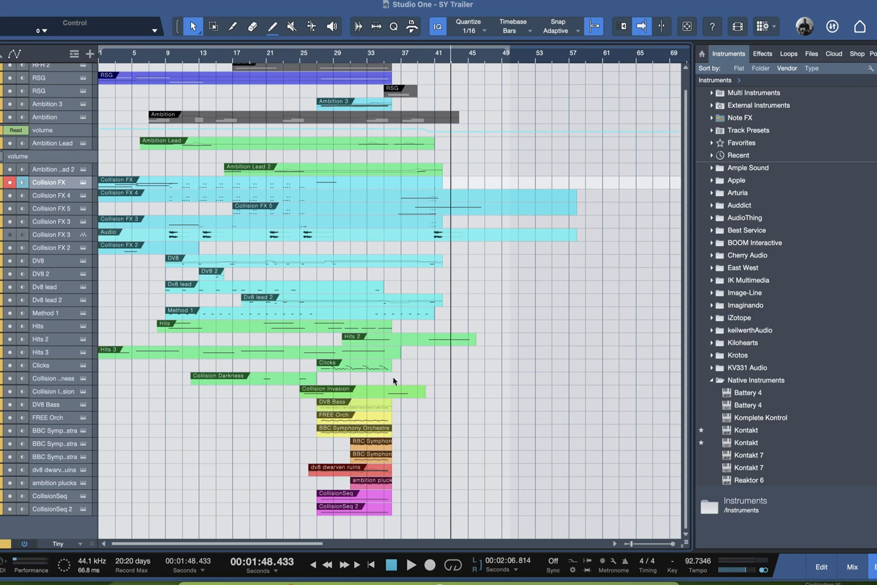
pyautogui.click(427, 52)
pyautogui.hotkey('shift', 'w')
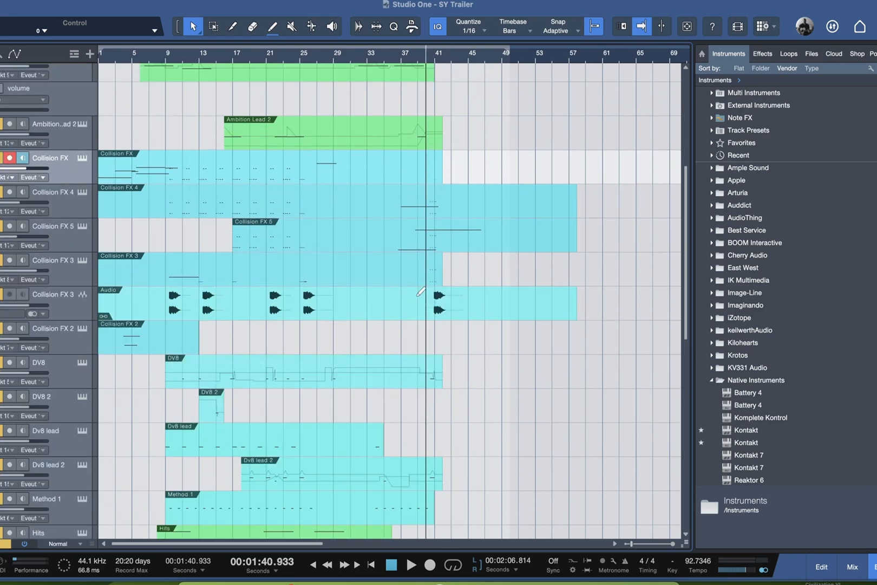
pyautogui.scroll(4, 444, 300)
pyautogui.click(345, 54)
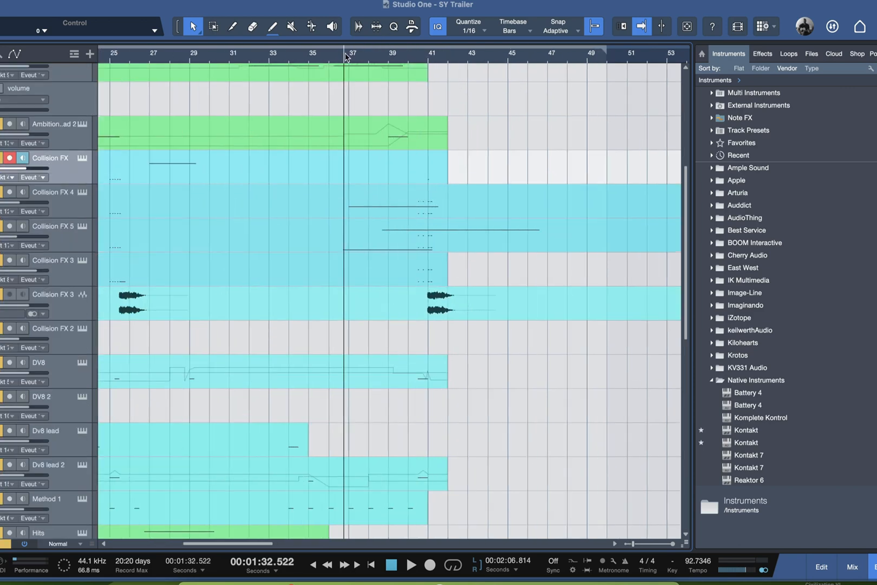
# Step: Shrink the tracks again and examine the overall arrangement from bar 1 to bar 49
pyautogui.scroll(-10, 357, 327)
pyautogui.moveTo(242, 543); pyautogui.dragTo(163, 544)
pyautogui.scroll(-3, 282, 445)
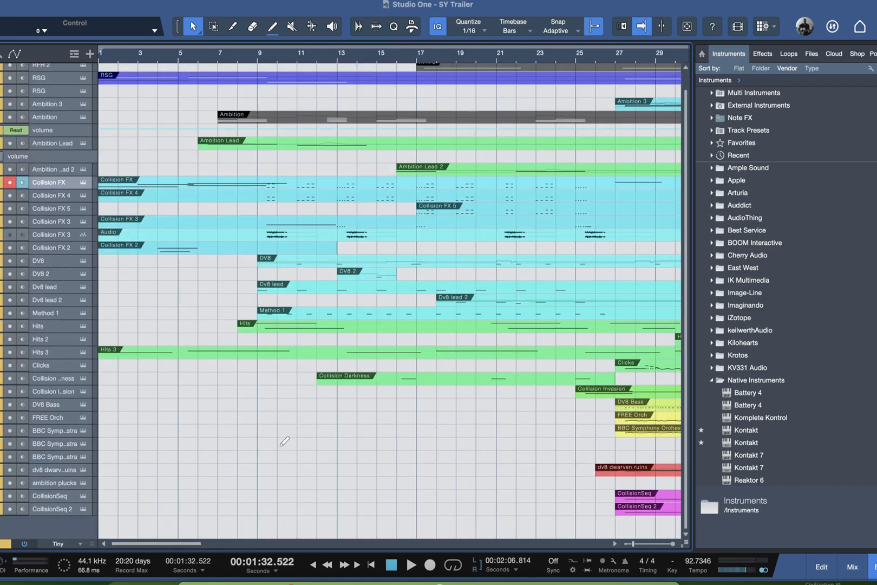
pyautogui.scroll(-3, 305, 451)
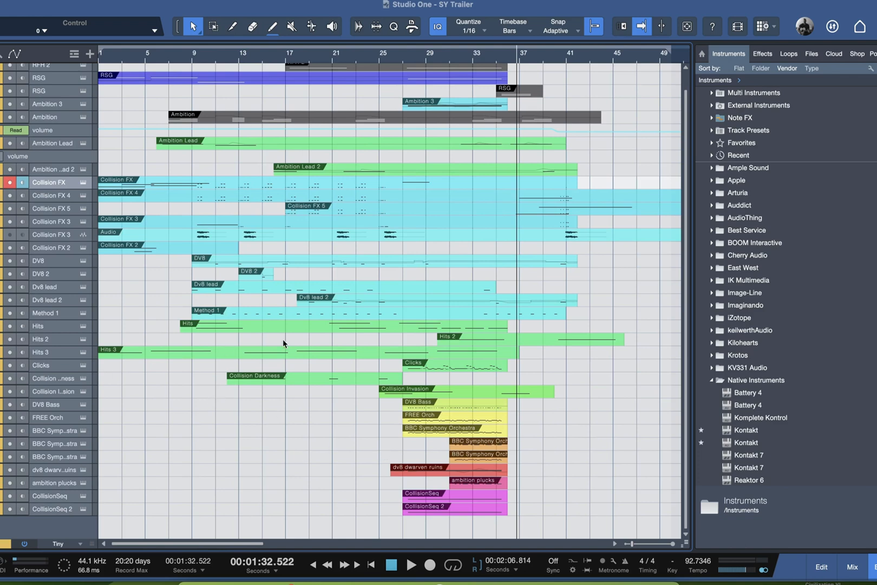
# Step: Enlarge the tracks from Collision FX to Clicks and play the ending from bar 36 to past bar 42
pyautogui.scroll(3, 661, 275)
pyautogui.scroll(3, 652, 285)
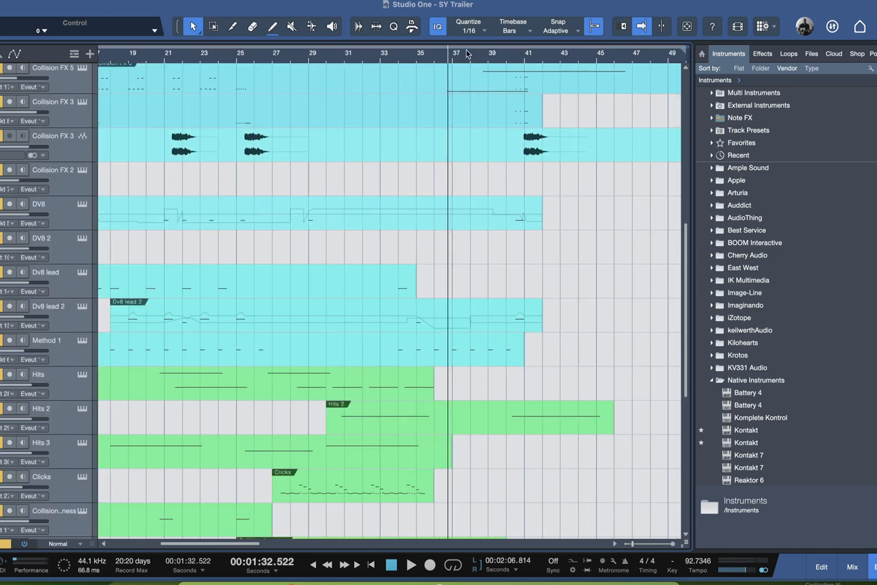
pyautogui.click(435, 60)
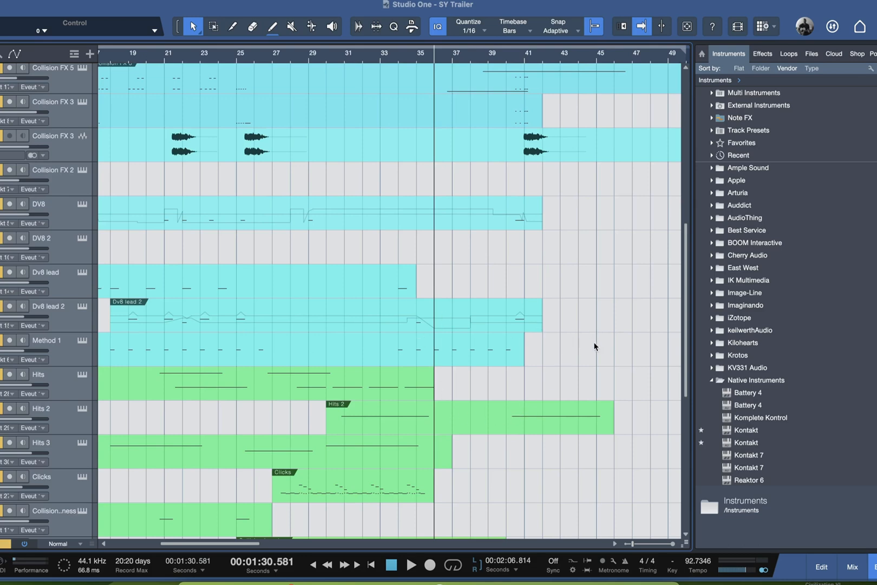
pyautogui.press('space')
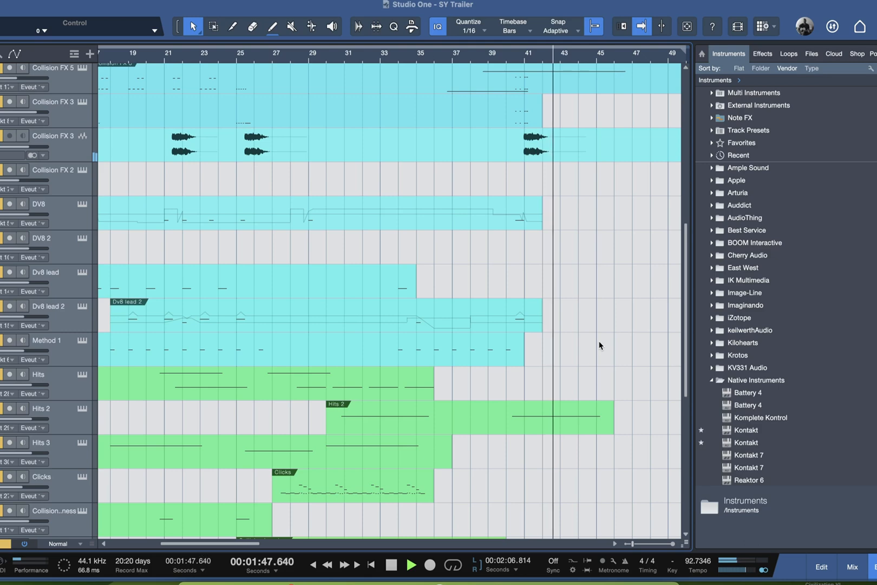
pyautogui.press('space')
# Step: Stop playback and examine the hits, orchestra and sequence parts, placing the playhead at bar 37 and just before bar 27
pyautogui.scroll(-10, 564, 362)
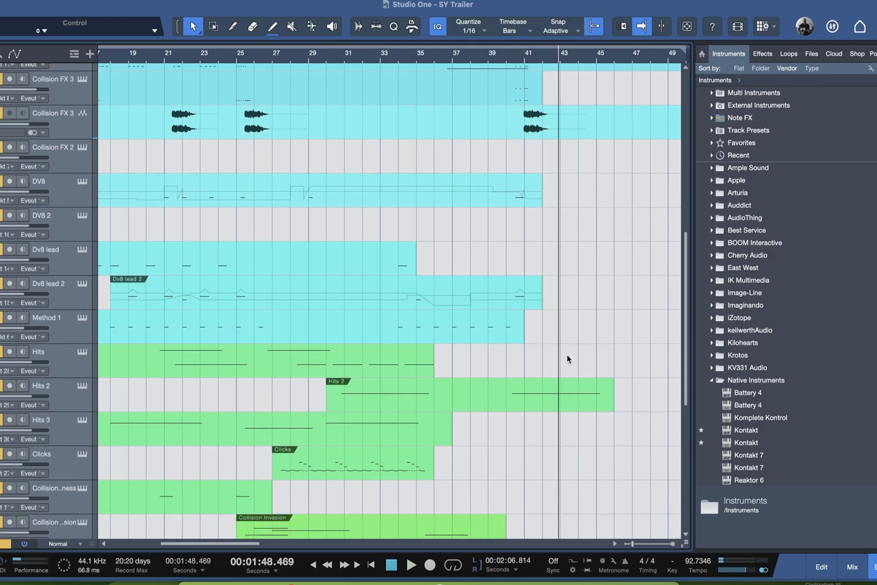
pyautogui.click(453, 57)
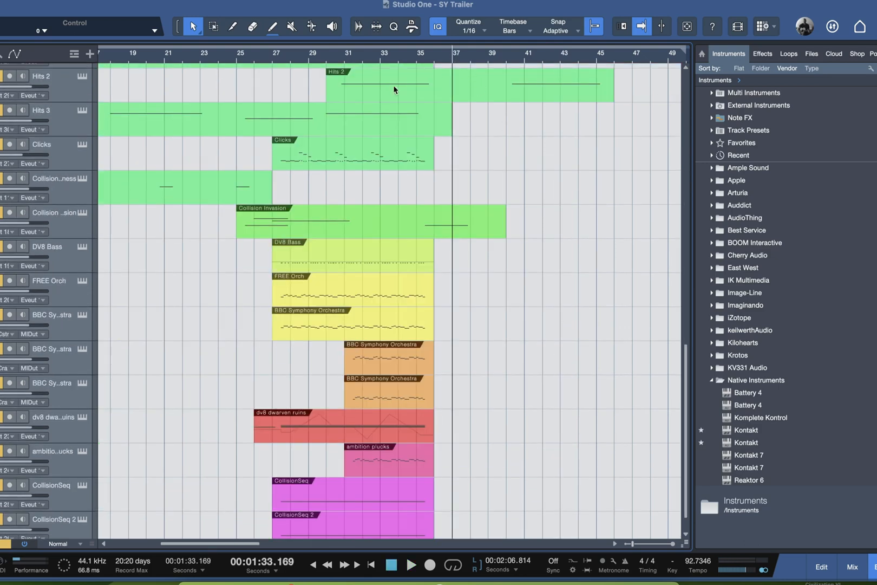
pyautogui.click(269, 57)
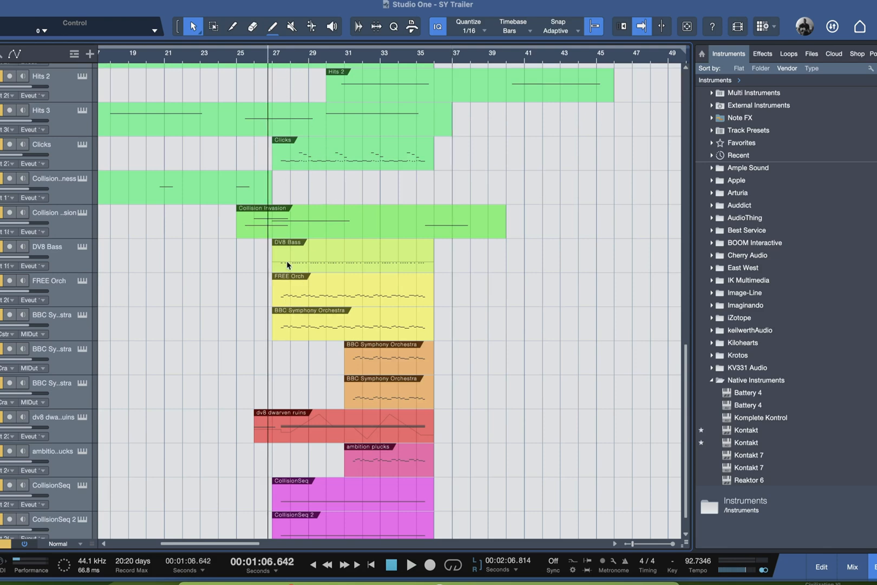
pyautogui.scroll(10, 287, 265)
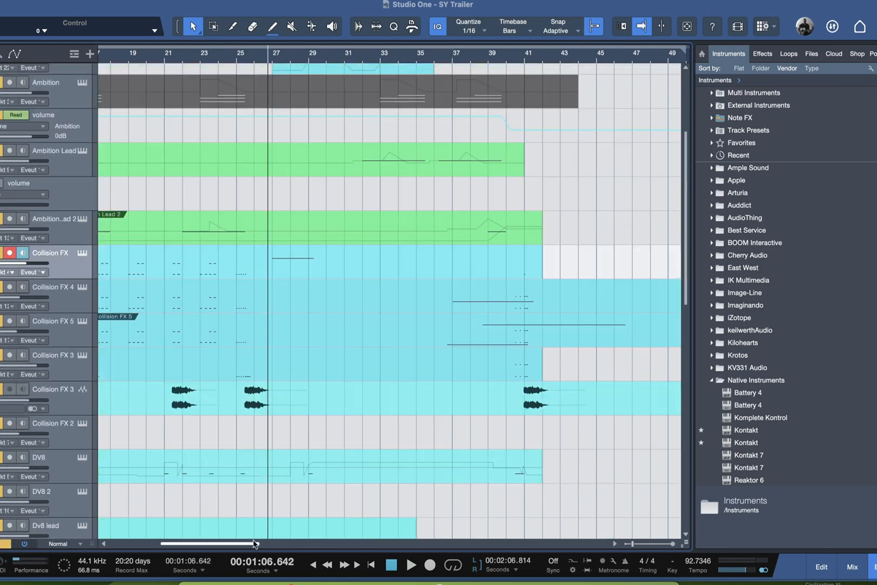
# Step: Place the playhead at bar 11, select the Ambition Lead 2 part, and move the playhead to its start at bar 16
pyautogui.moveTo(254, 543); pyautogui.dragTo(221, 544)
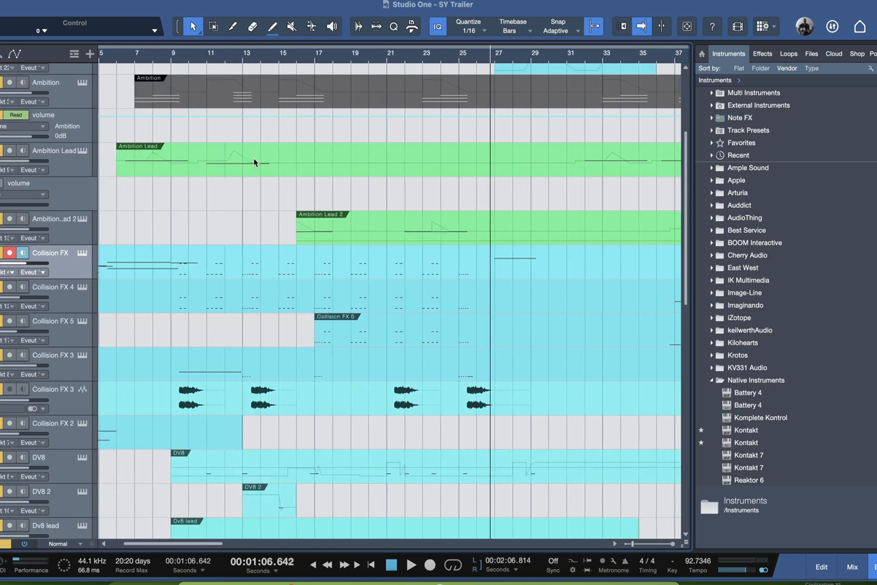
pyautogui.click(207, 56)
pyautogui.click(339, 213)
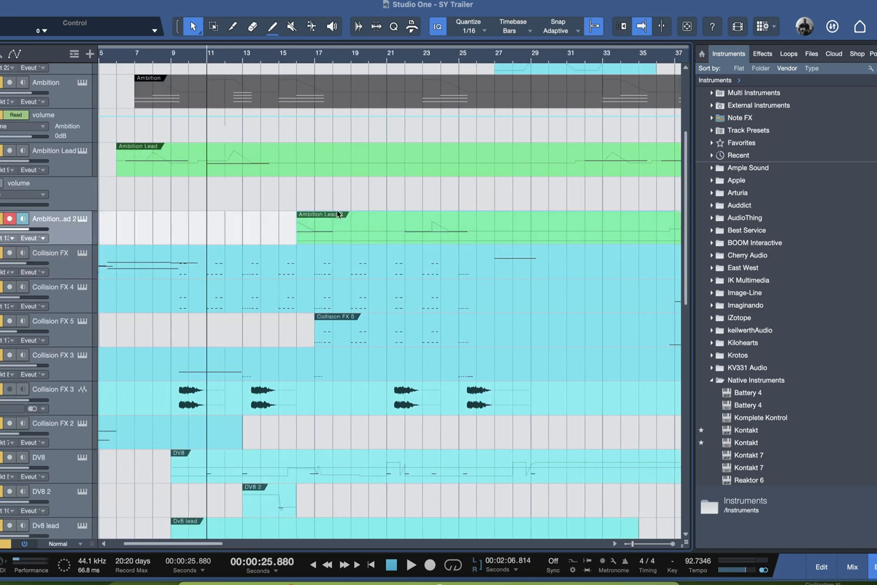
pyautogui.click(296, 56)
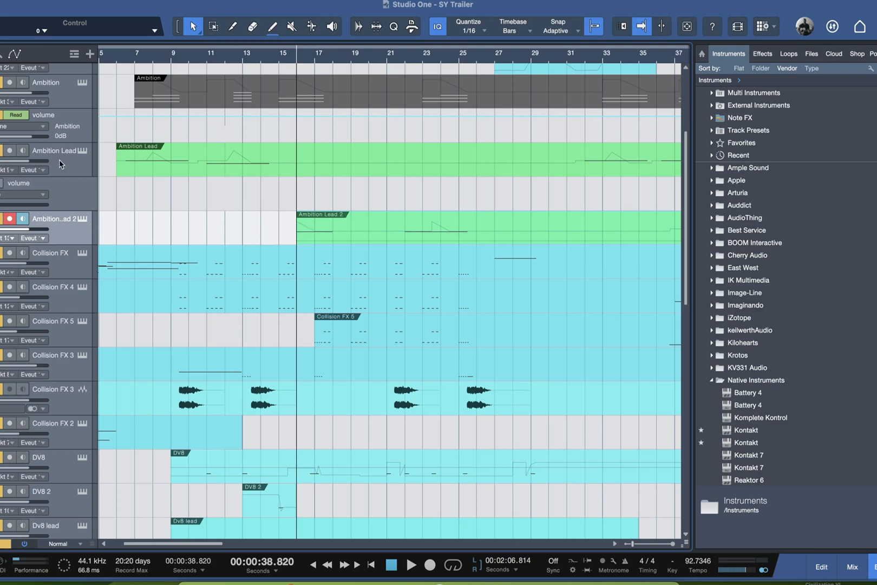
pyautogui.click(80, 171)
pyautogui.rightClick(79, 171)
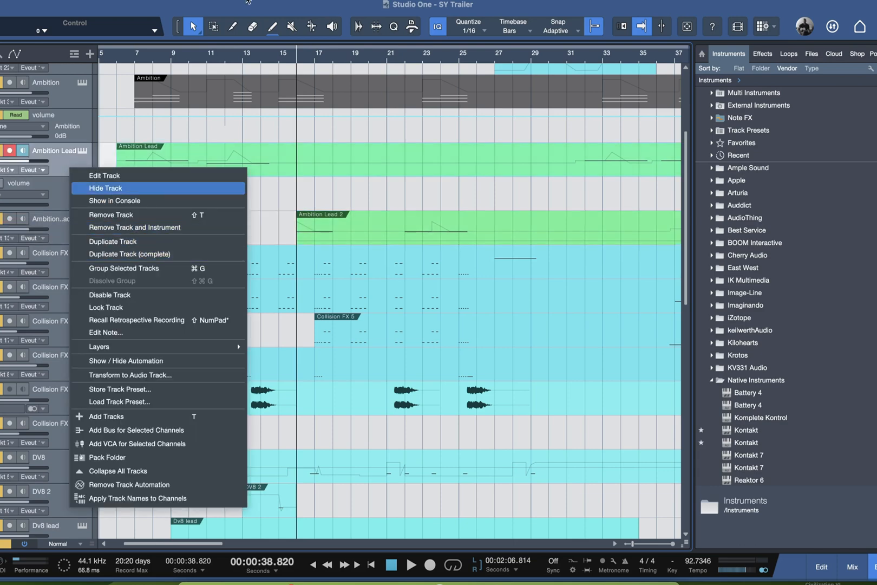
pyautogui.click(277, 22)
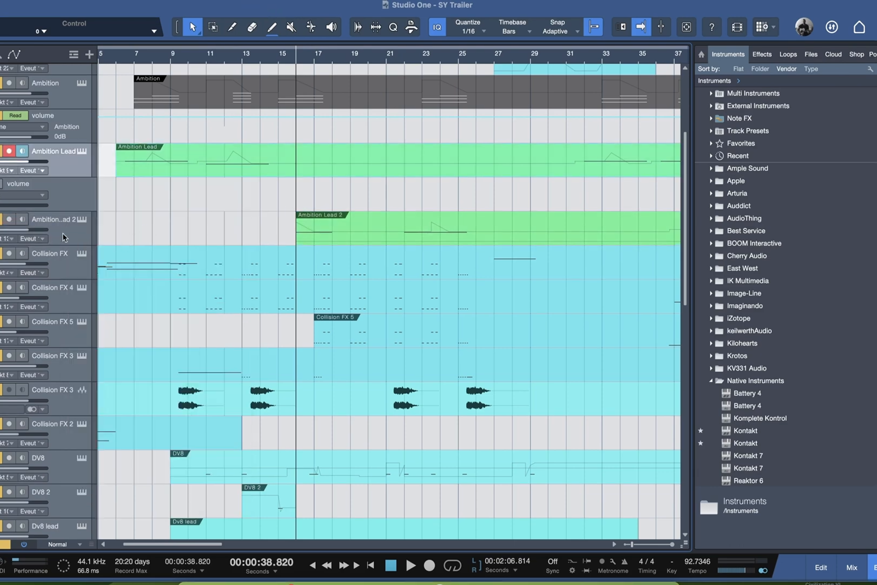
# Step: Select the Ambition Lead 2 track and examine the whole arrangement at small track height, from RSG down to CollisionSeq 2
pyautogui.click(68, 234)
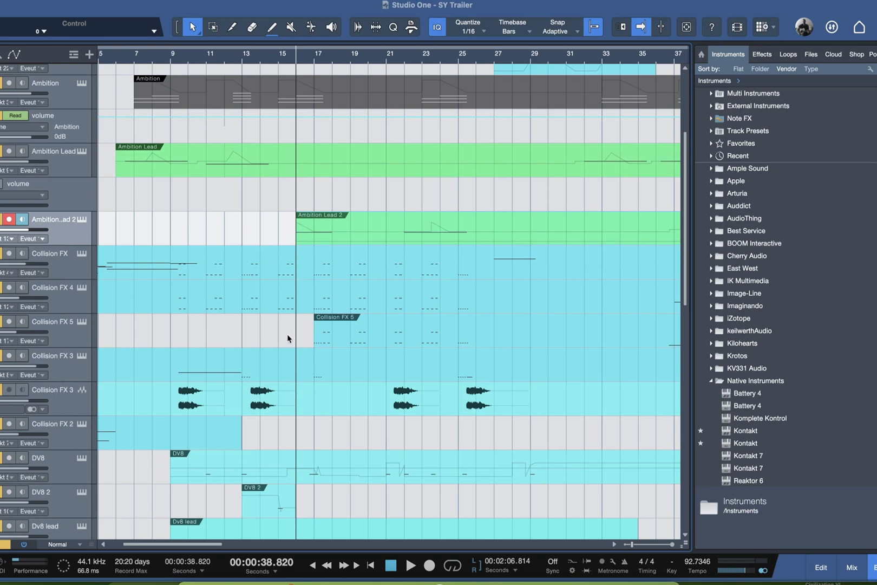
pyautogui.scroll(-3, 286, 331)
pyautogui.scroll(-2, 289, 329)
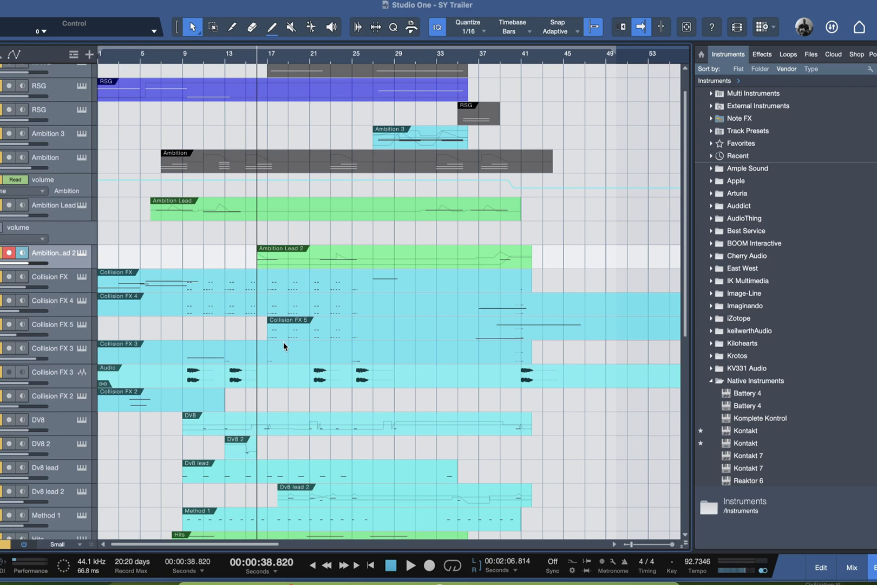
pyautogui.scroll(-10, 291, 317)
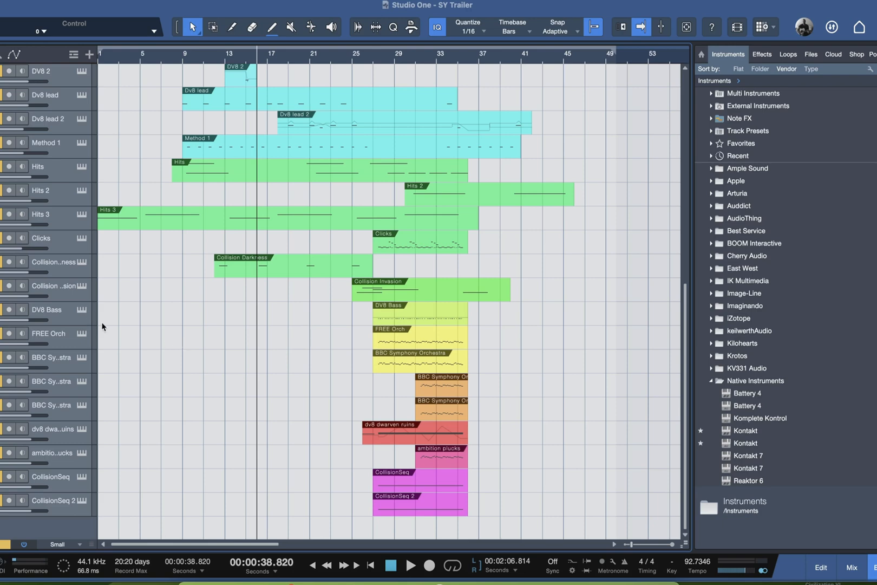
pyautogui.scroll(10, 347, 334)
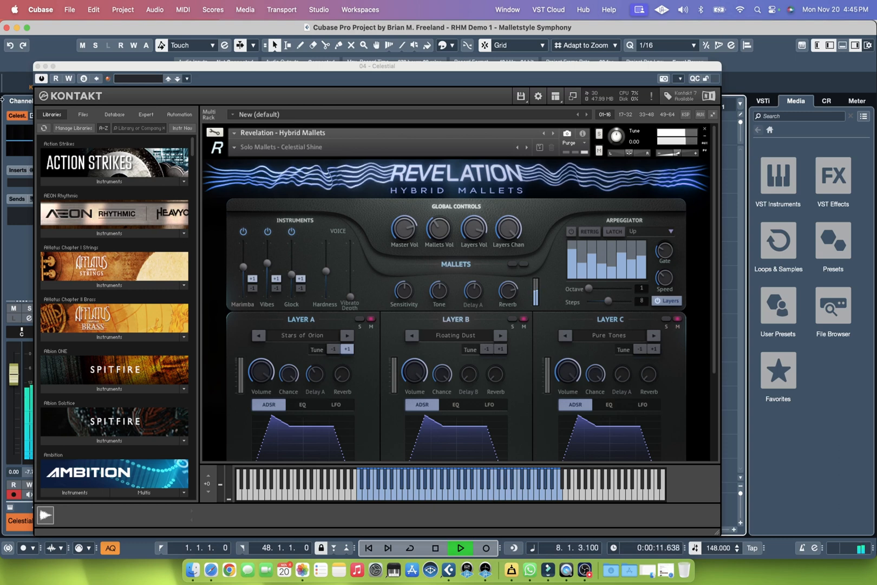
# Step: In the Cubase Malletstyle Symphony project, close Celestial's instrument and inspect those of Kontakt 01 (D) on track 2 and Kontakt 02 during playback
pyautogui.click(37, 66)
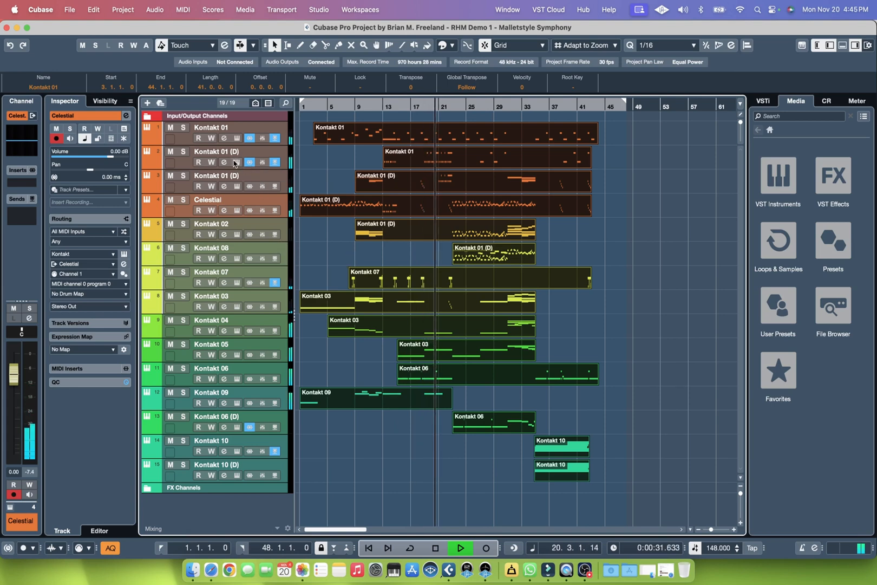
pyautogui.click(236, 162)
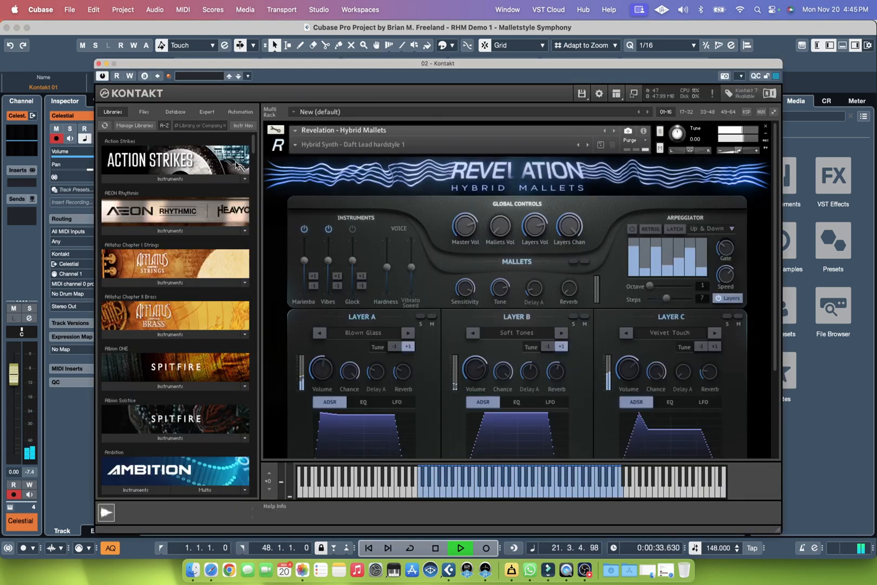
pyautogui.click(99, 64)
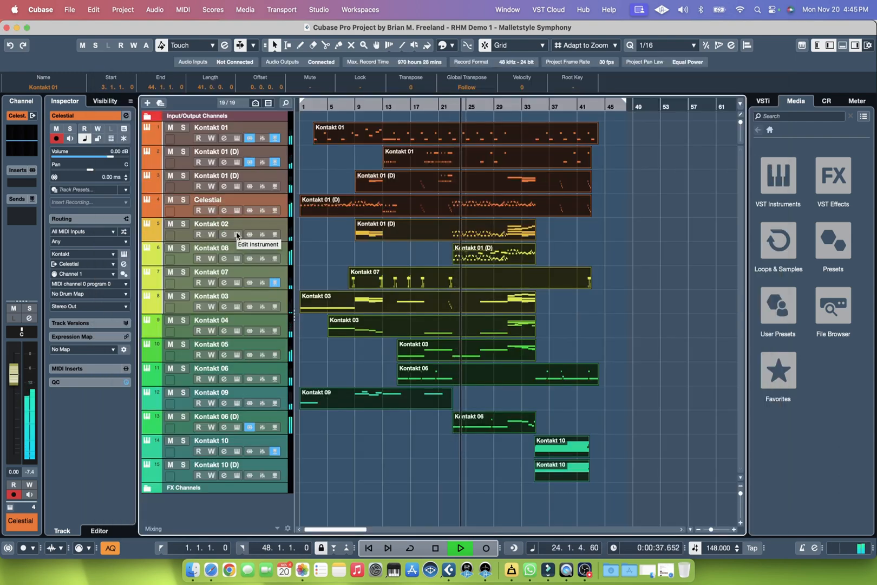
pyautogui.click(236, 235)
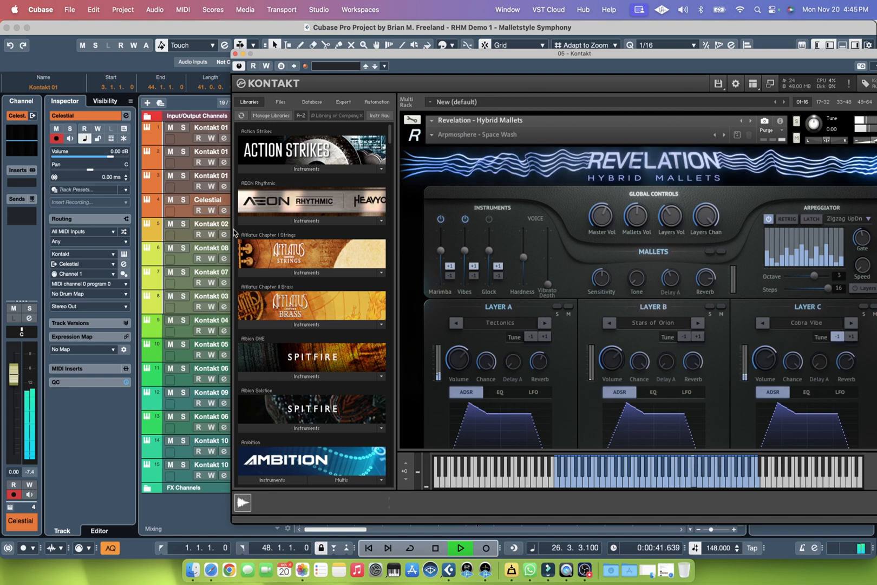
pyautogui.click(235, 54)
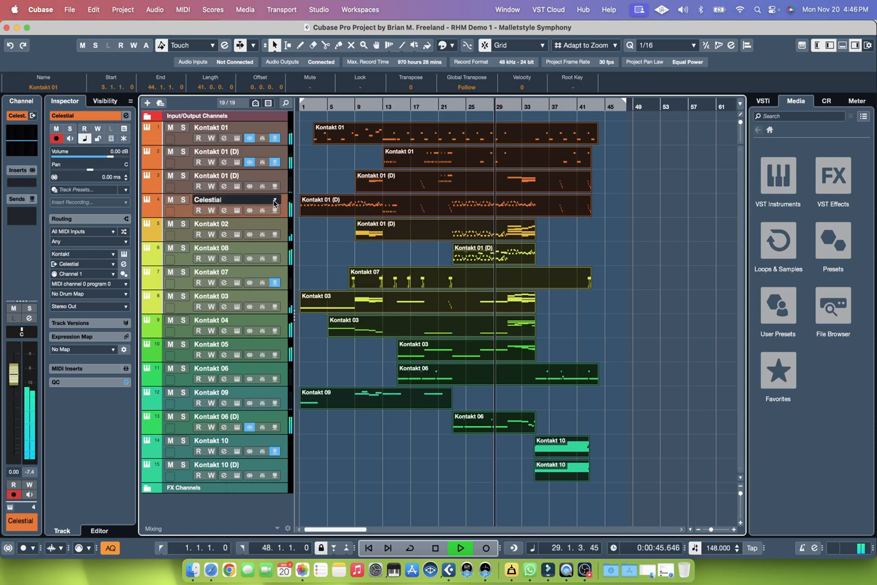
# Step: Inspect the Kontakt 08 track's Revelation - Hybrid Mallets patch, close it, and open the instrument of Kontakt 10 on track 14
pyautogui.click(239, 235)
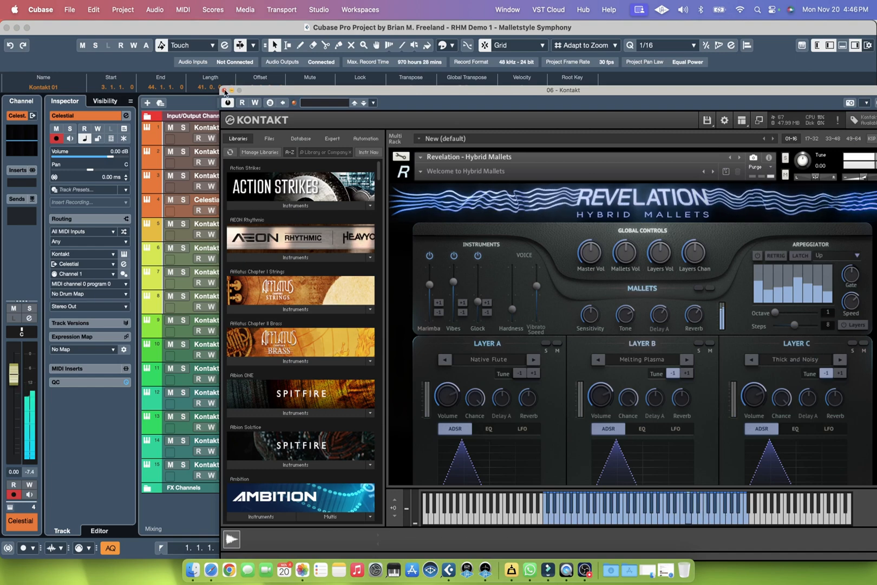
pyautogui.click(224, 90)
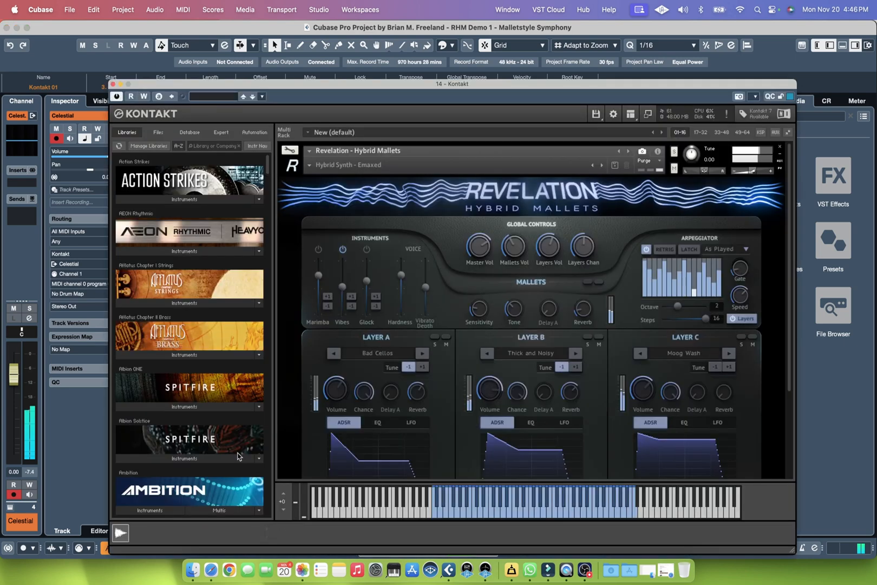
pyautogui.click(237, 453)
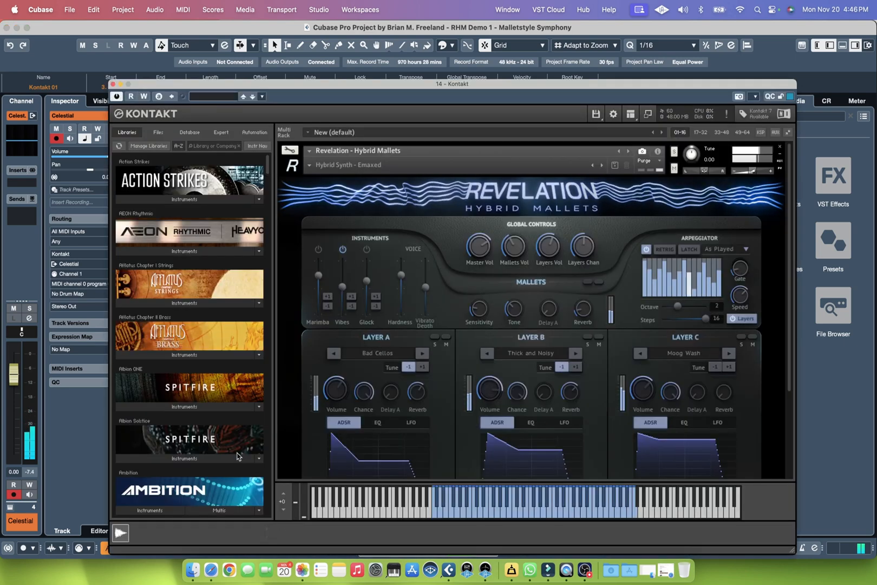